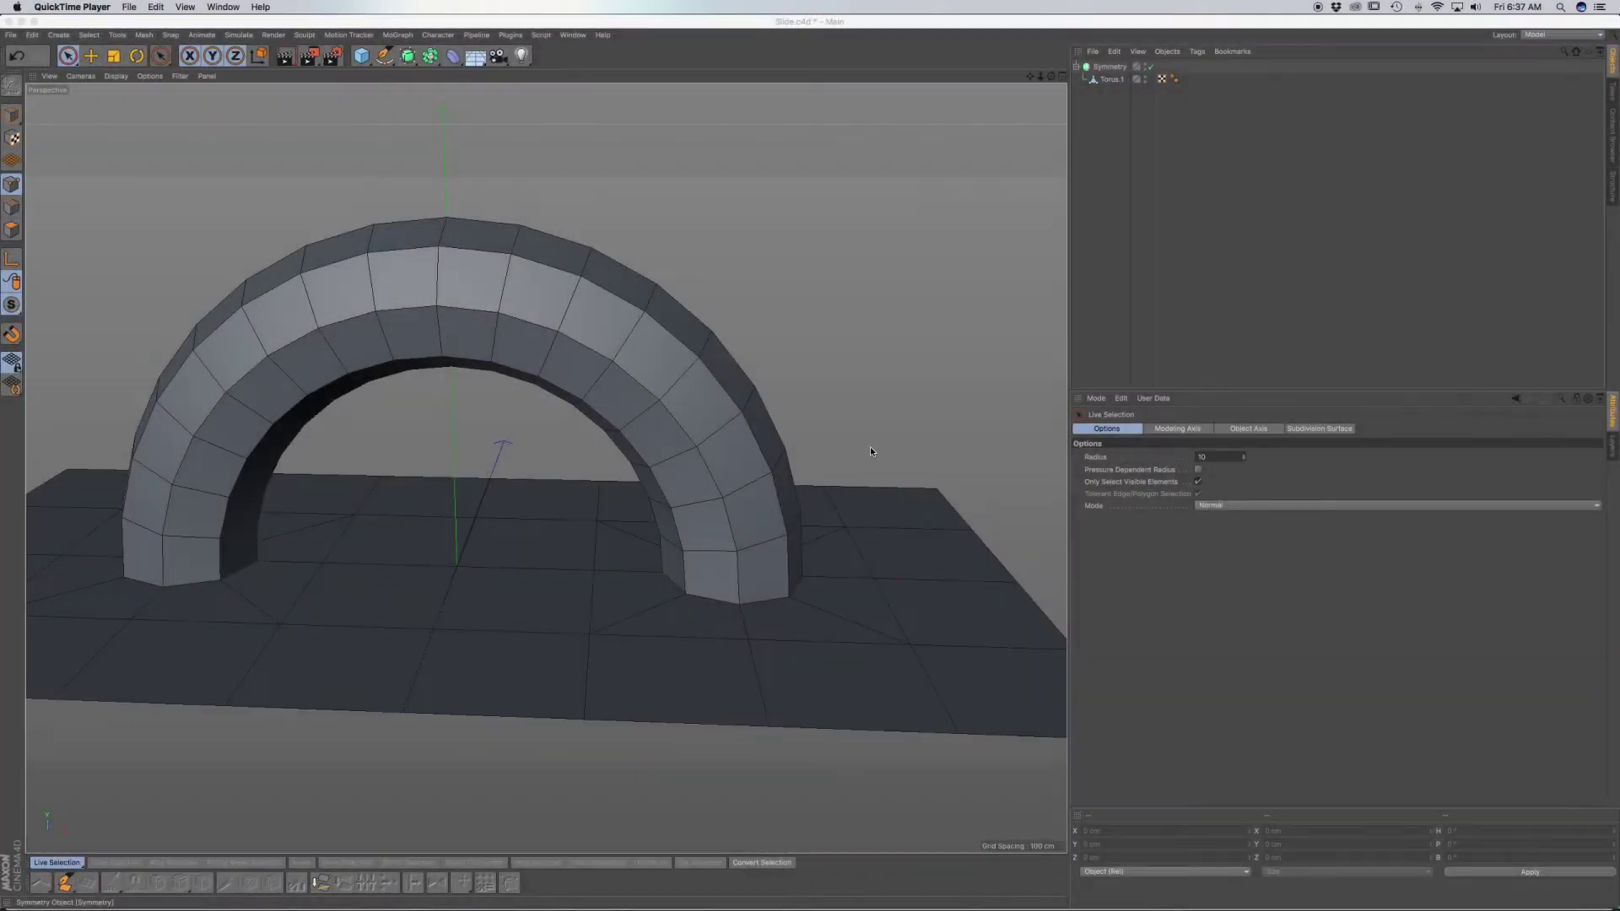
Select the Torus.1 mesh in point mode and activate the Slide tool.
alt+middle_drag(703, 452, 639, 464)
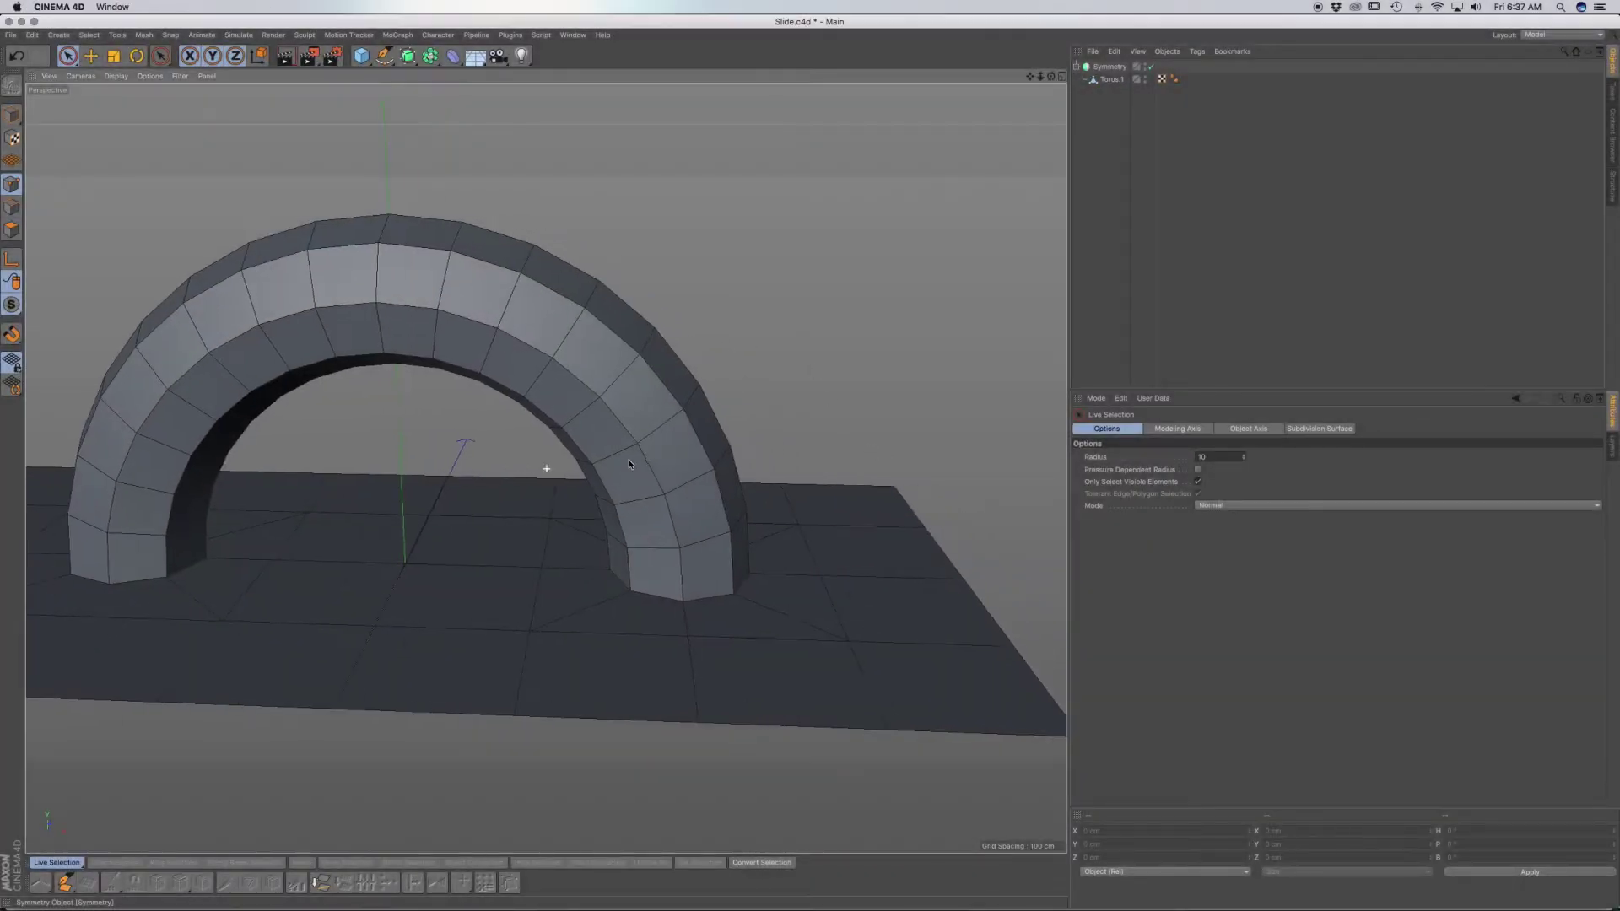
alt+drag(650, 465, 629, 492)
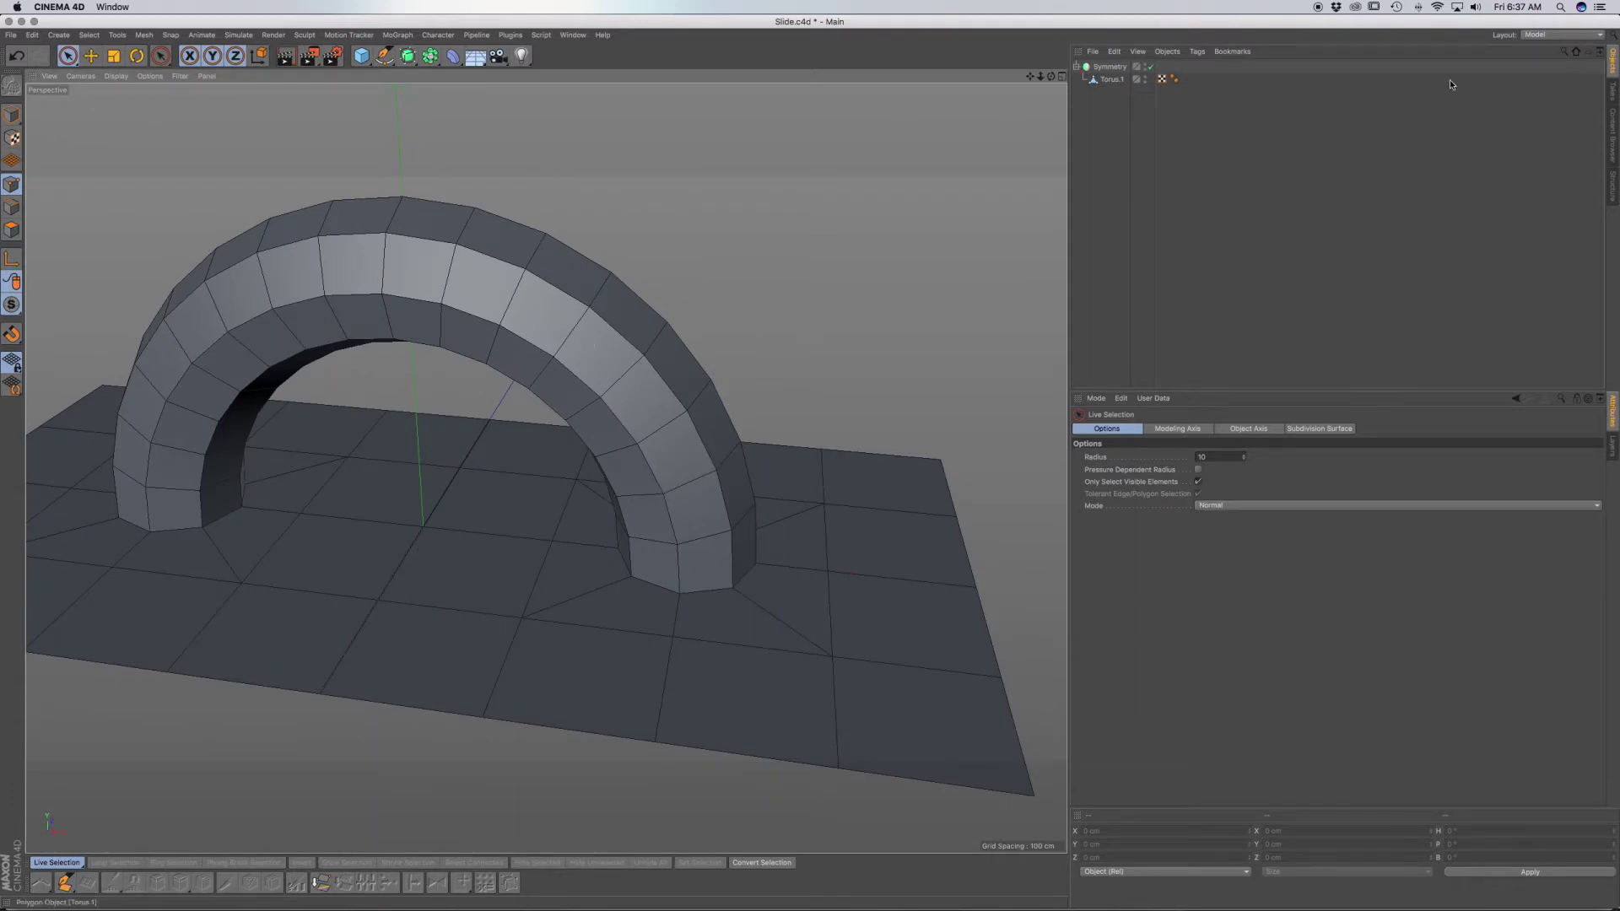
click(1110, 79)
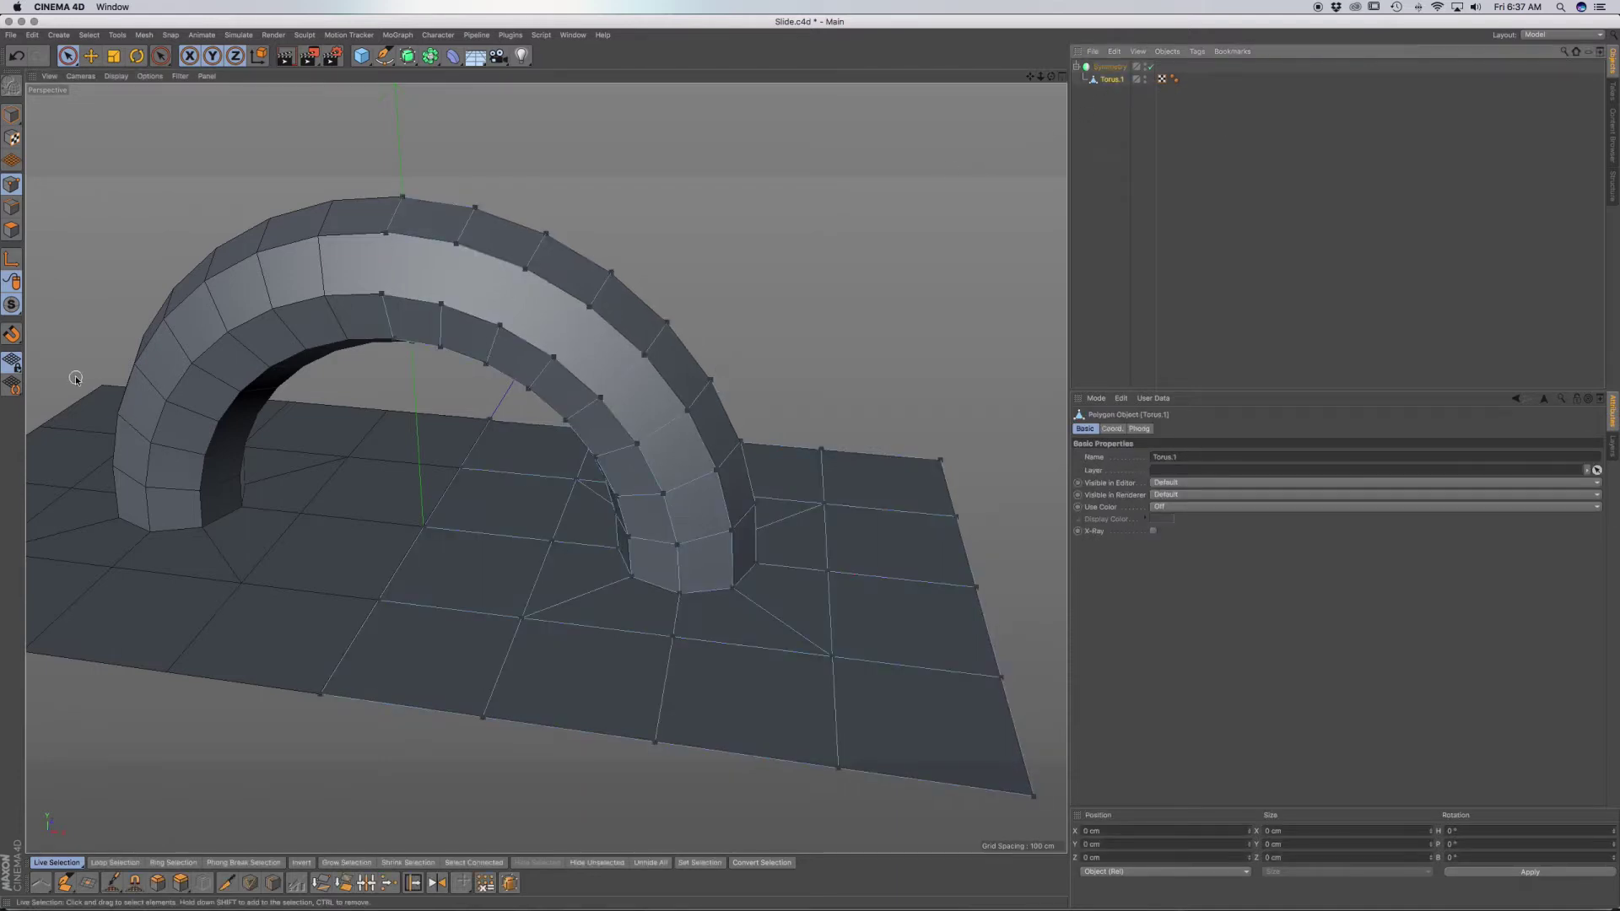
click(14, 204)
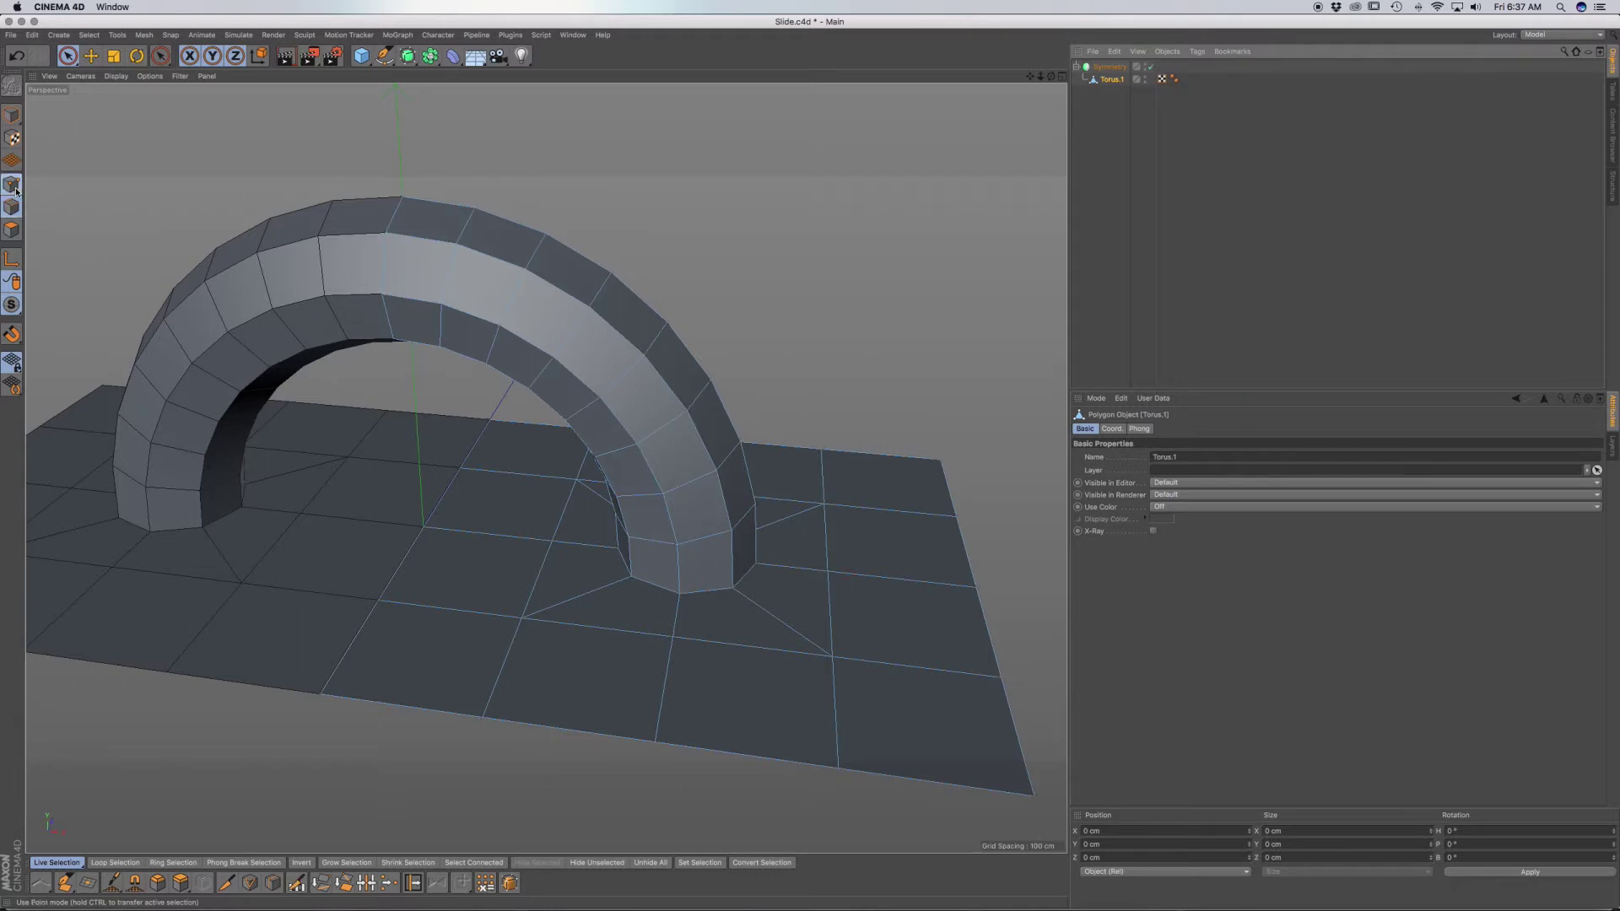
click(16, 190)
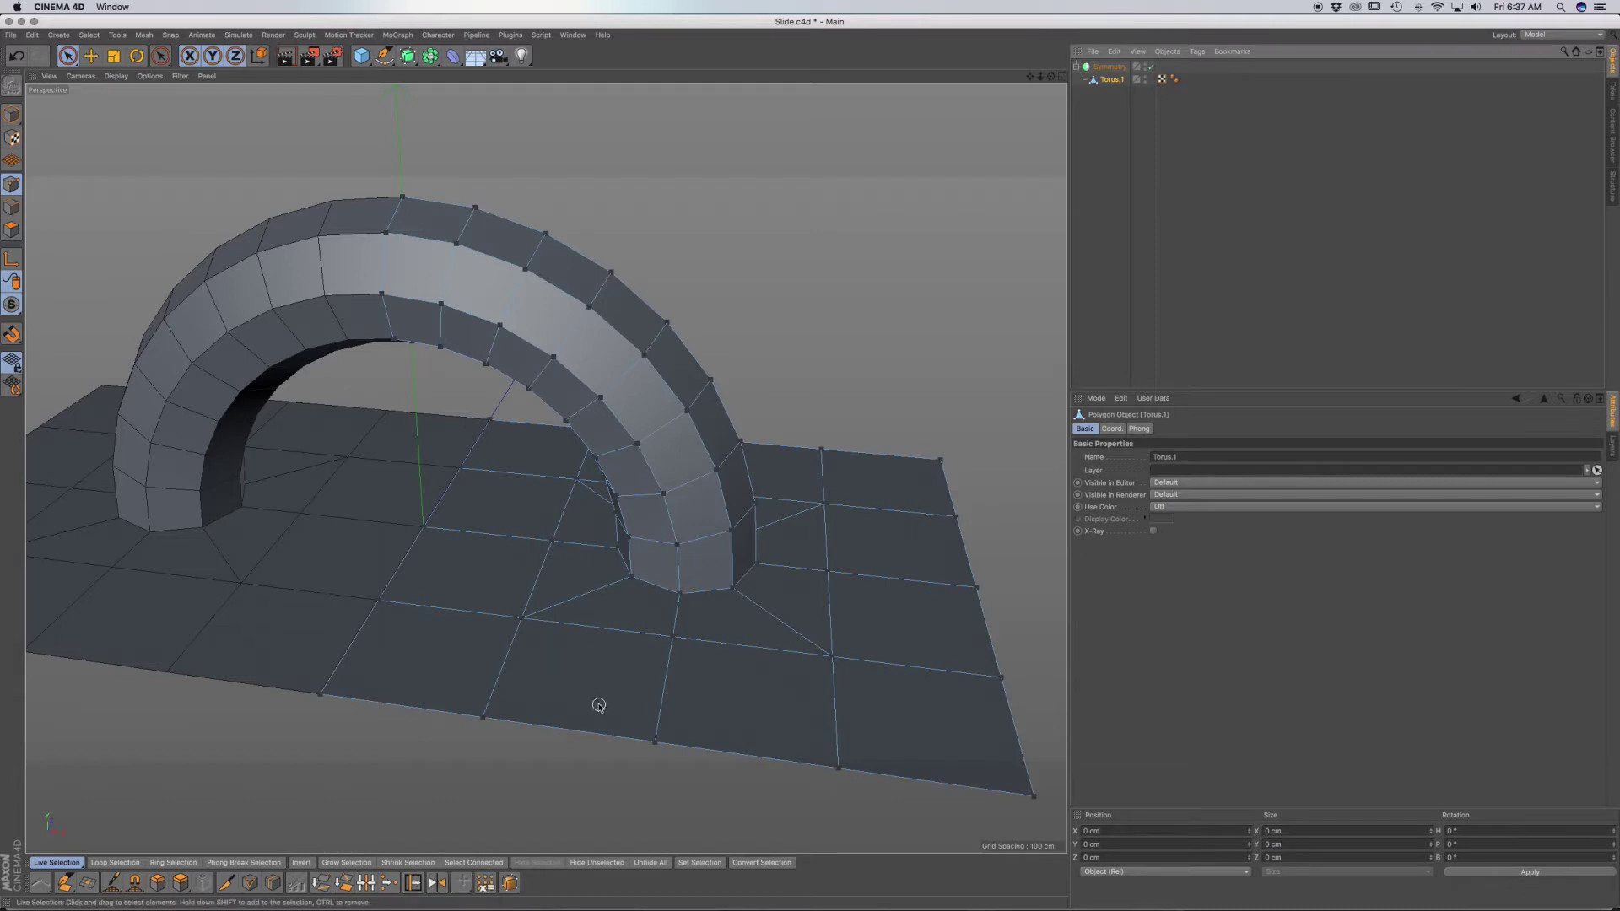
right_click(763, 376)
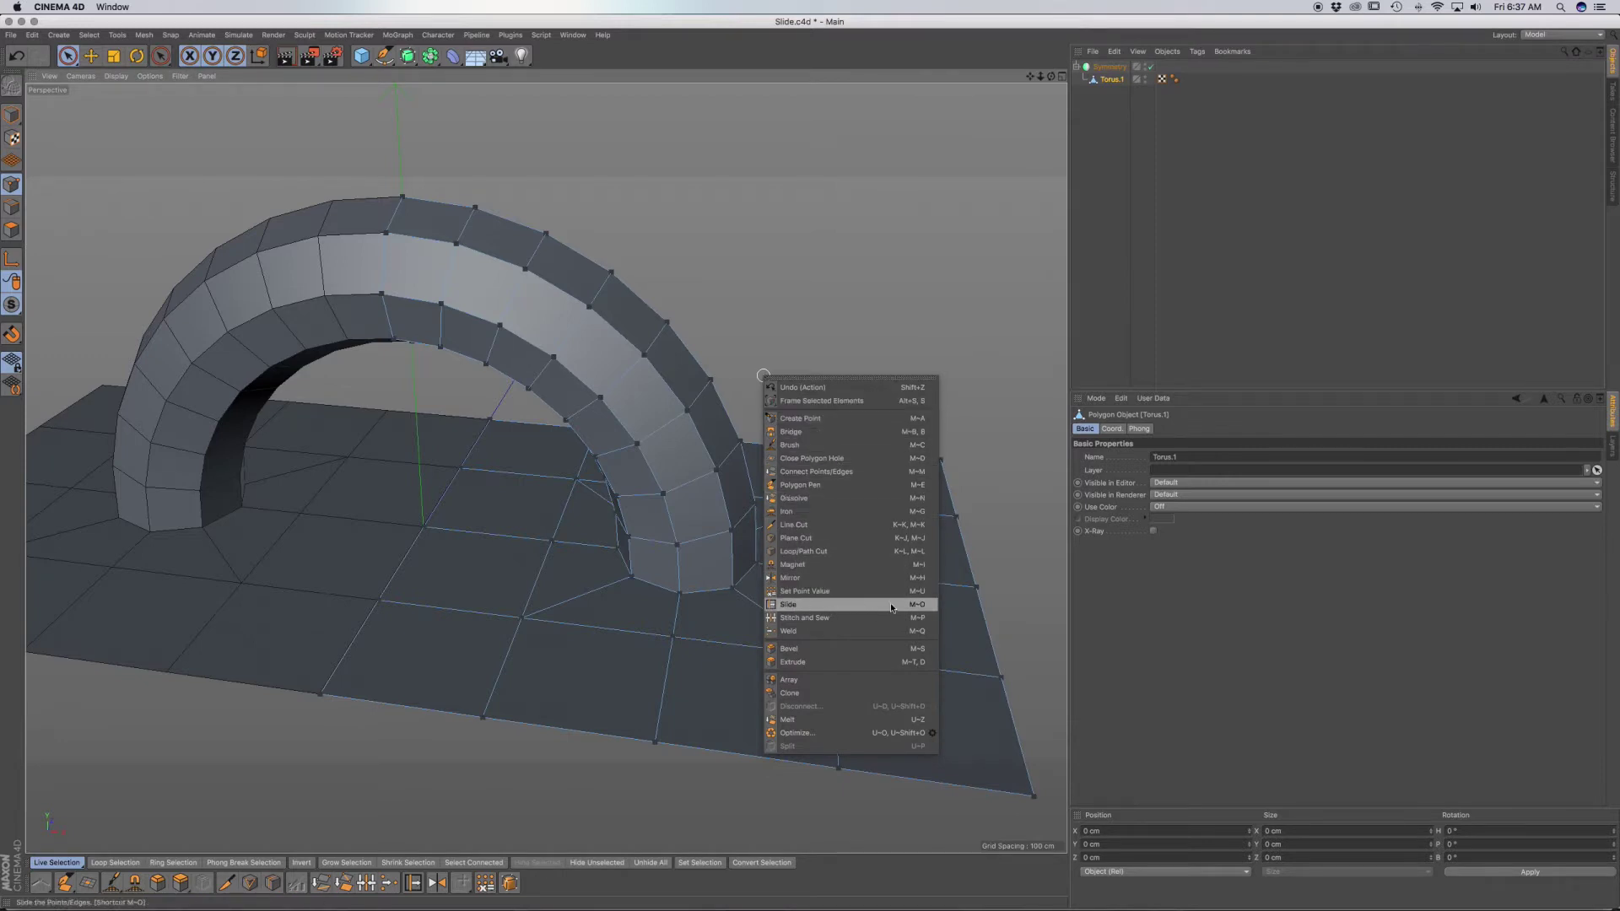
click(805, 296)
key(m)
key(o)
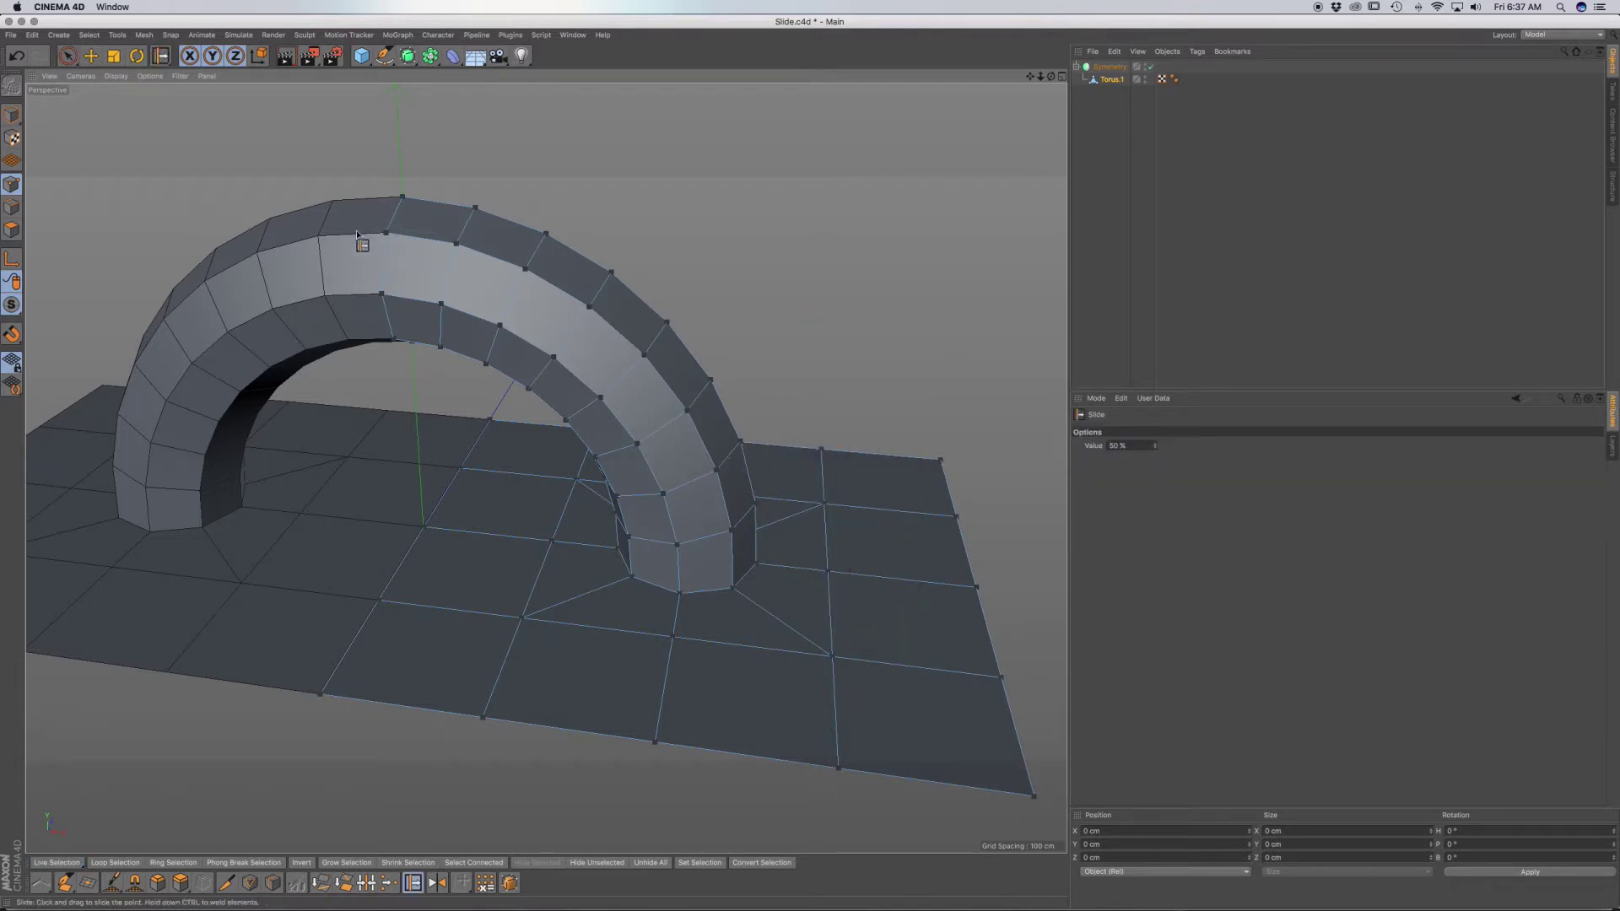
Try sliding points along the arch's leg and welding one onto its neighbor, and undo the point changes.
alt+middle_drag(678, 465, 662, 480)
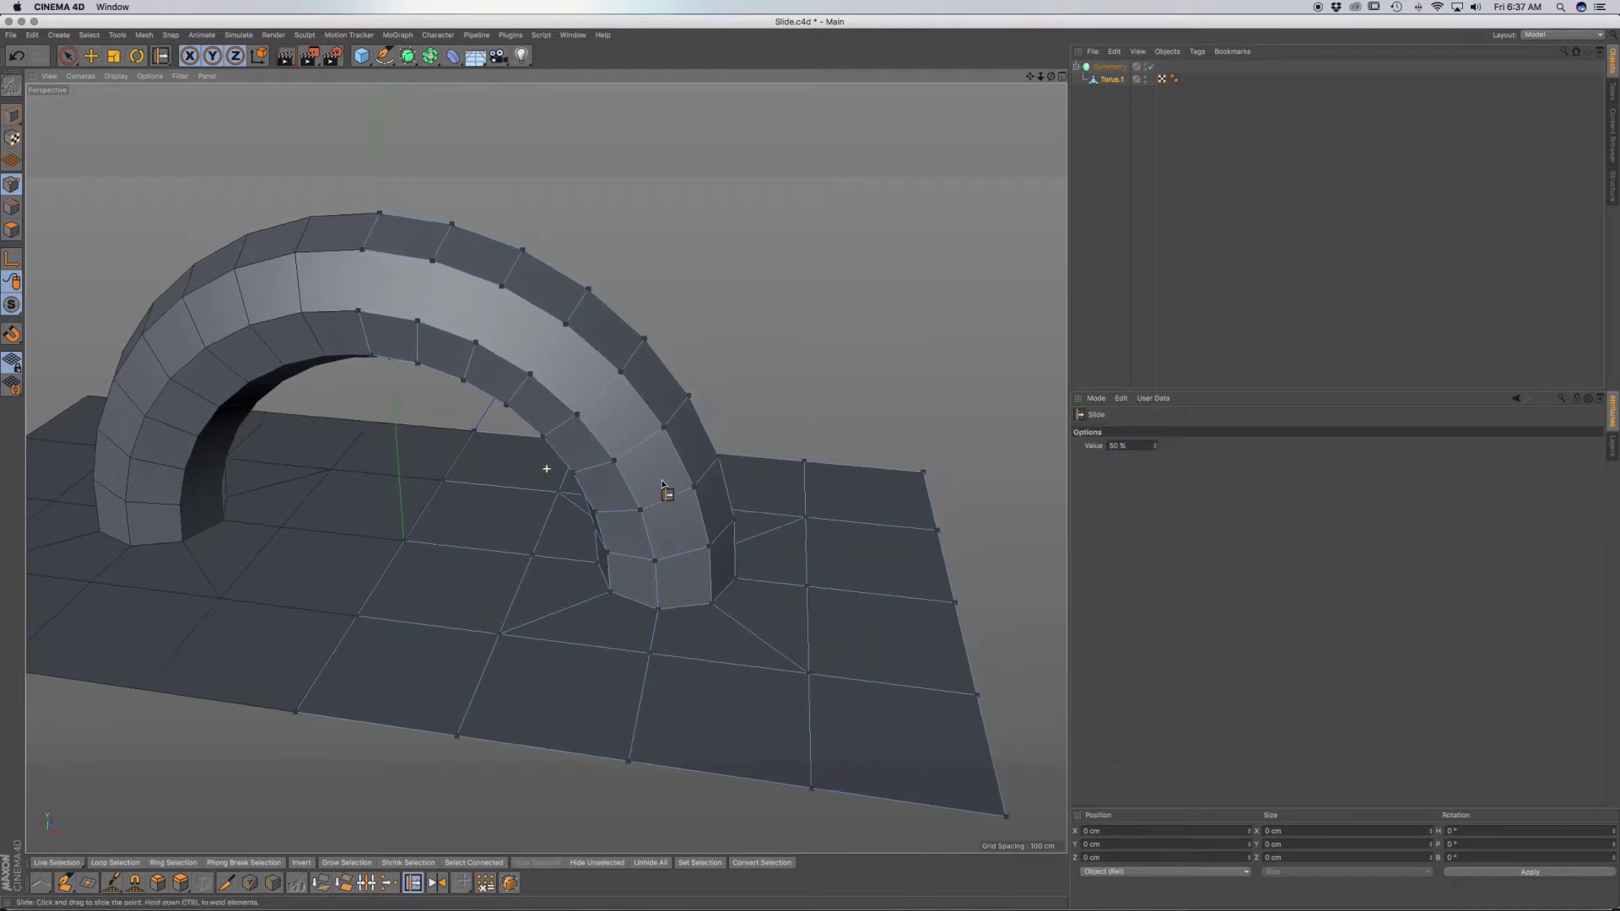
mouse_move(684, 492)
alt+mouse_down()
mouse_move(680, 506)
mouse_move(680, 461)
alt+mouse_up()
scroll(684, 470, up, 6)
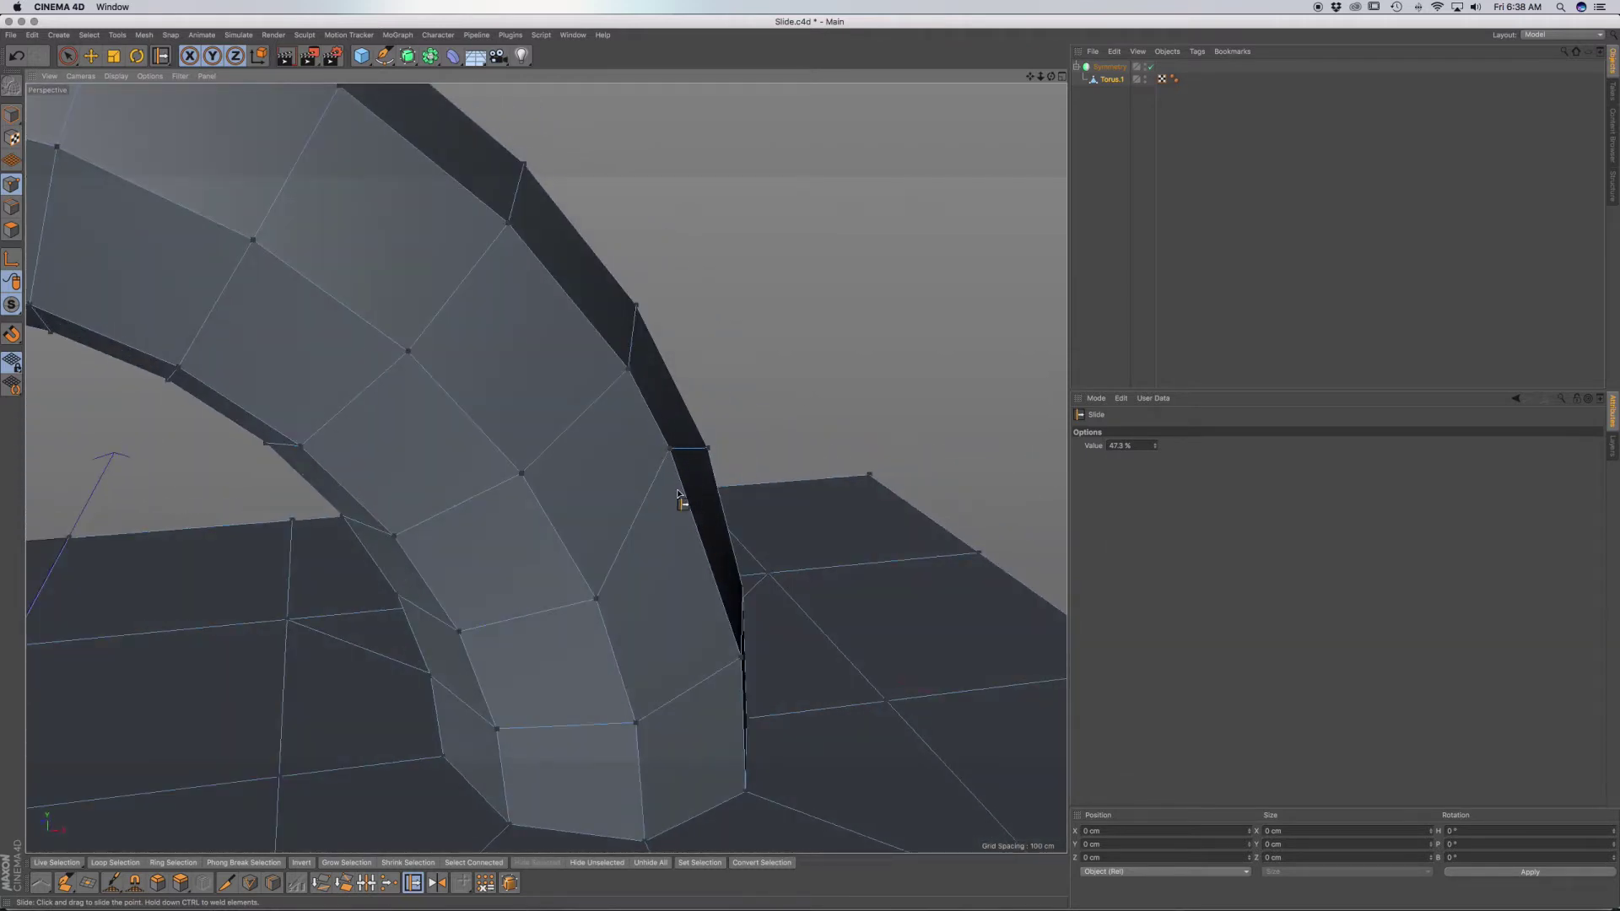
alt+drag(677, 494, 634, 523)
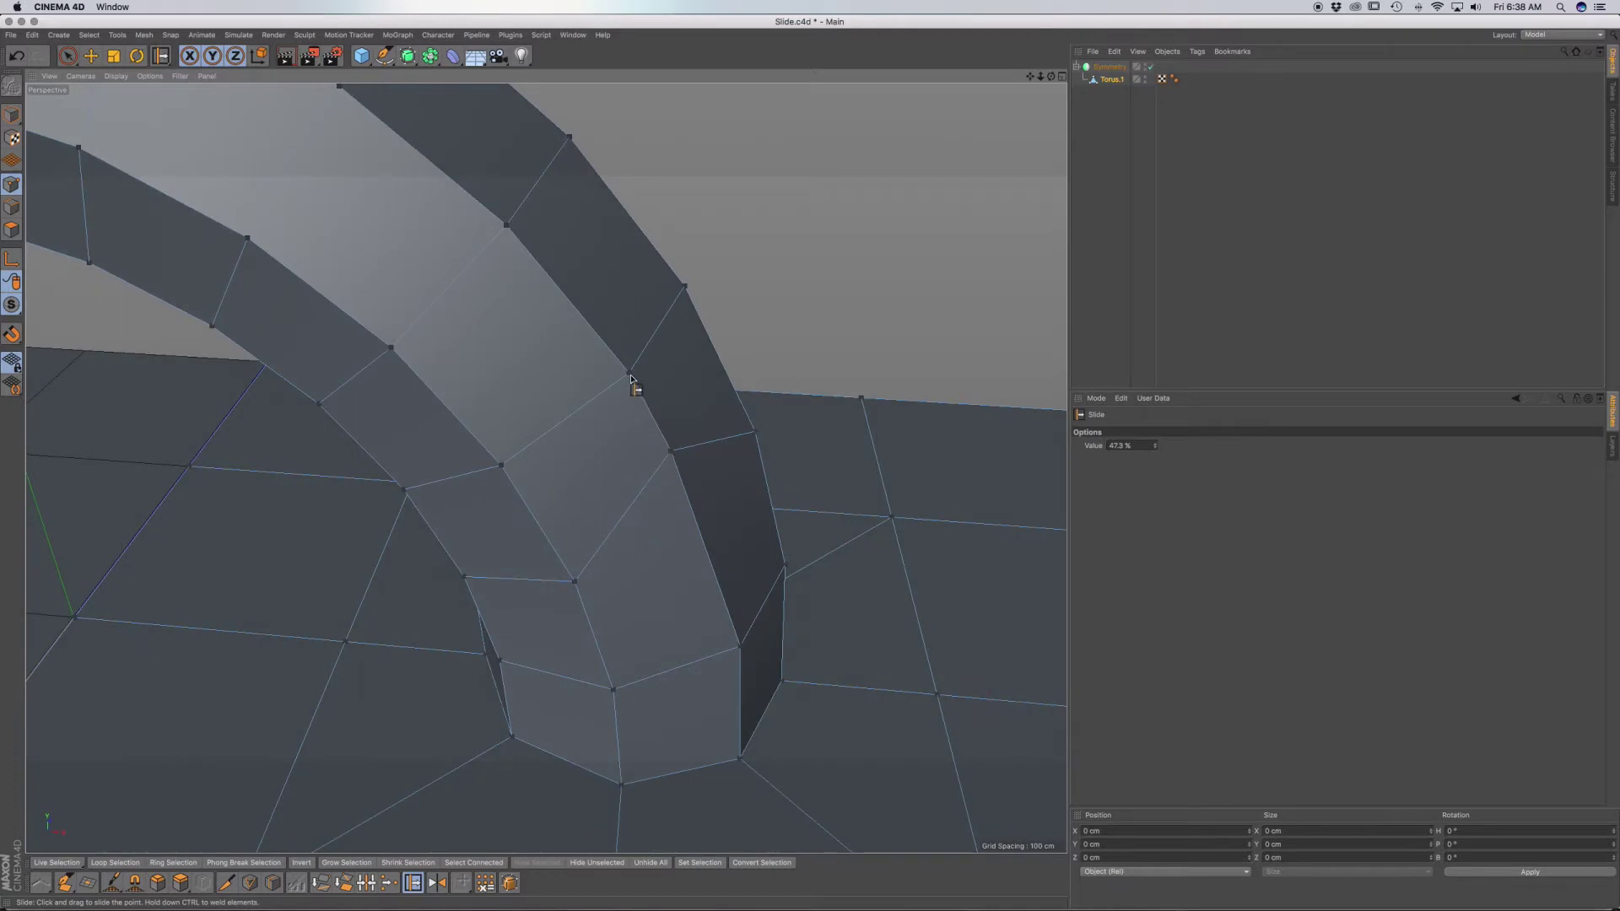
drag(630, 376, 600, 347)
drag(501, 465, 600, 337)
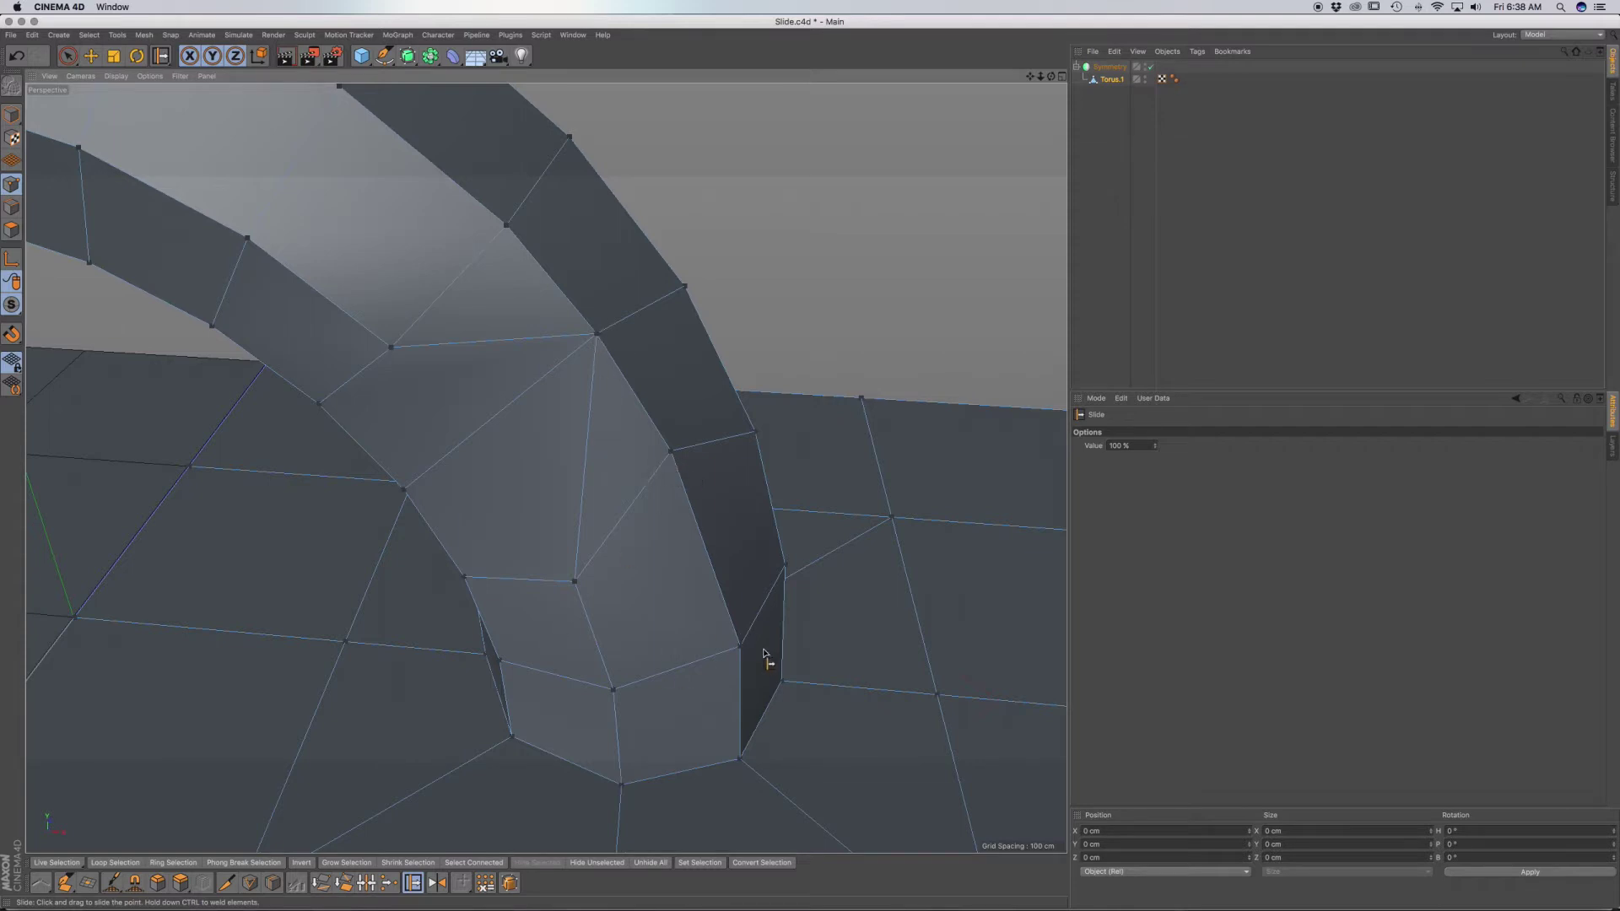
drag(739, 649, 671, 453)
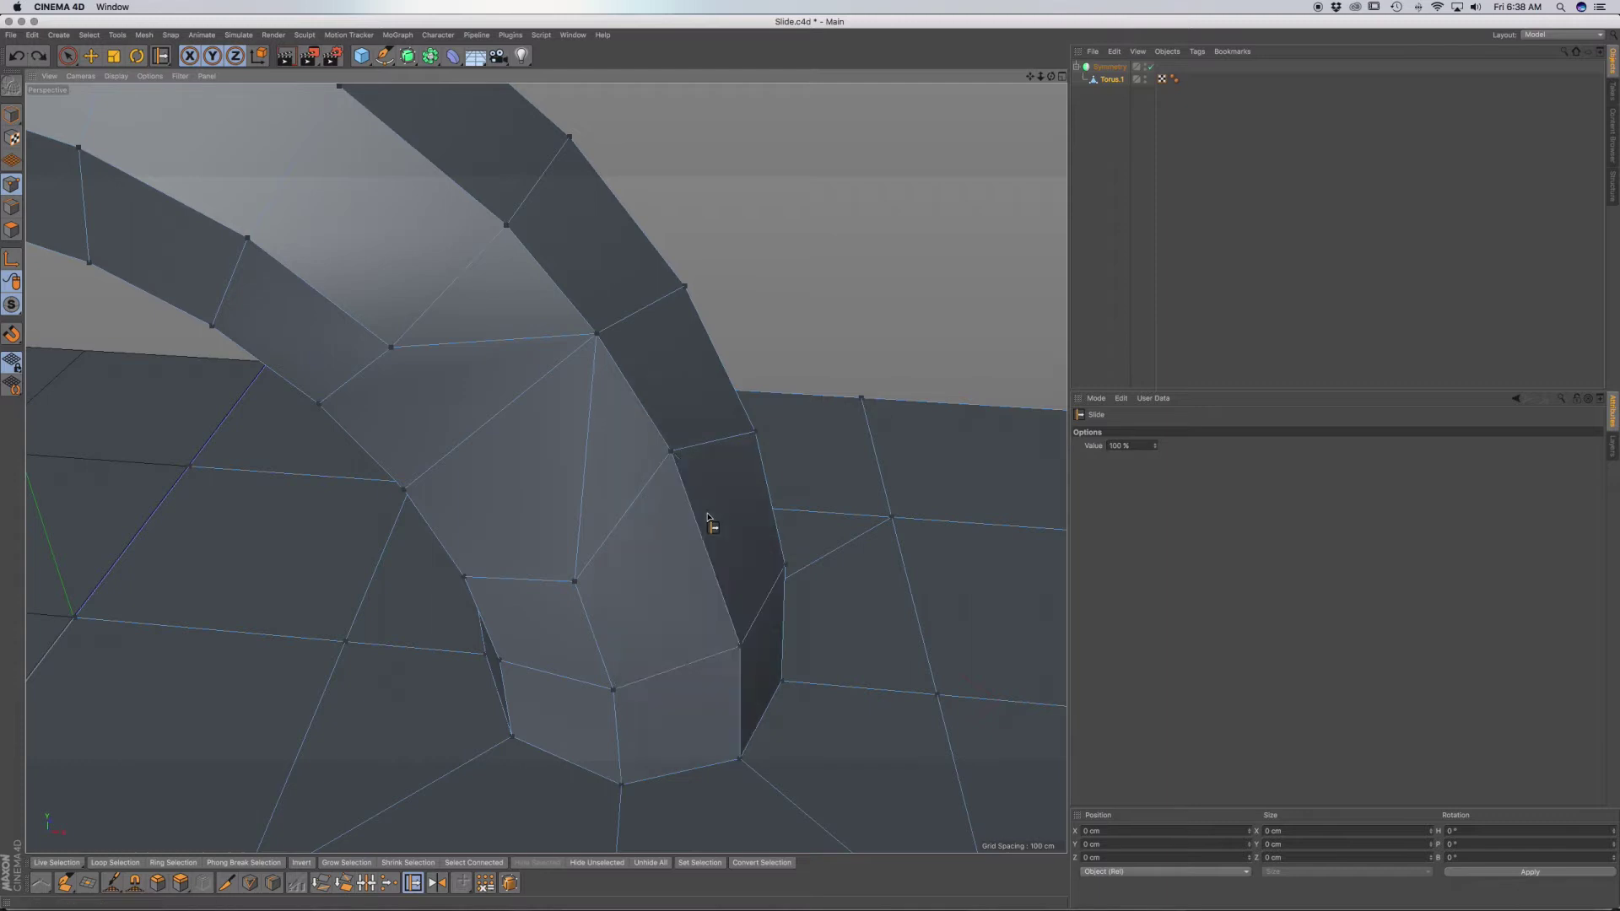
key(super+z)
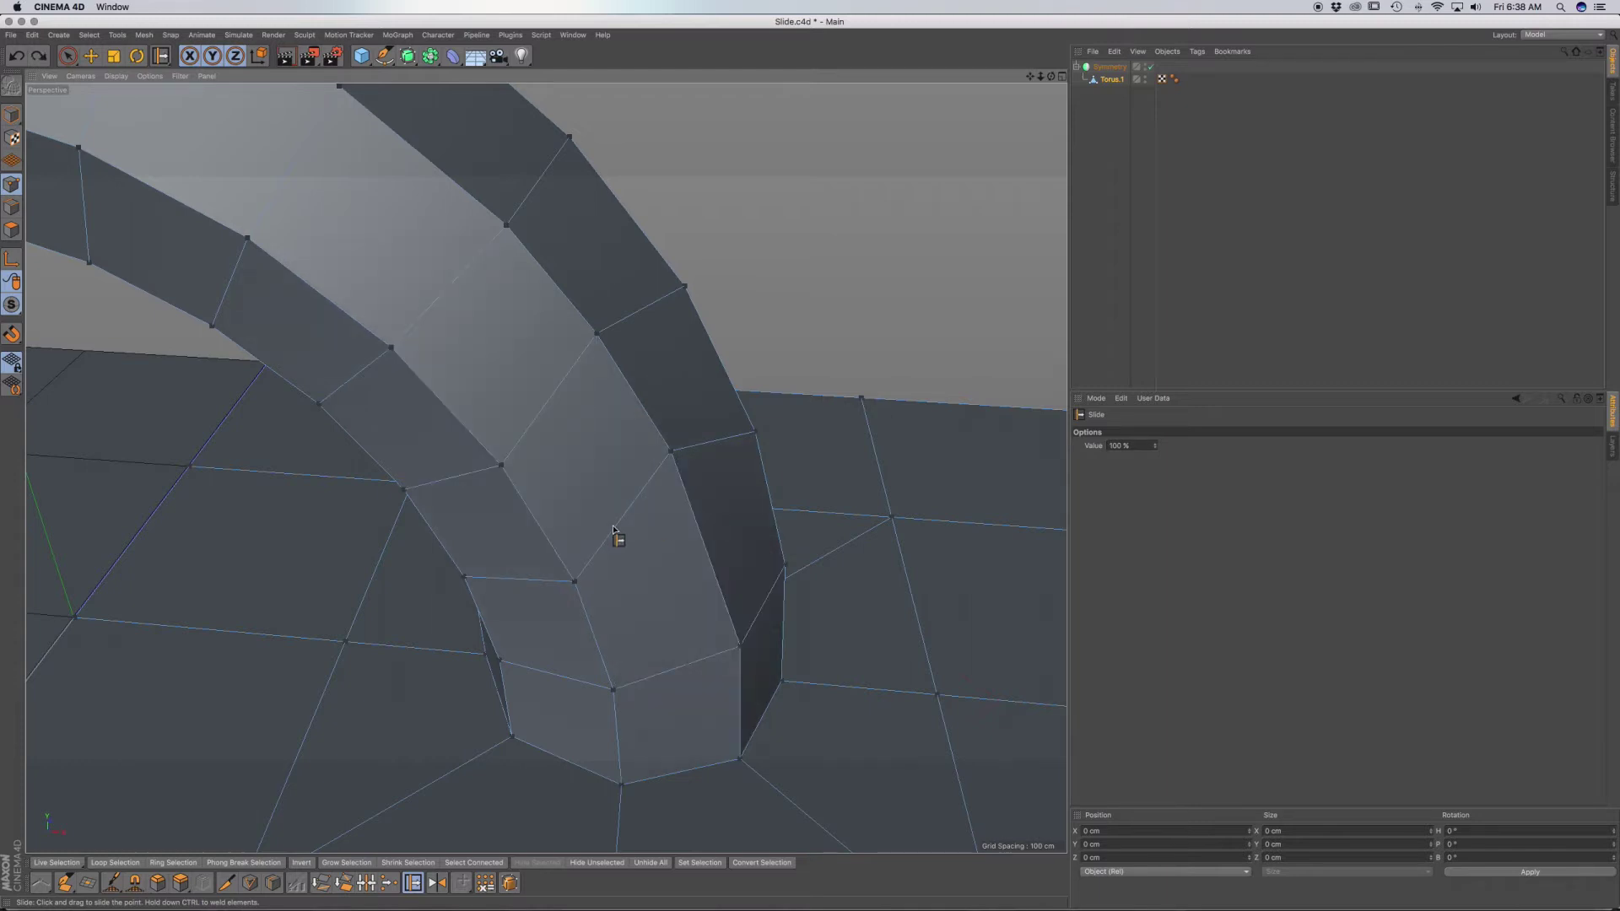
alt+drag(615, 493, 553, 513)
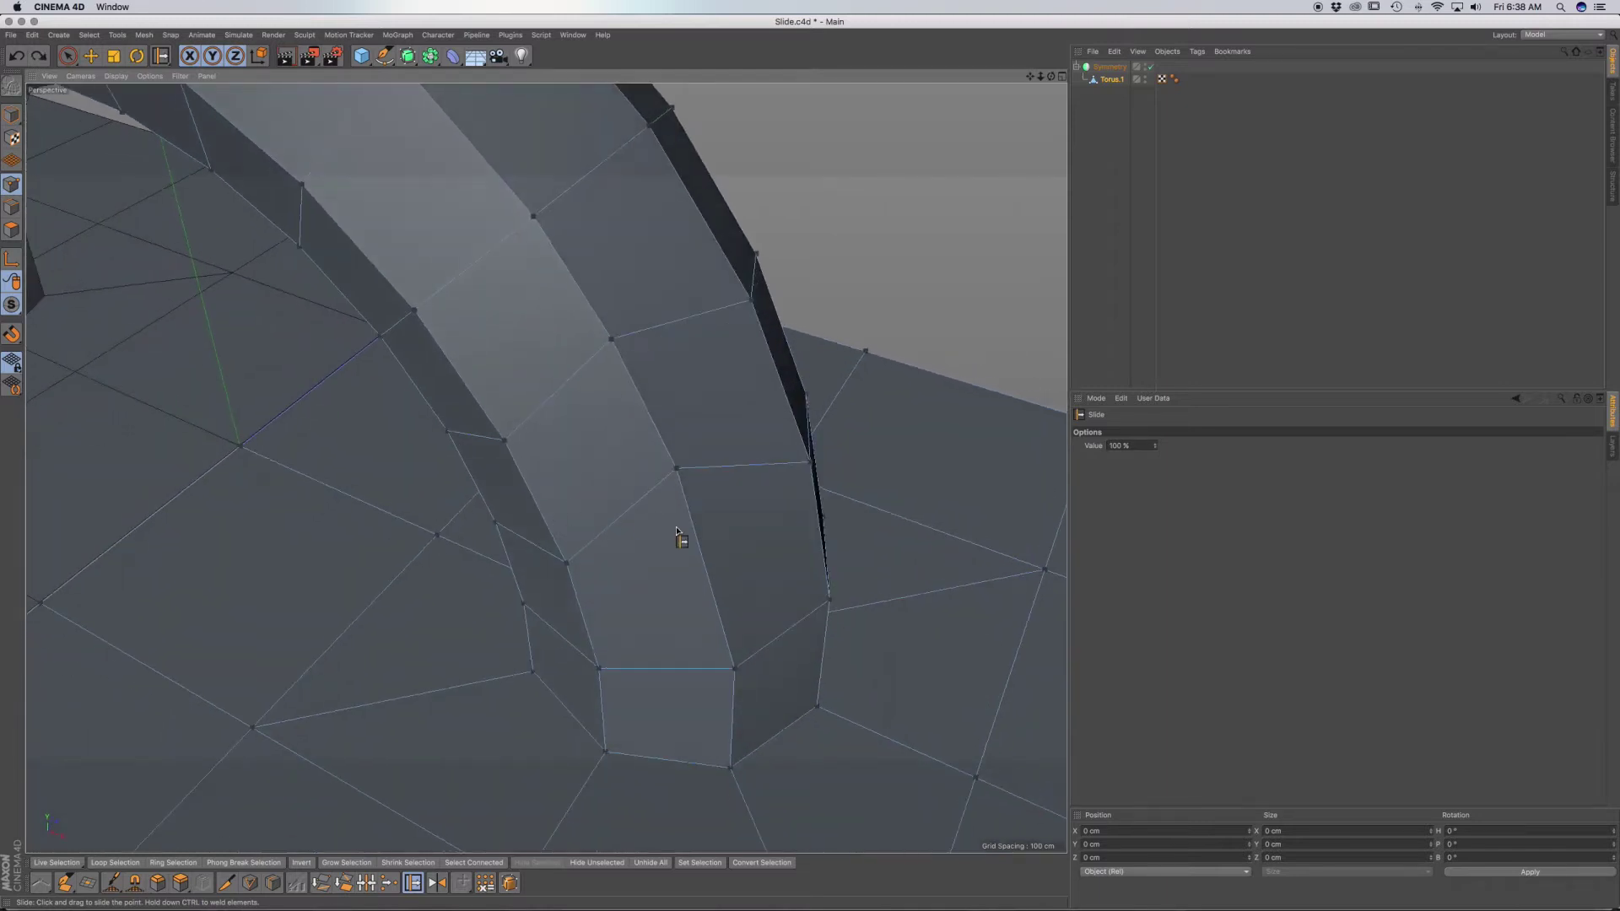
mouse_move(677, 533)
mouse_down()
mouse_move(676, 590)
mouse_move(687, 531)
mouse_up()
Switch to edge mode and try sliding the outer lengthwise edge near the foot of the arch's leg by about 4.1 cm.
click(14, 208)
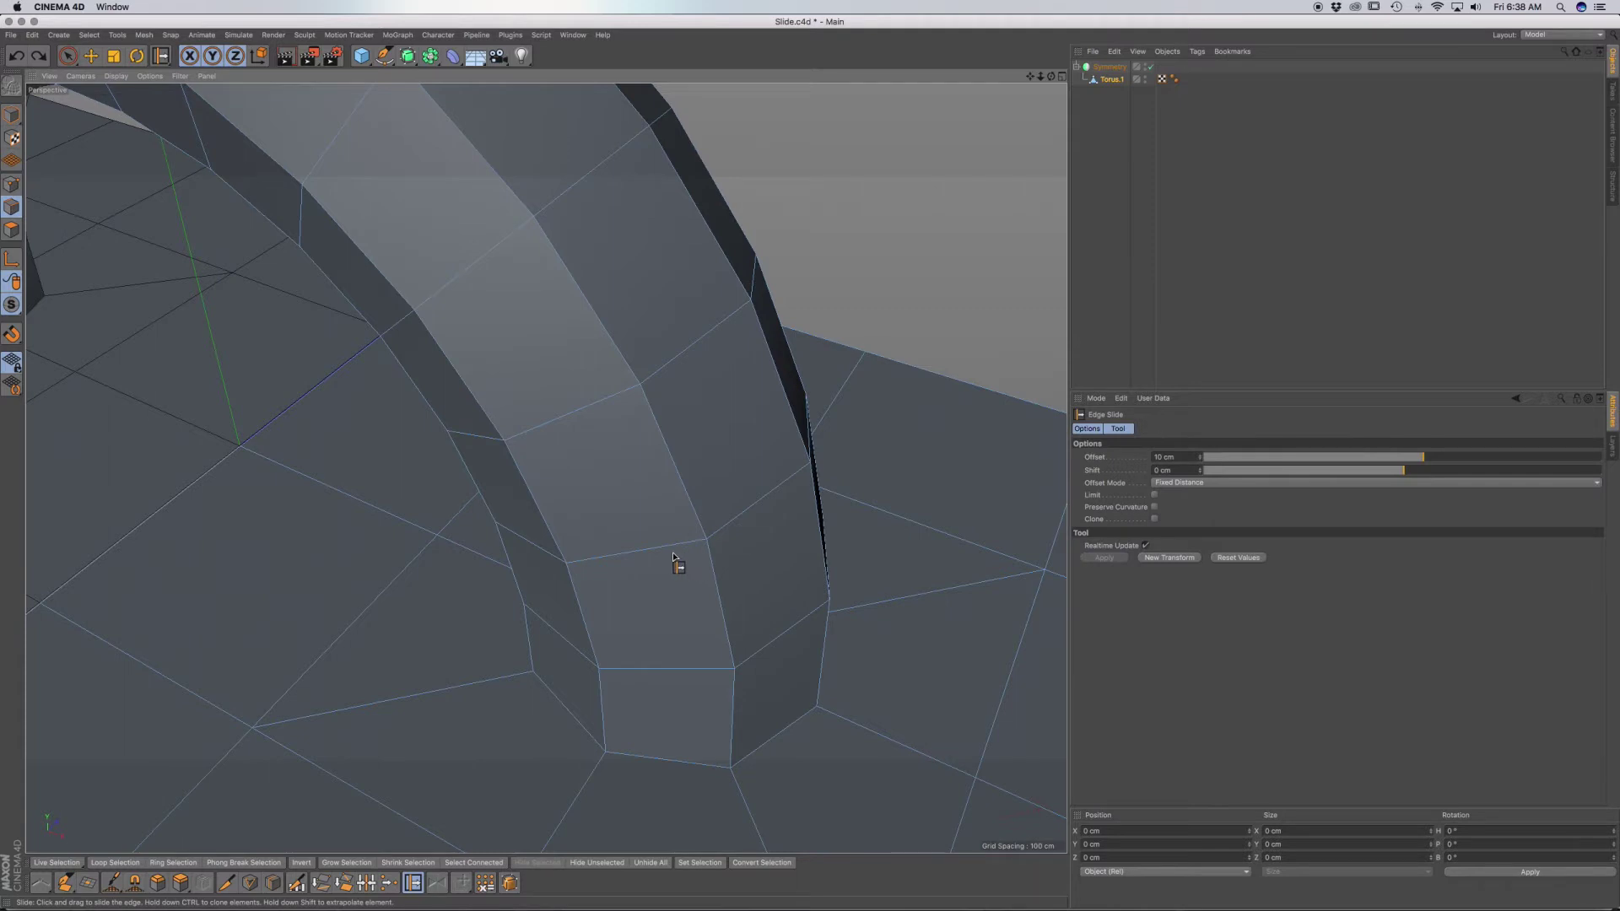
scroll(672, 561, down, 5)
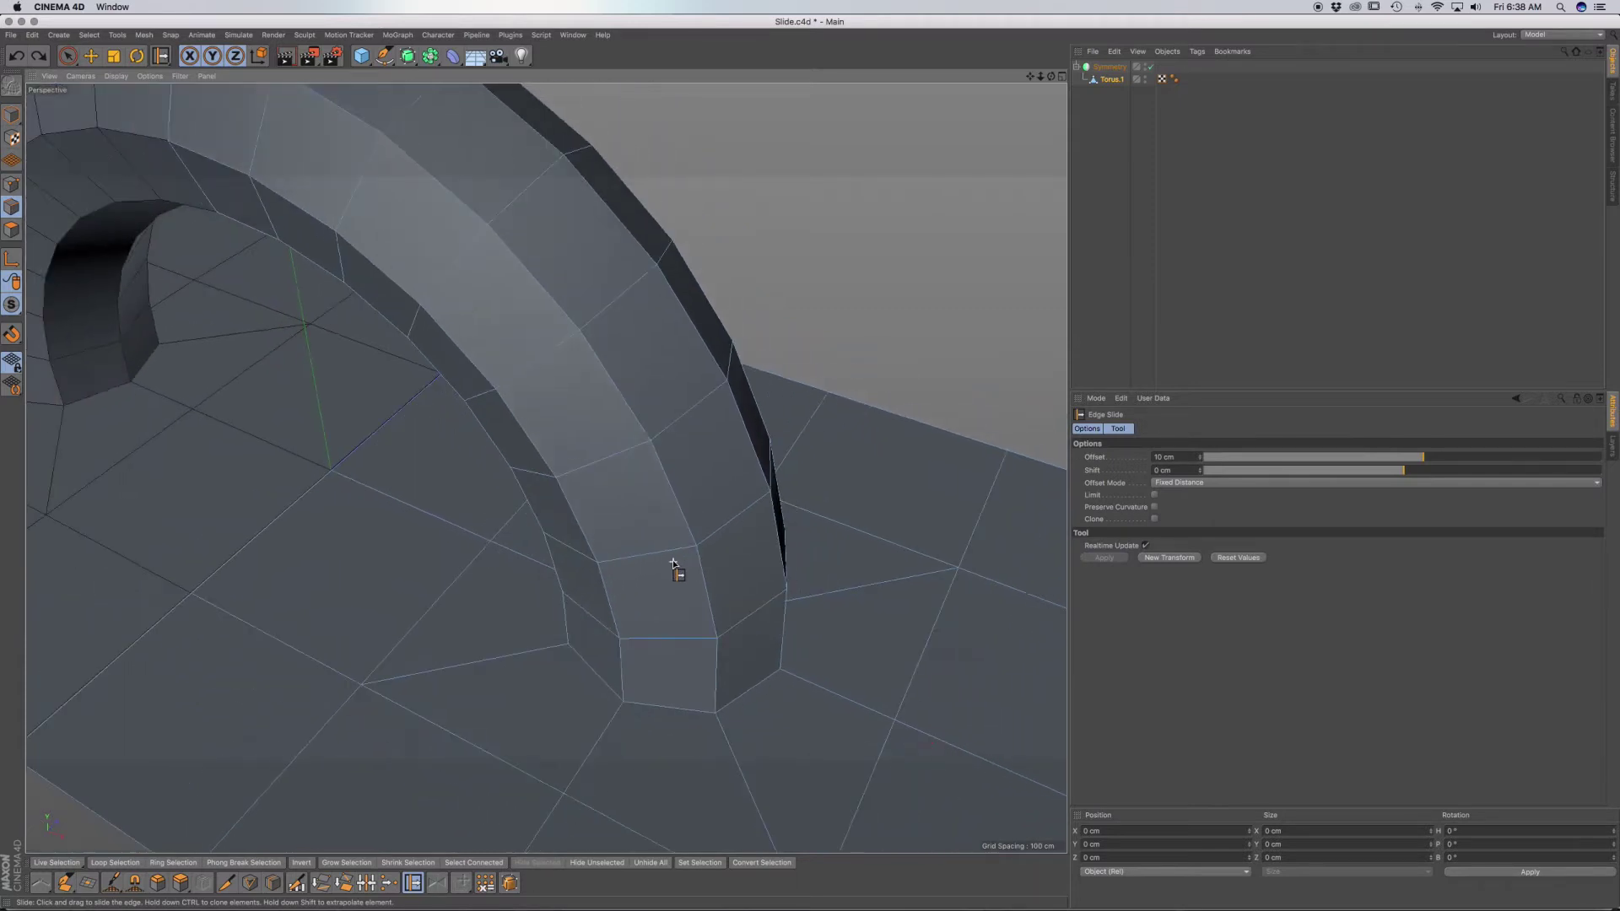
scroll(674, 567, up, 3)
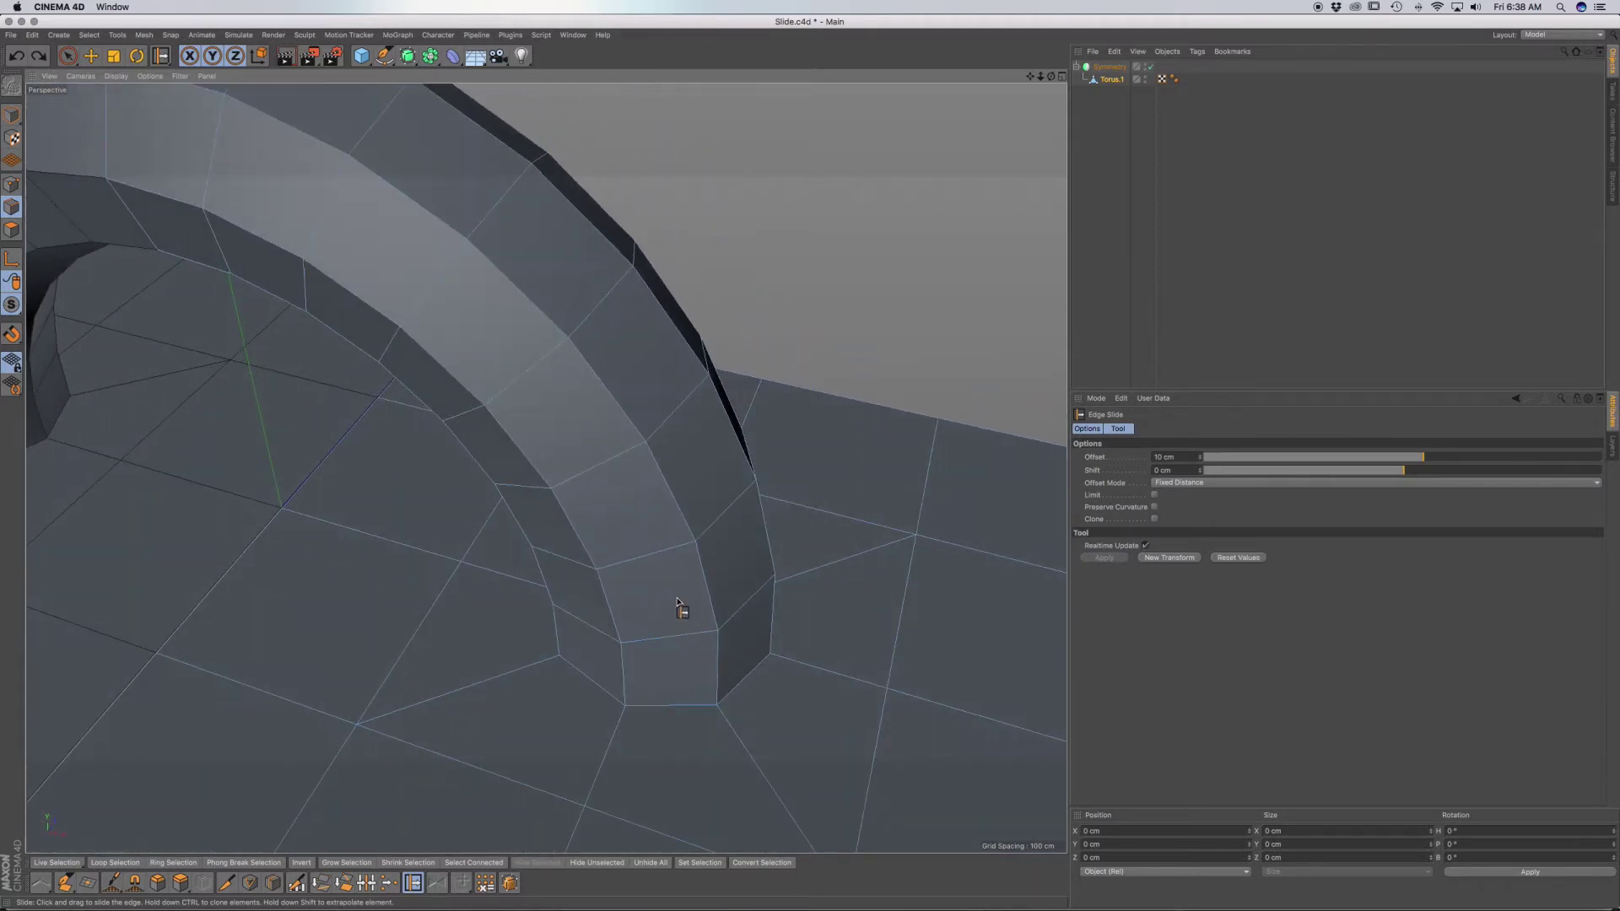
alt+middle_drag(677, 613, 675, 532)
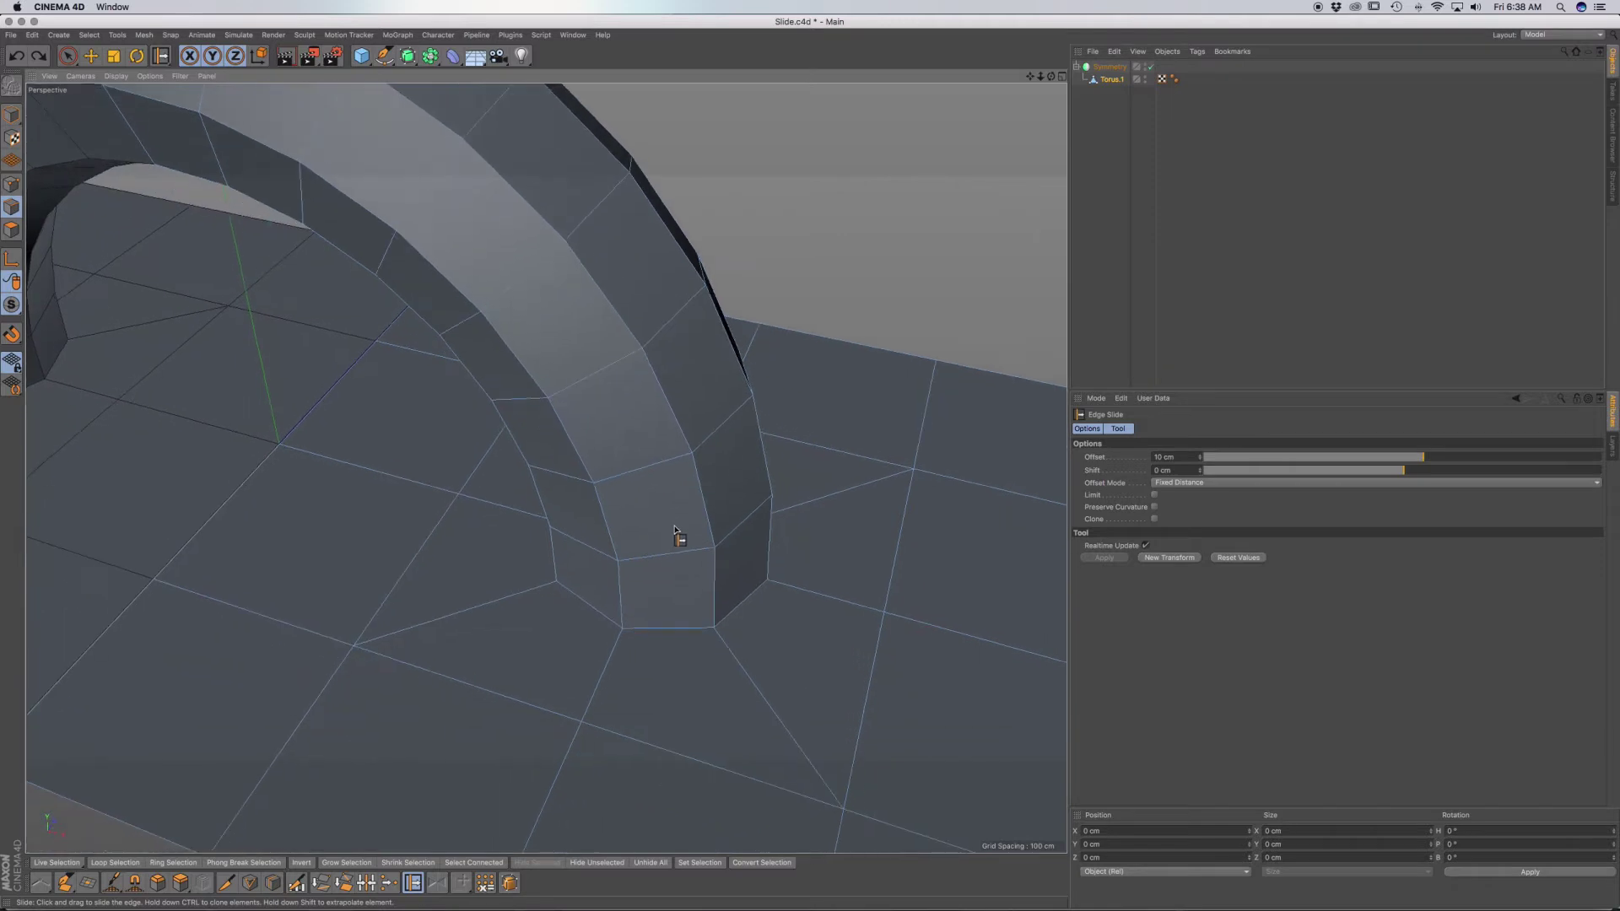
alt+drag(665, 528, 700, 498)
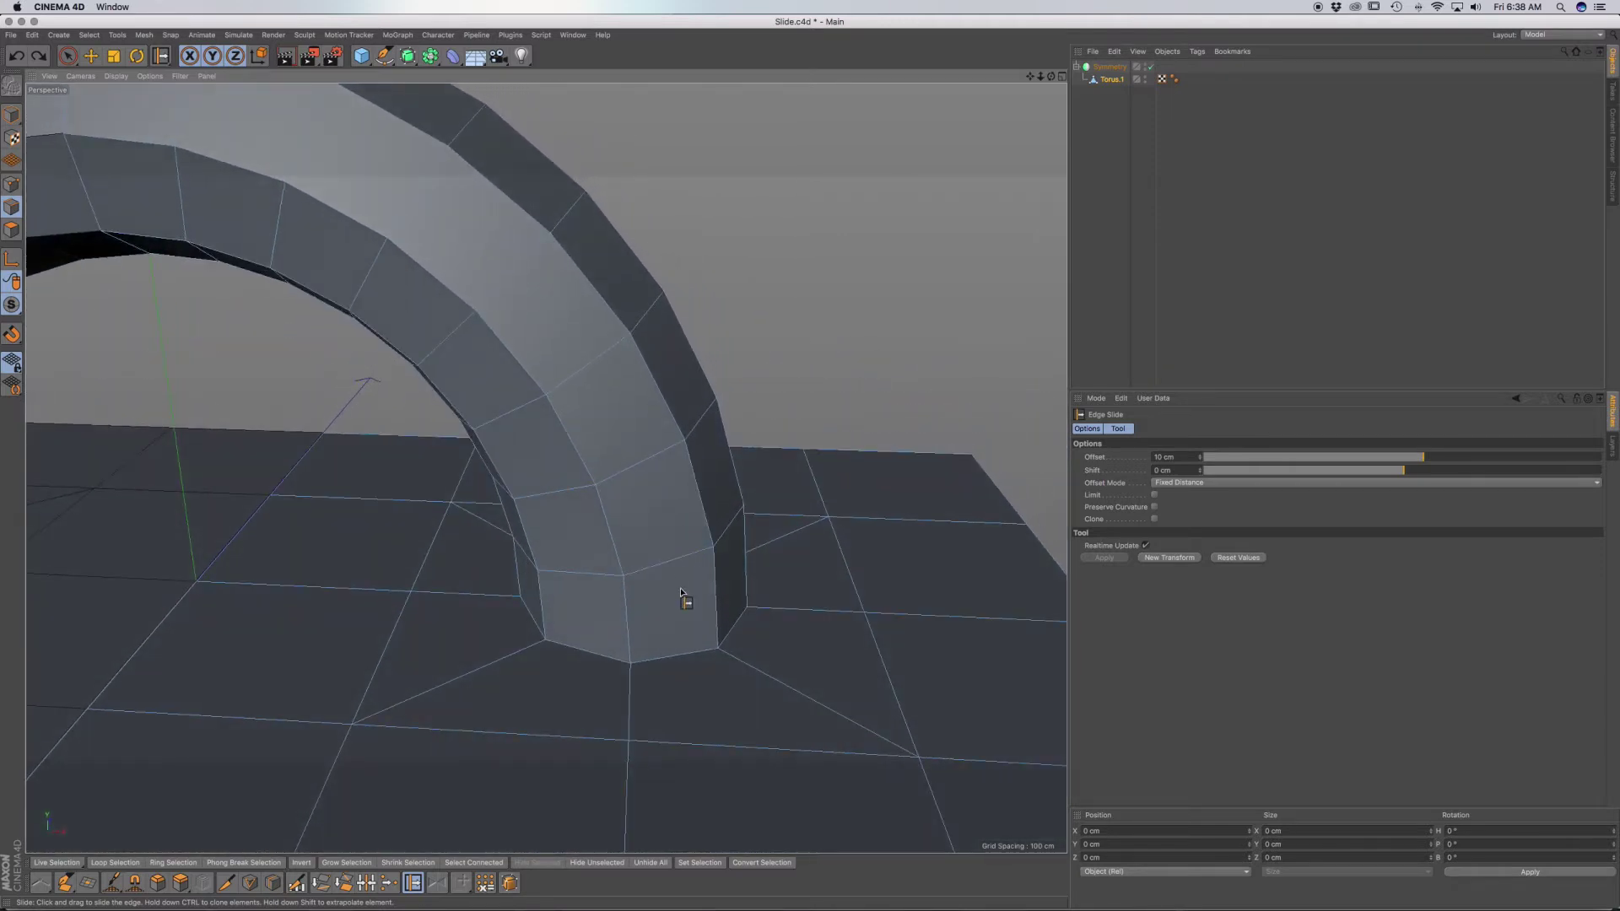
alt+drag(690, 599, 668, 617)
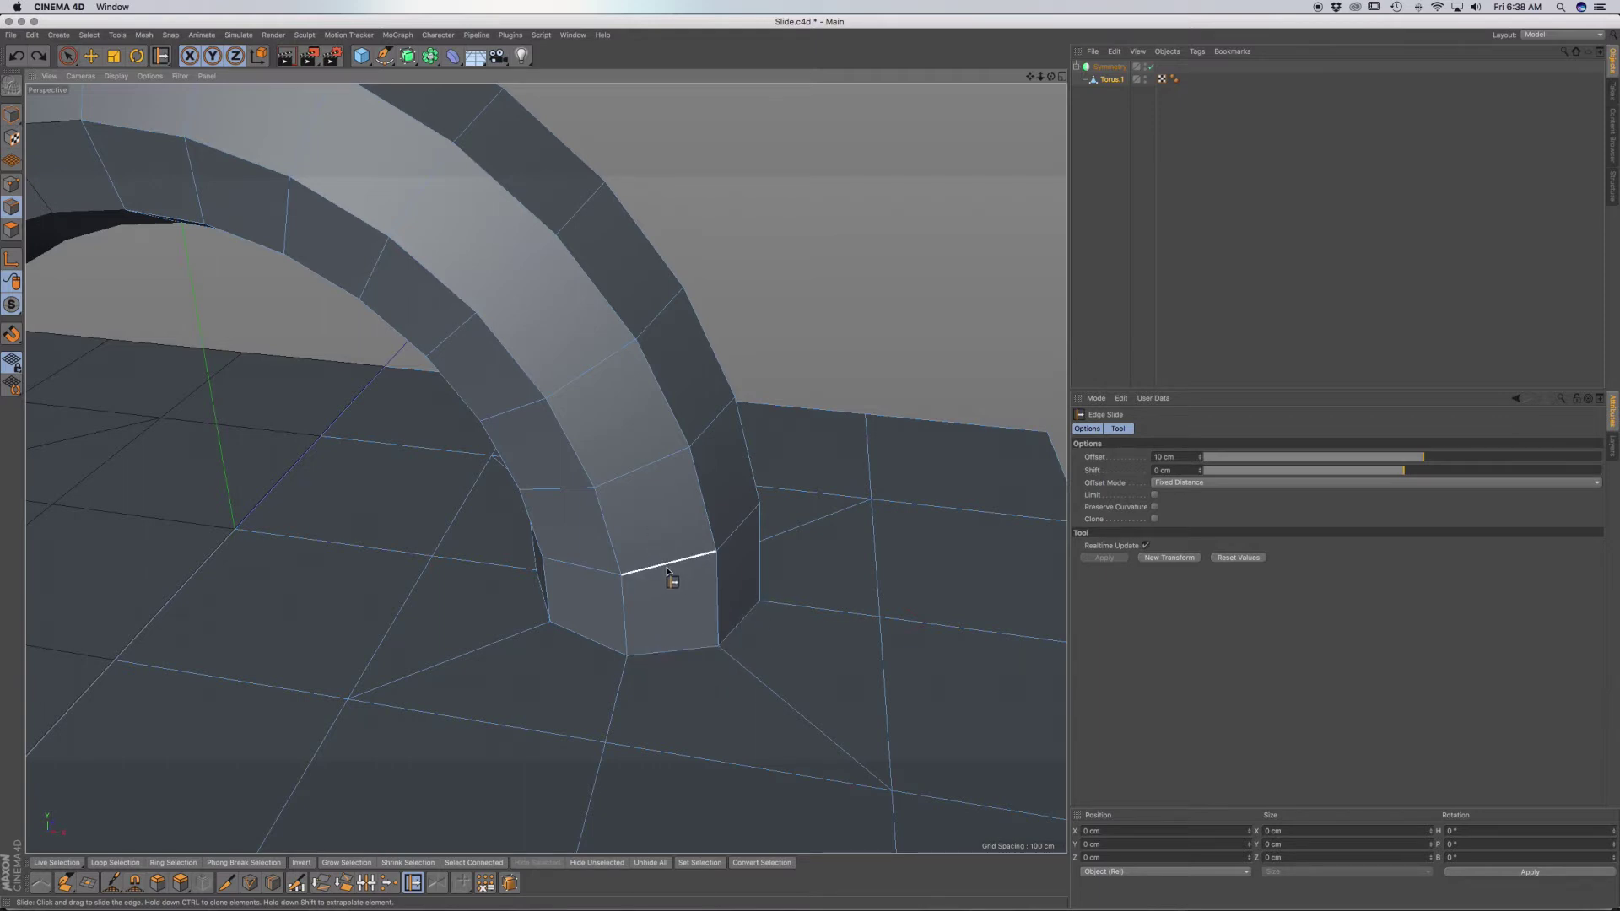
alt+drag(666, 574, 661, 560)
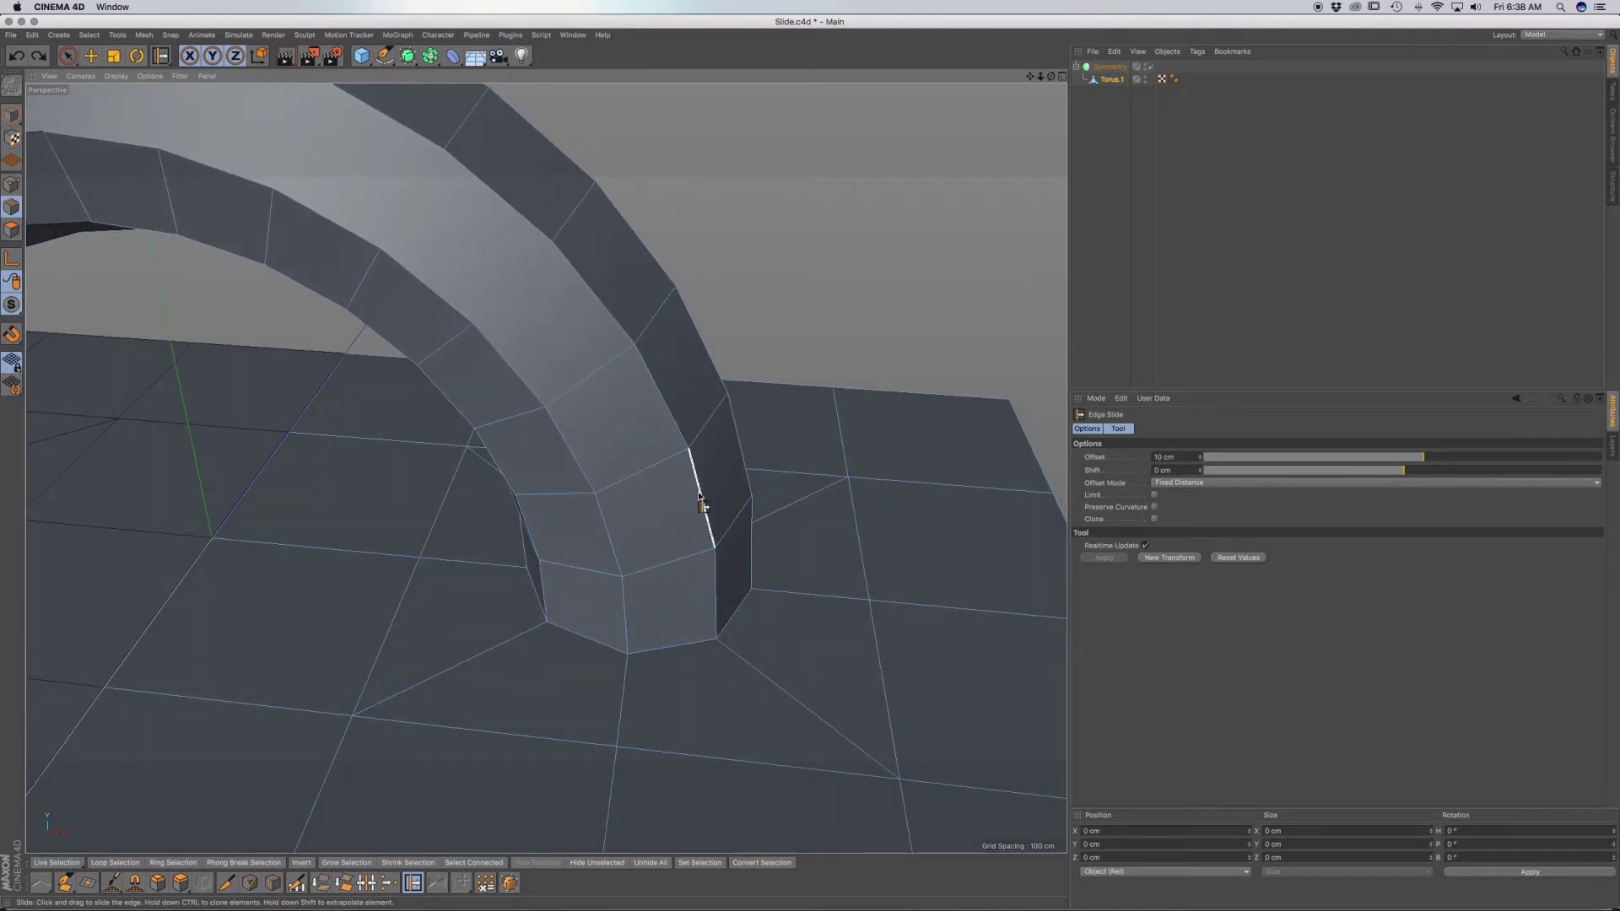
mouse_move(702, 504)
mouse_down()
mouse_move(661, 528)
mouse_move(712, 483)
mouse_move(694, 507)
mouse_move(709, 499)
mouse_up()
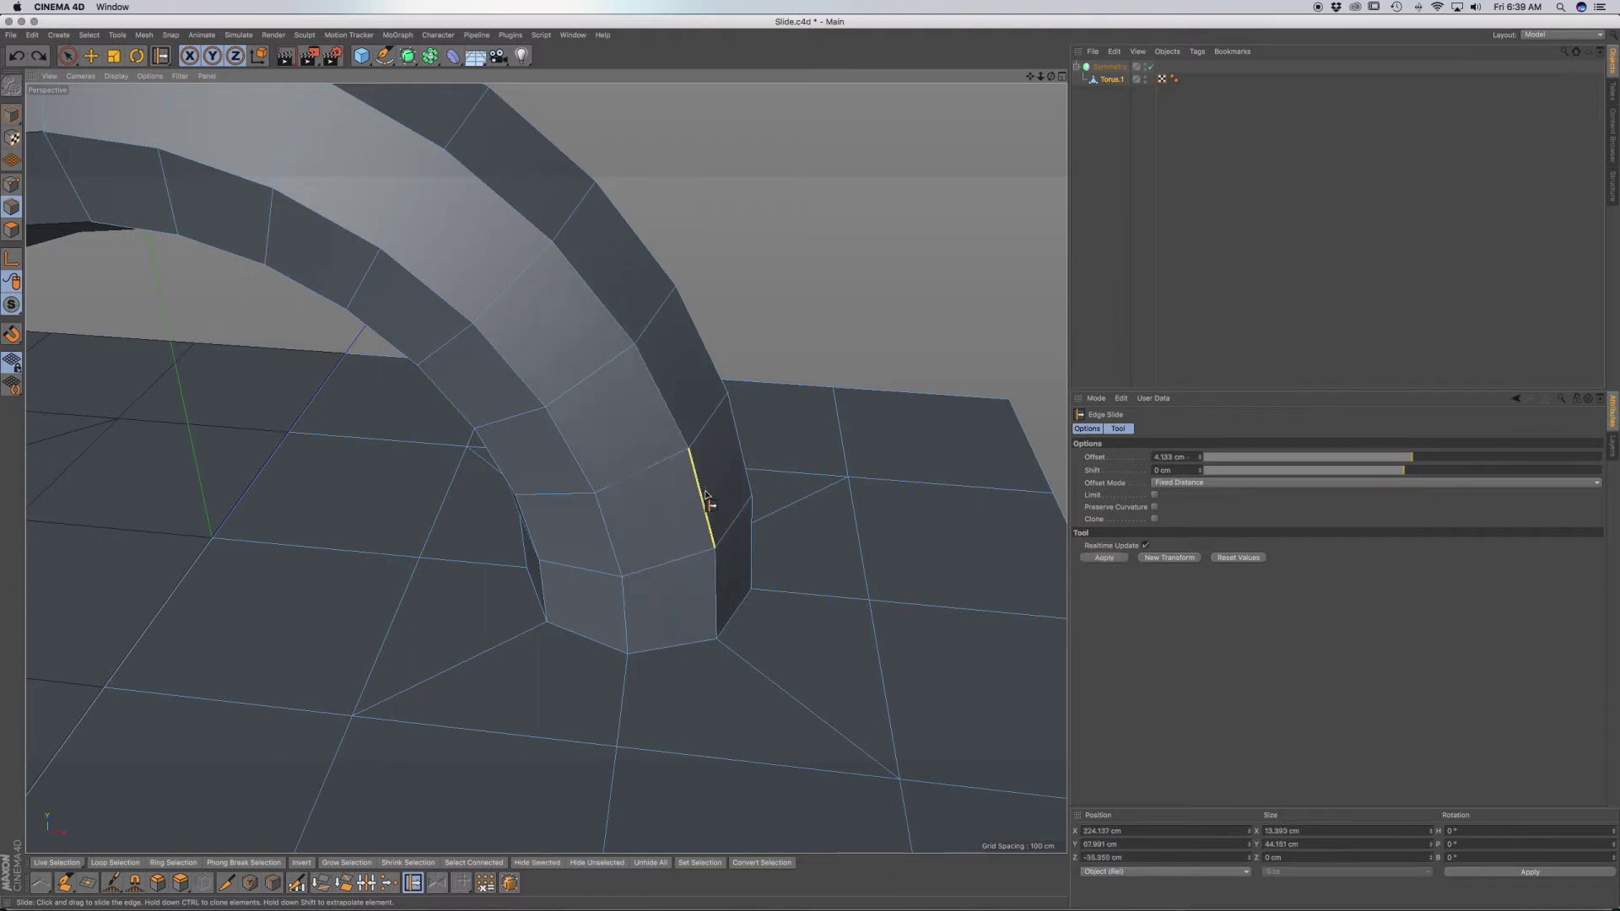
Enable Preserve Curvature for Edge Slide, and try sliding the selected leg edge by about 9 cm before undoing the slide.
click(1155, 507)
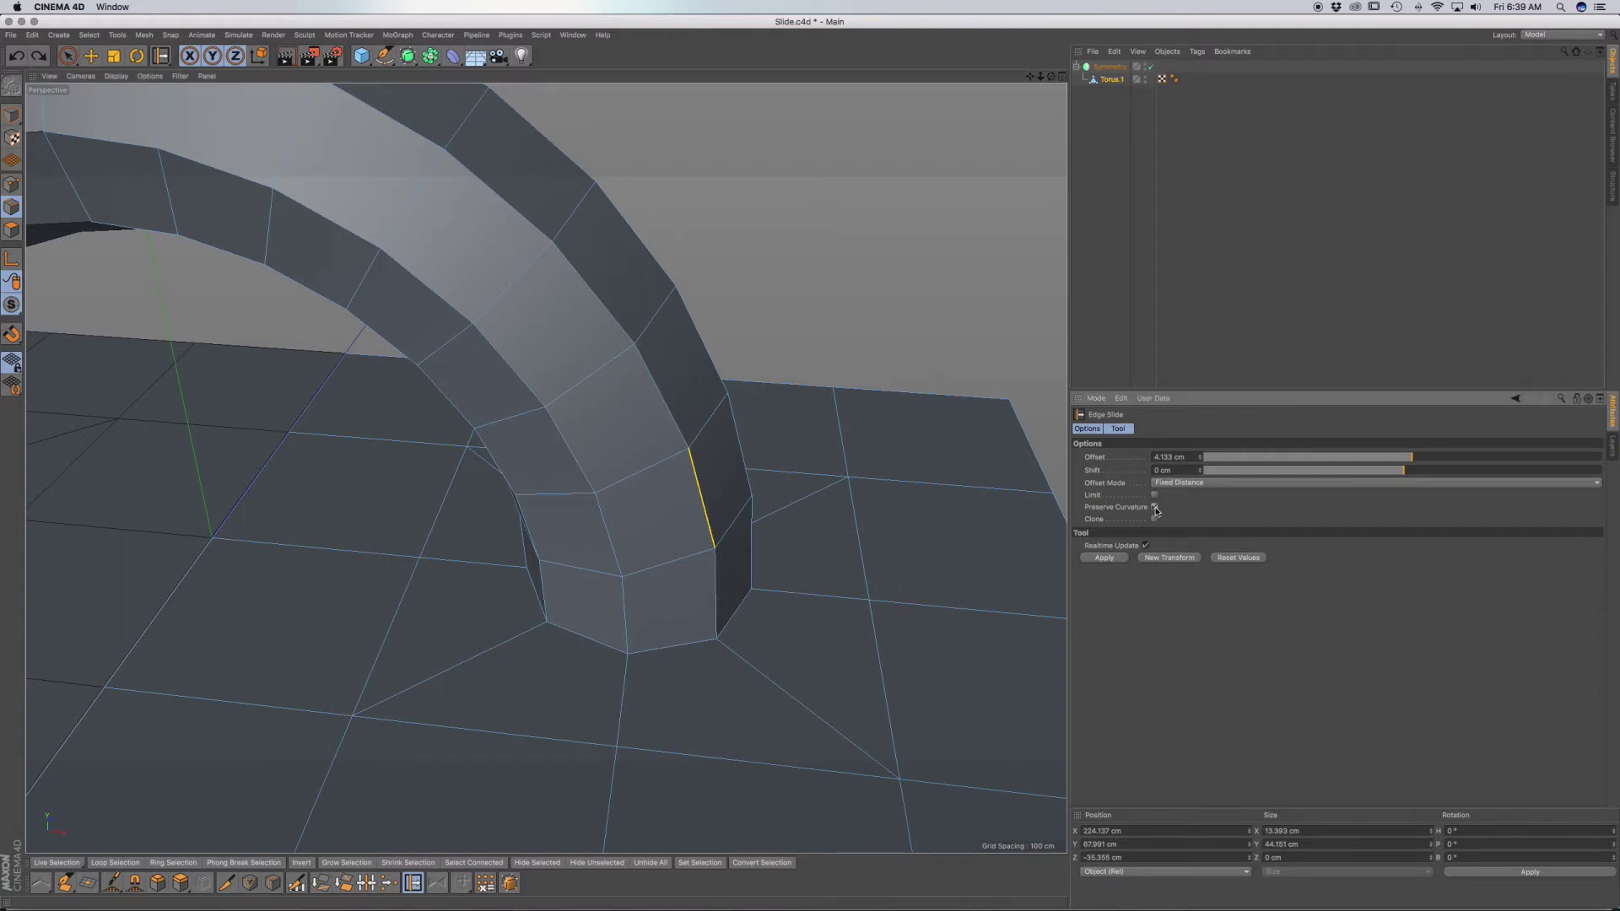
mouse_move(702, 507)
mouse_down()
mouse_move(662, 530)
mouse_move(697, 507)
mouse_move(715, 523)
mouse_move(713, 542)
mouse_move(705, 500)
mouse_move(666, 472)
mouse_move(704, 499)
mouse_up()
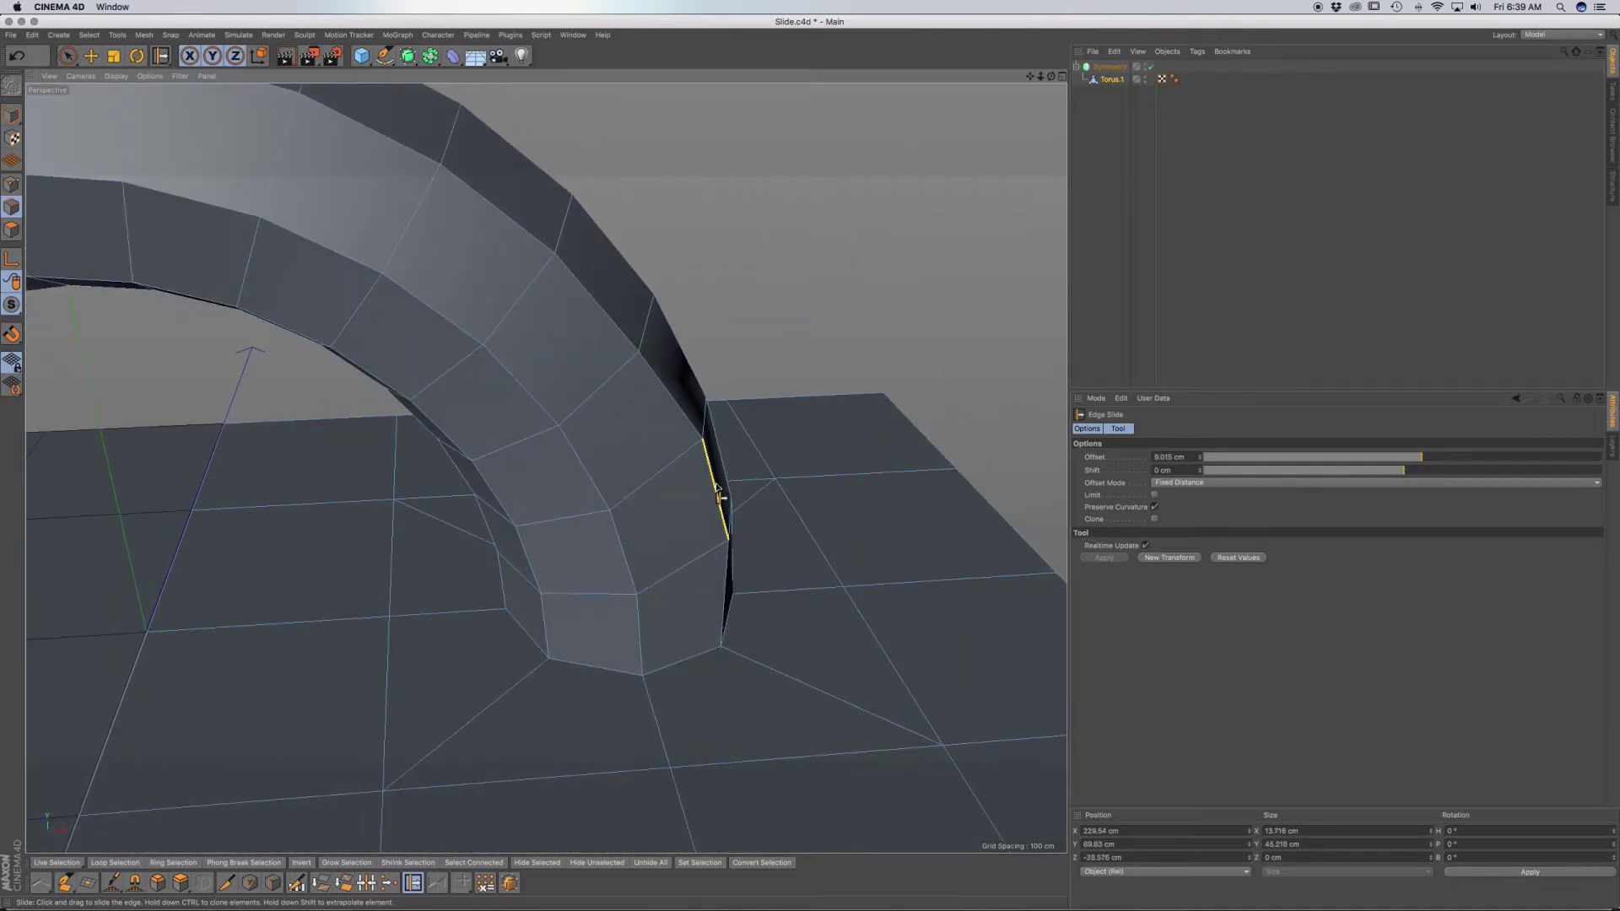
alt+drag(716, 487, 638, 512)
key(super+z)
mouse_move(751, 528)
alt+mouse_down()
mouse_move(770, 556)
mouse_move(774, 519)
alt+mouse_up()
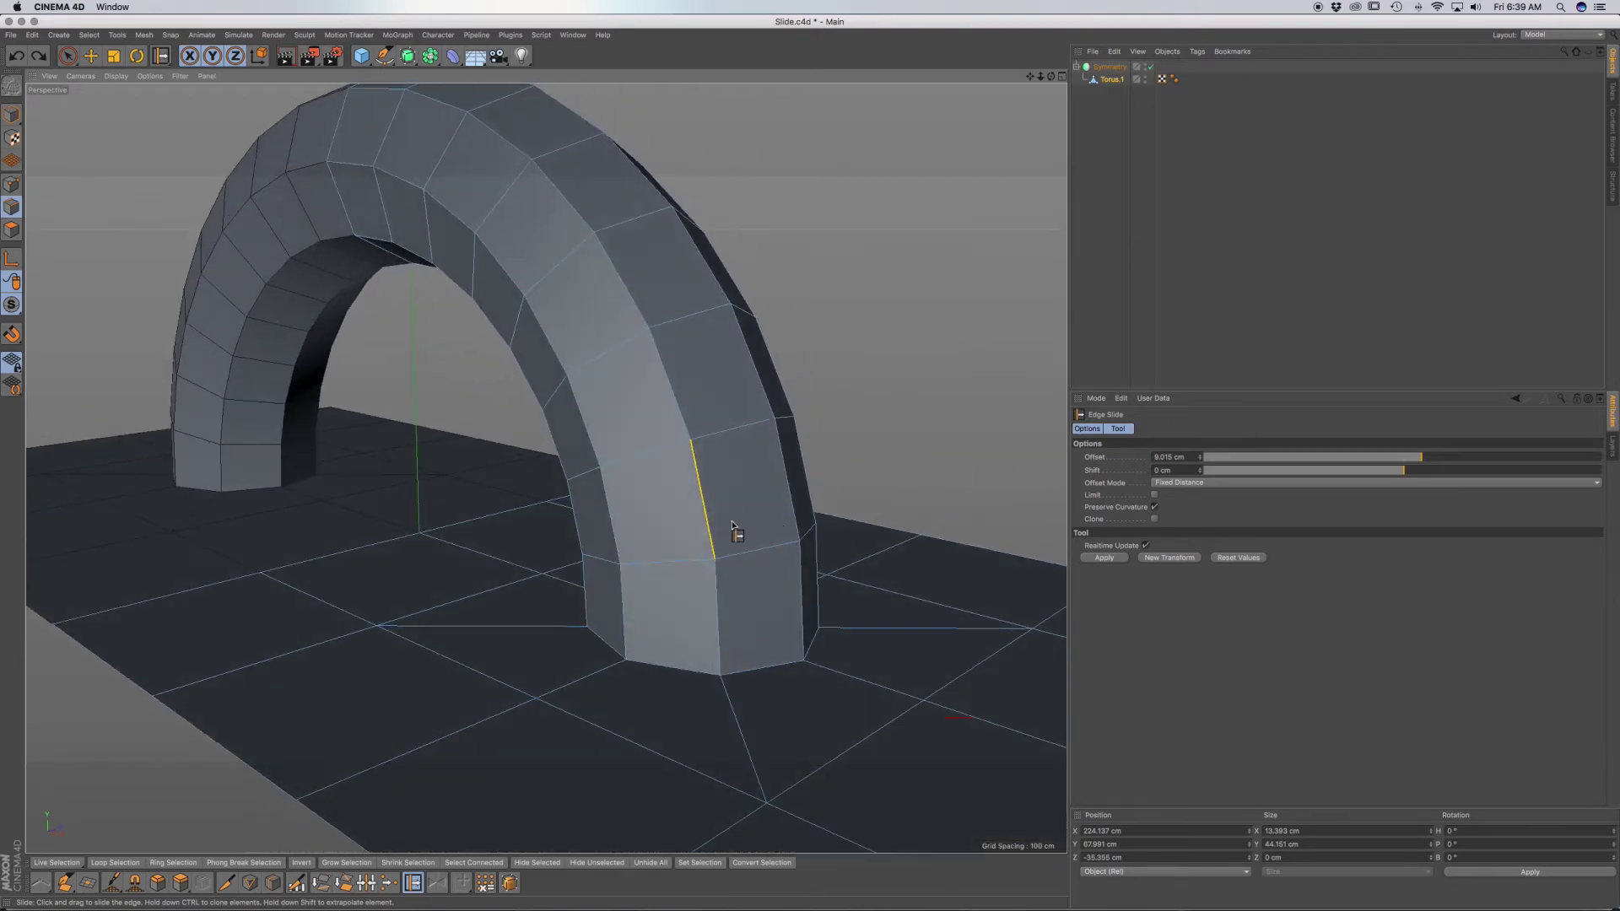
mouse_move(705, 542)
alt+mouse_down()
mouse_move(723, 543)
mouse_move(703, 516)
mouse_move(700, 538)
mouse_move(742, 514)
mouse_move(698, 543)
alt+mouse_up()
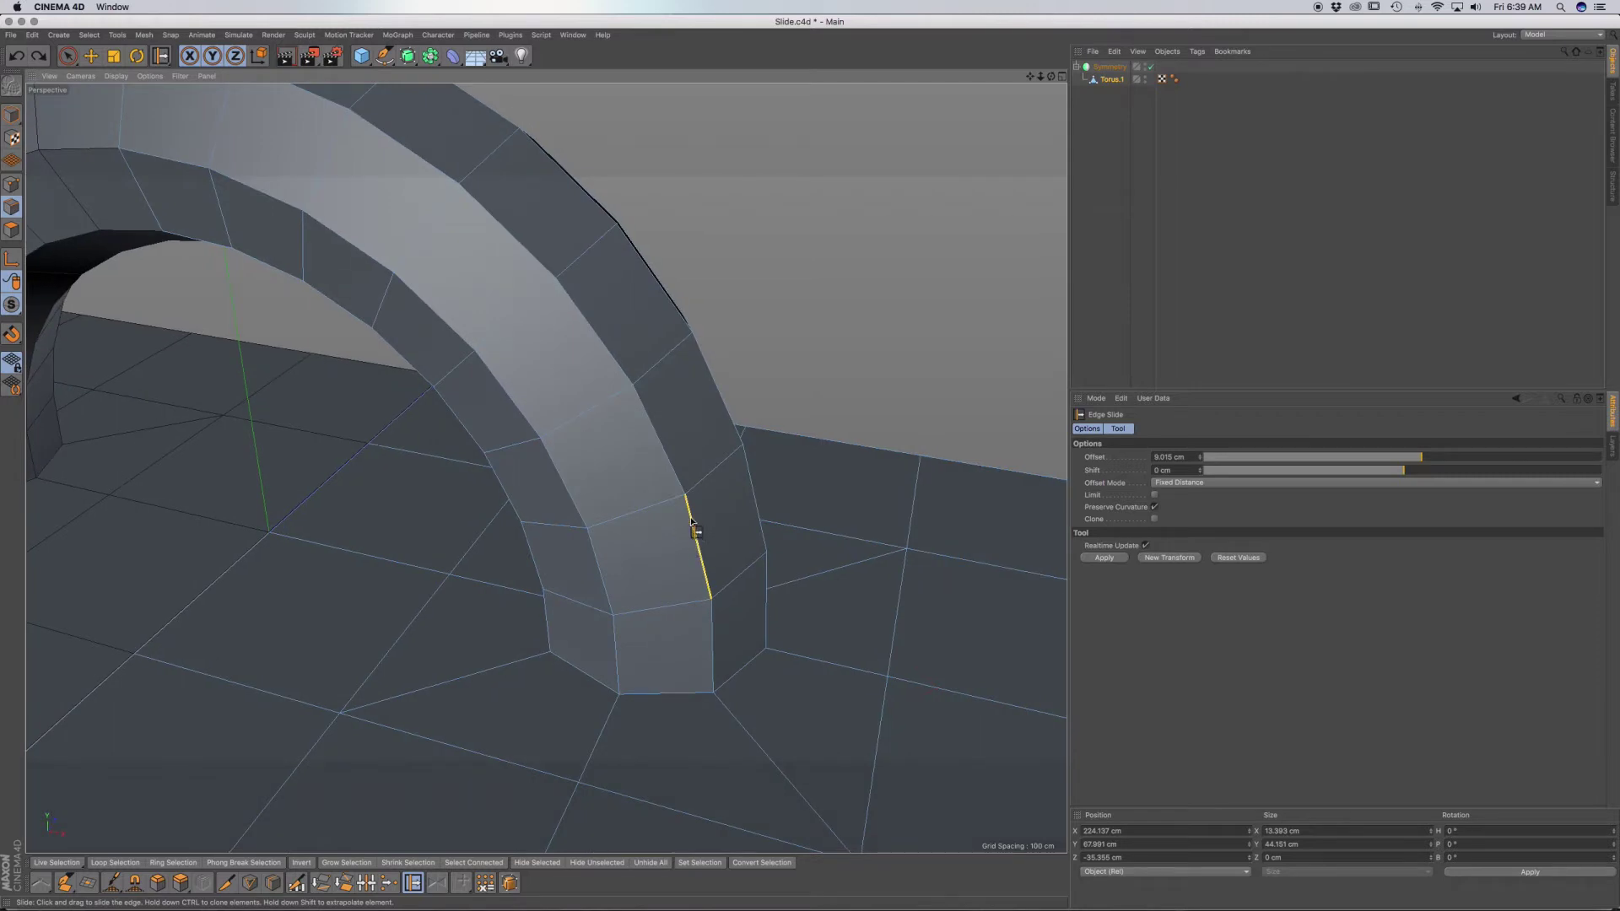
Try shifting the selected leg edge with the Move tool, undo the move and return to Edge Slide.
key(e)
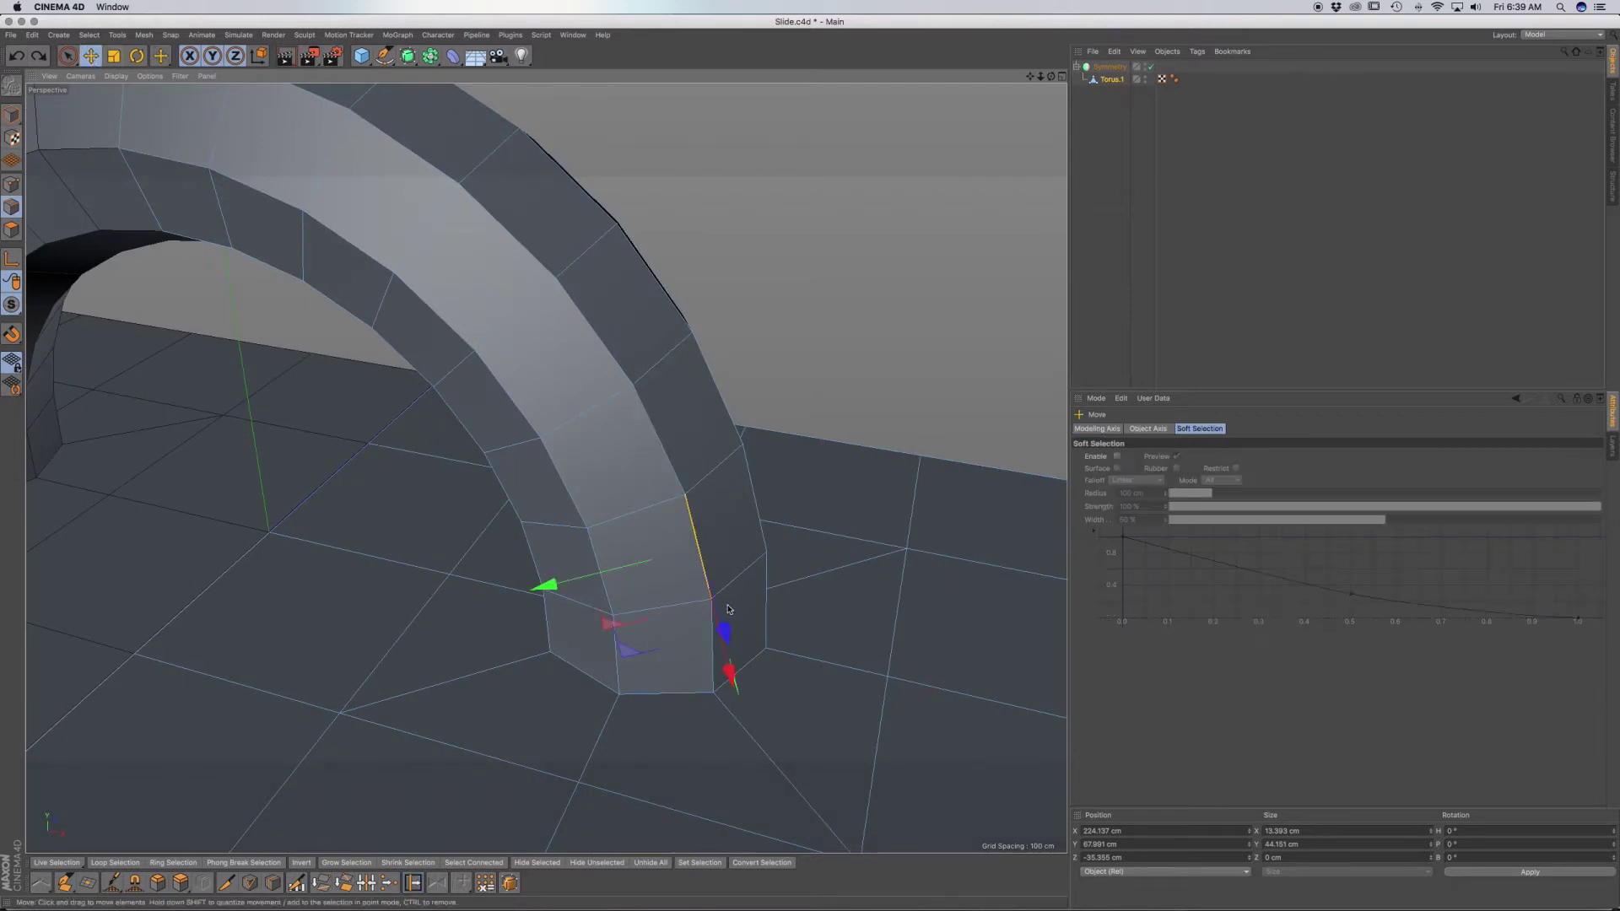
alt+drag(703, 564, 693, 568)
drag(586, 611, 510, 593)
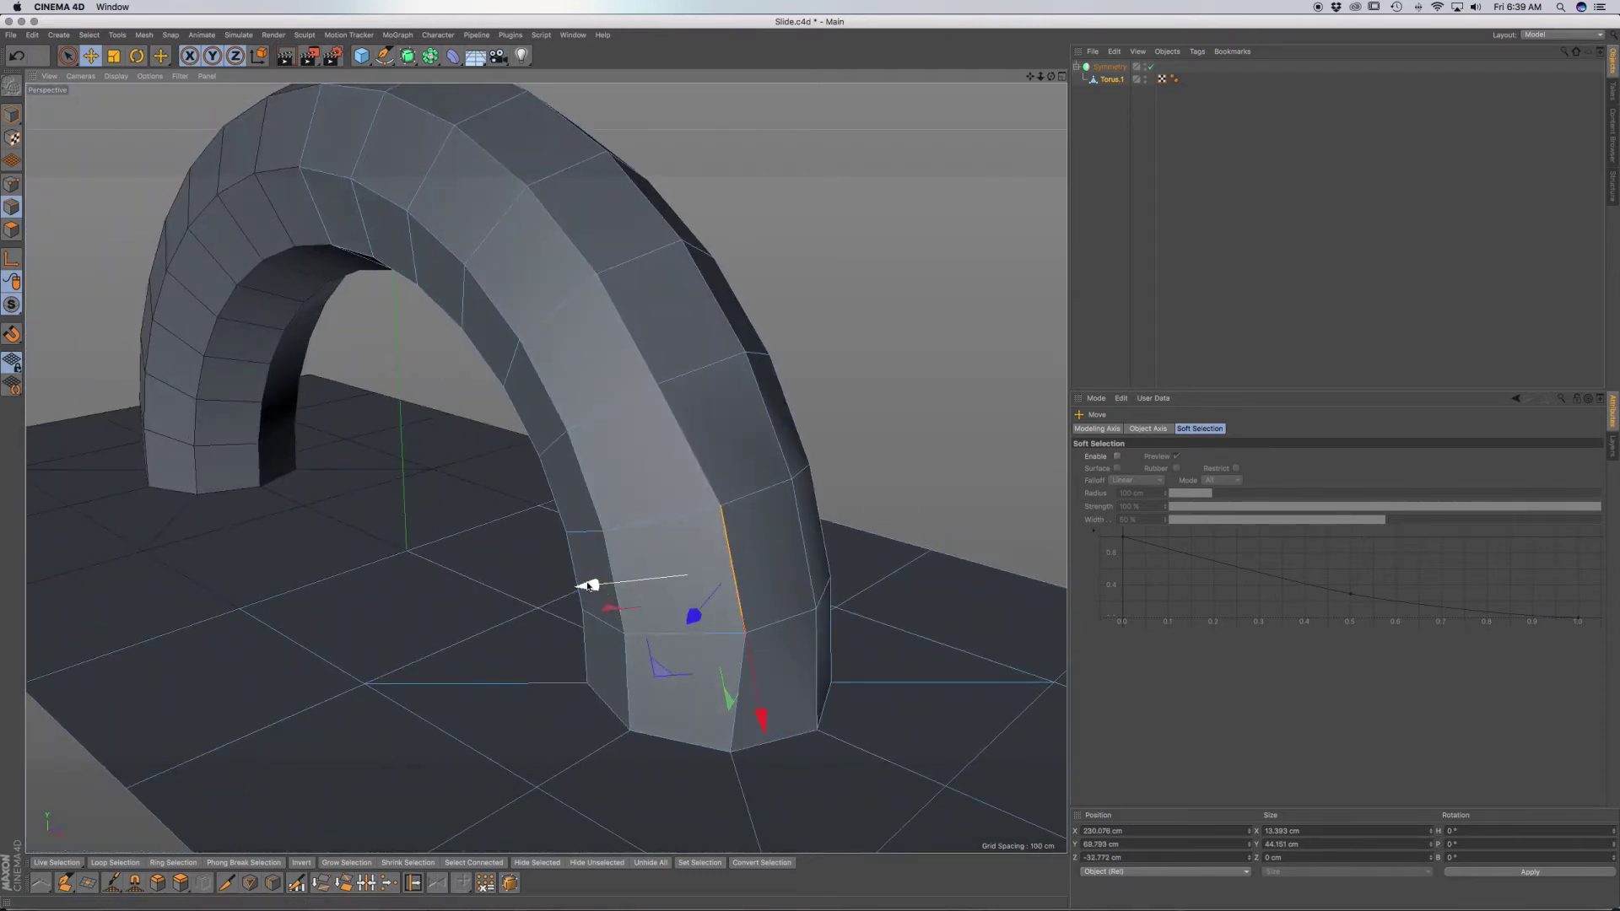
alt+drag(588, 586, 662, 513)
key(super+z)
key(super+z)
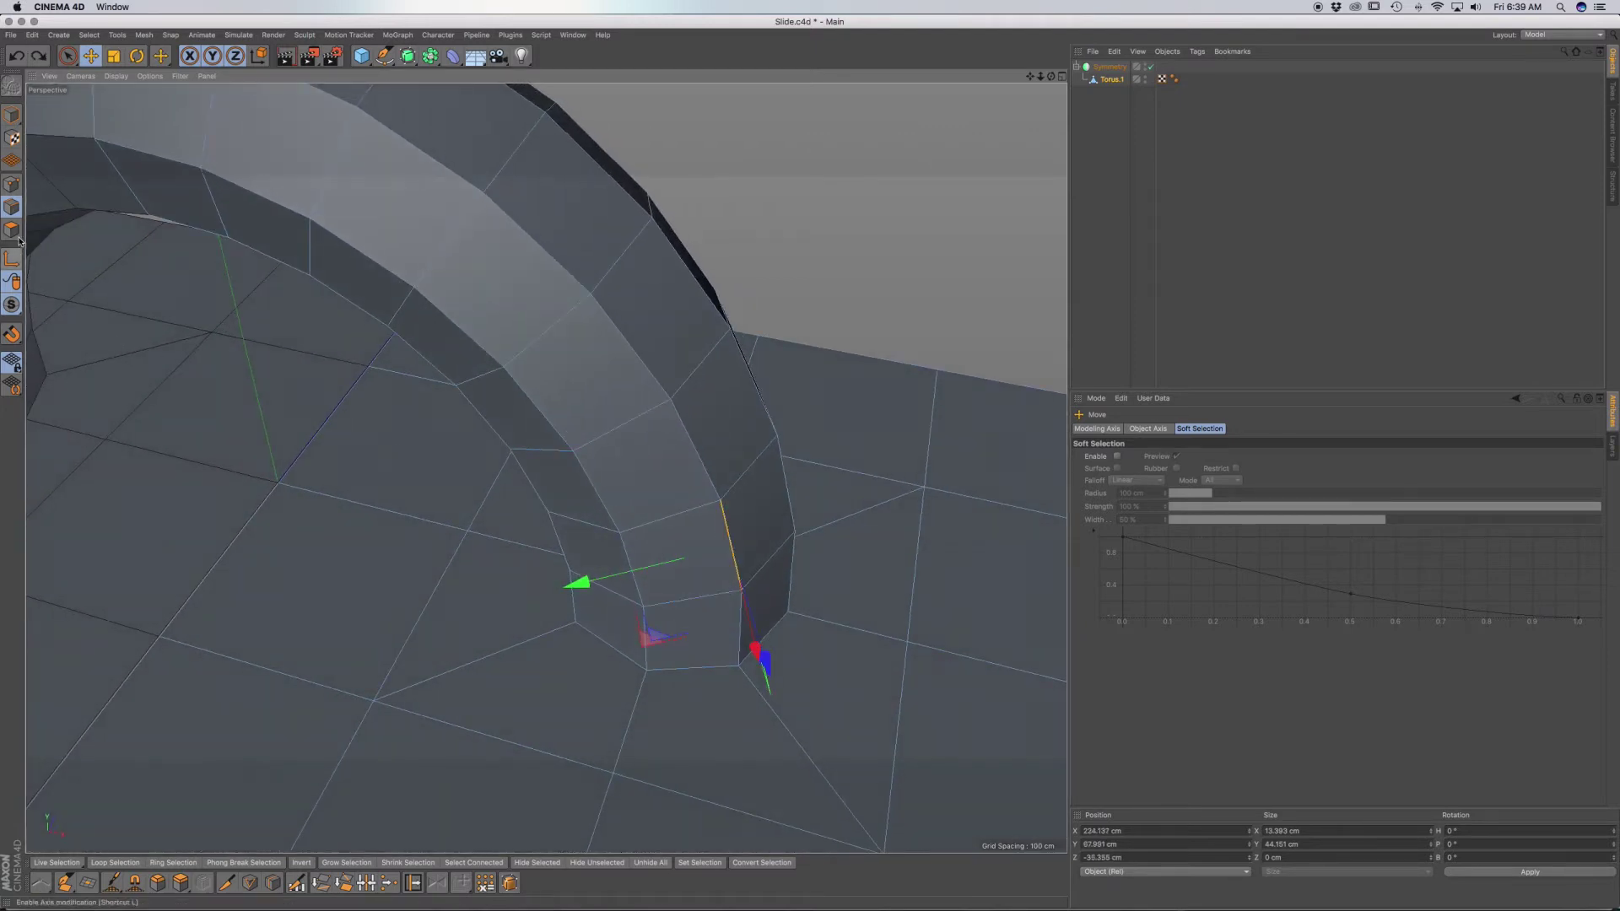
click(415, 883)
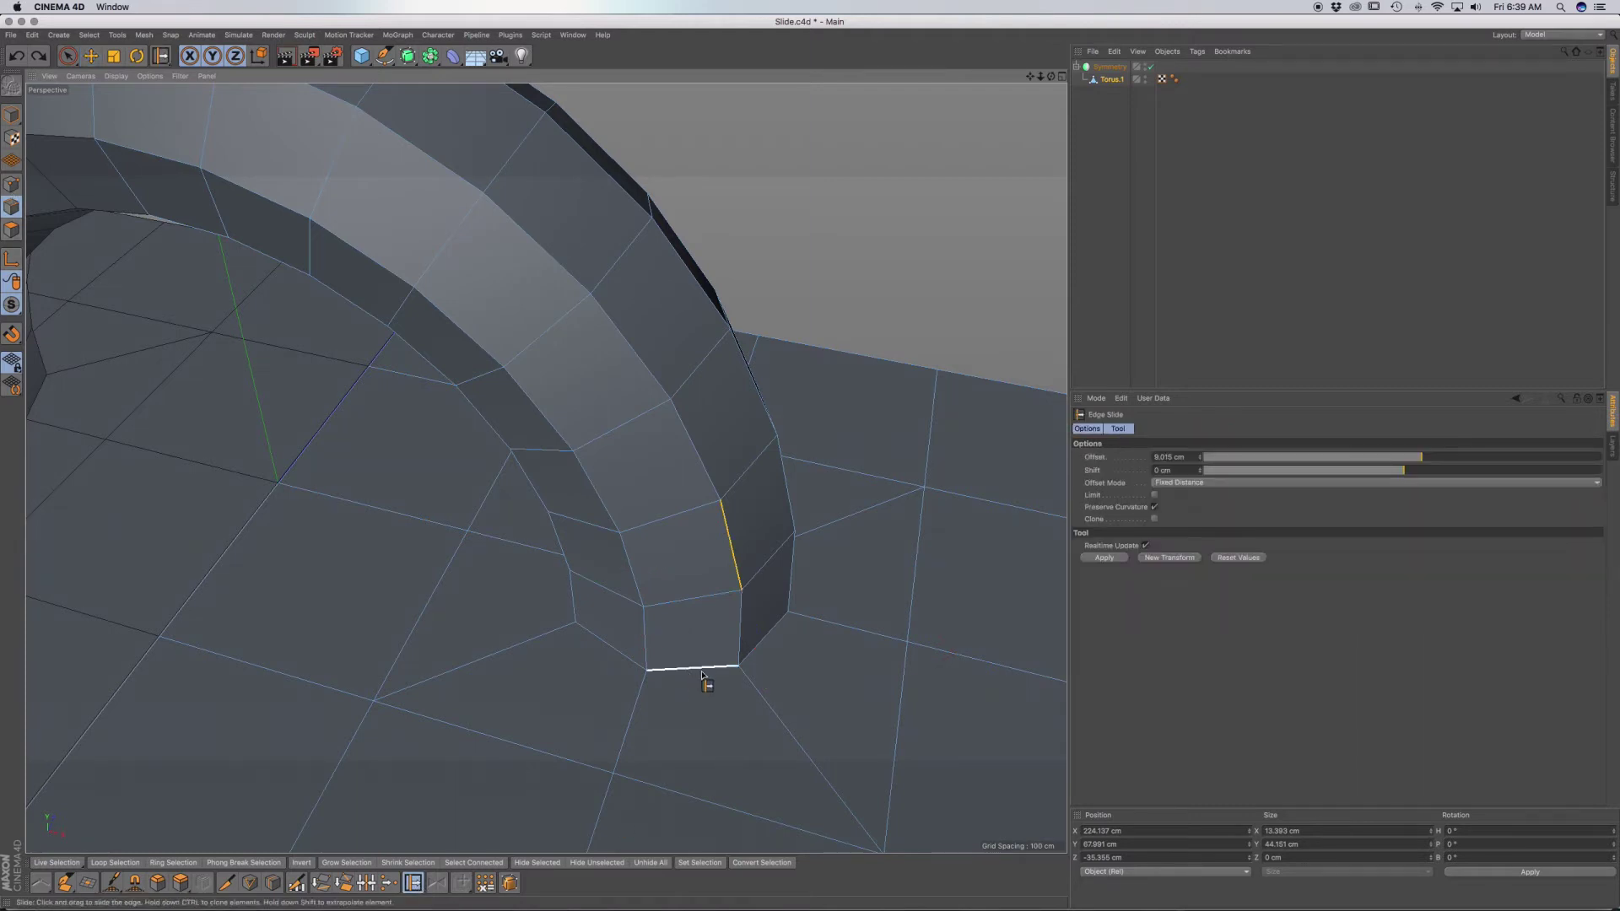
alt+drag(697, 656, 694, 644)
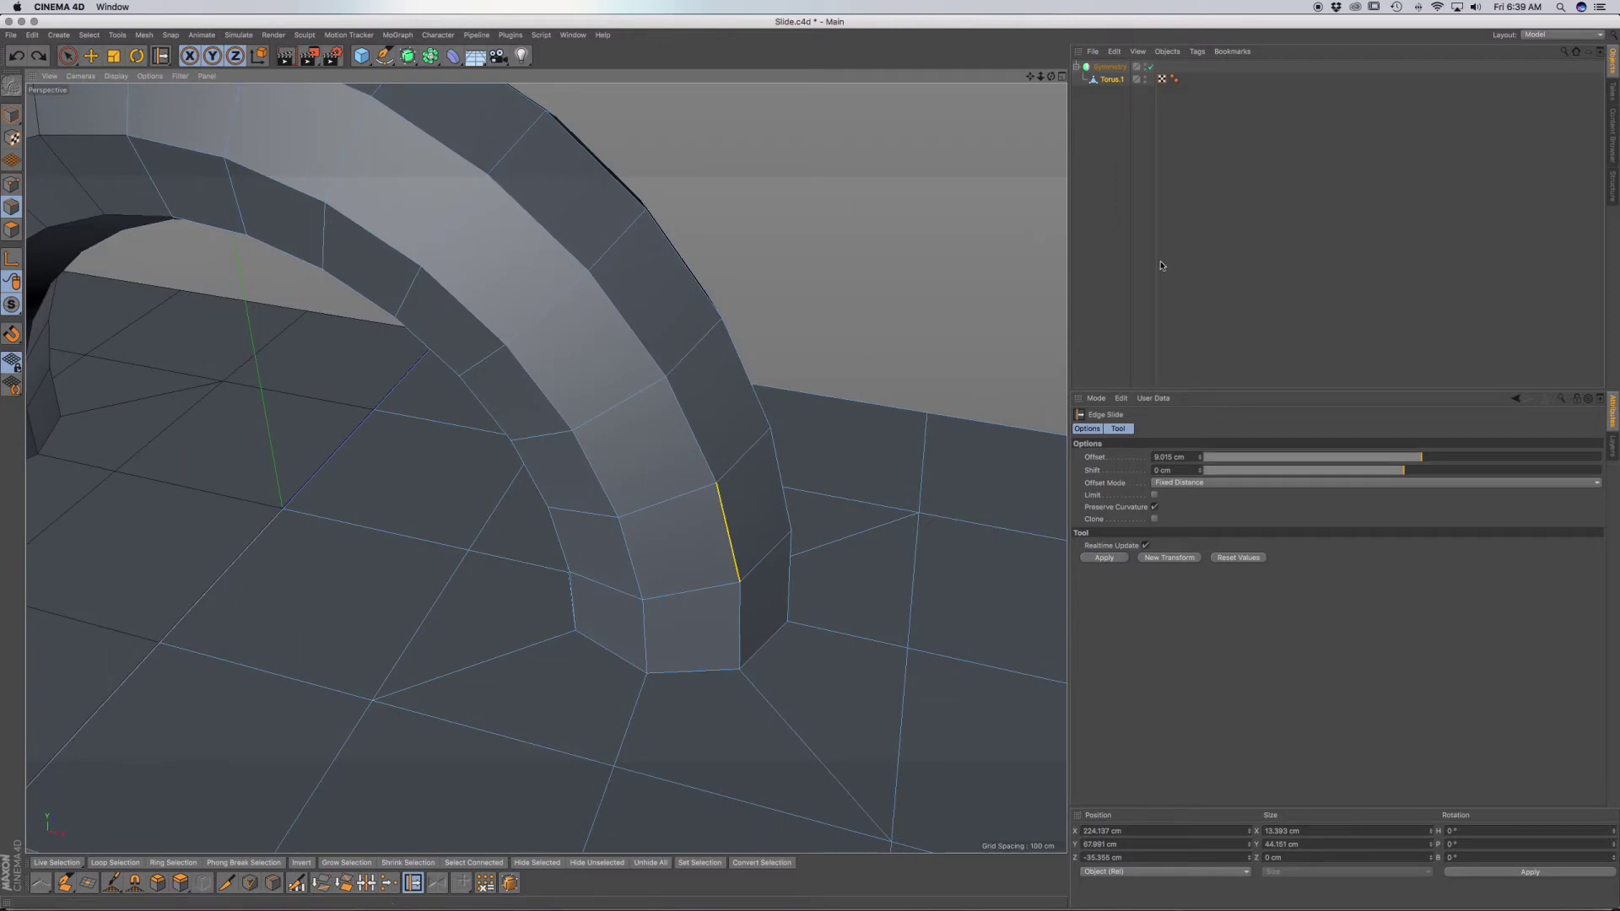
Nest the Symmetry object under a new Subdivision Surface, and disable that surface after inspecting the smoothed arch.
click(408, 56)
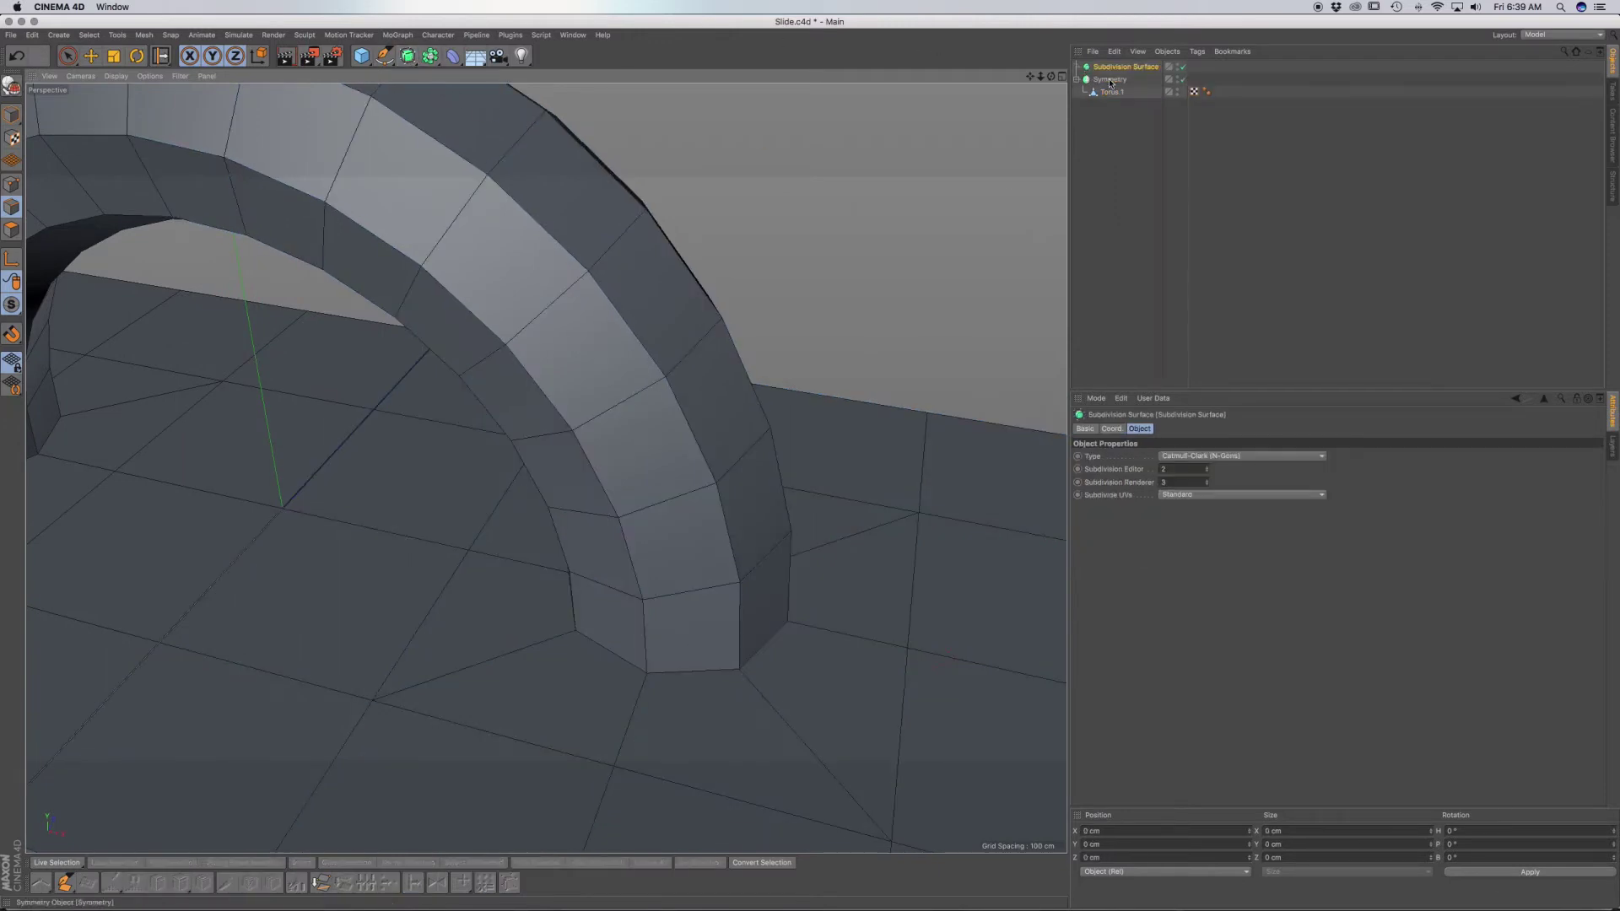
drag(1103, 82, 1112, 68)
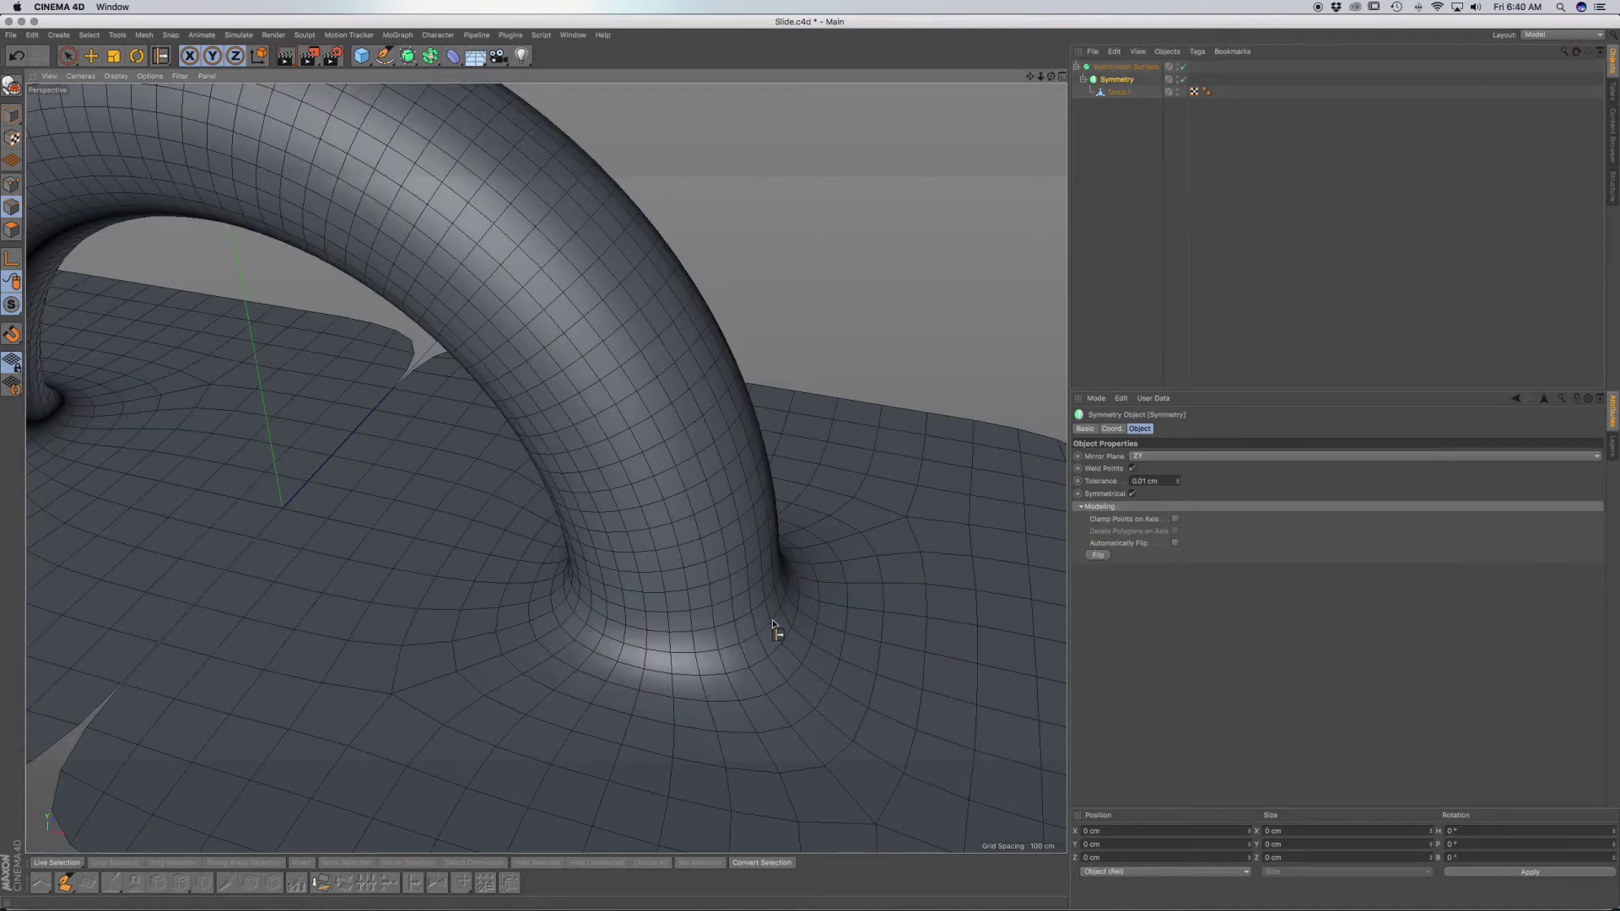
mouse_move(772, 623)
alt+mouse_down()
mouse_move(739, 567)
mouse_move(768, 591)
alt+mouse_up()
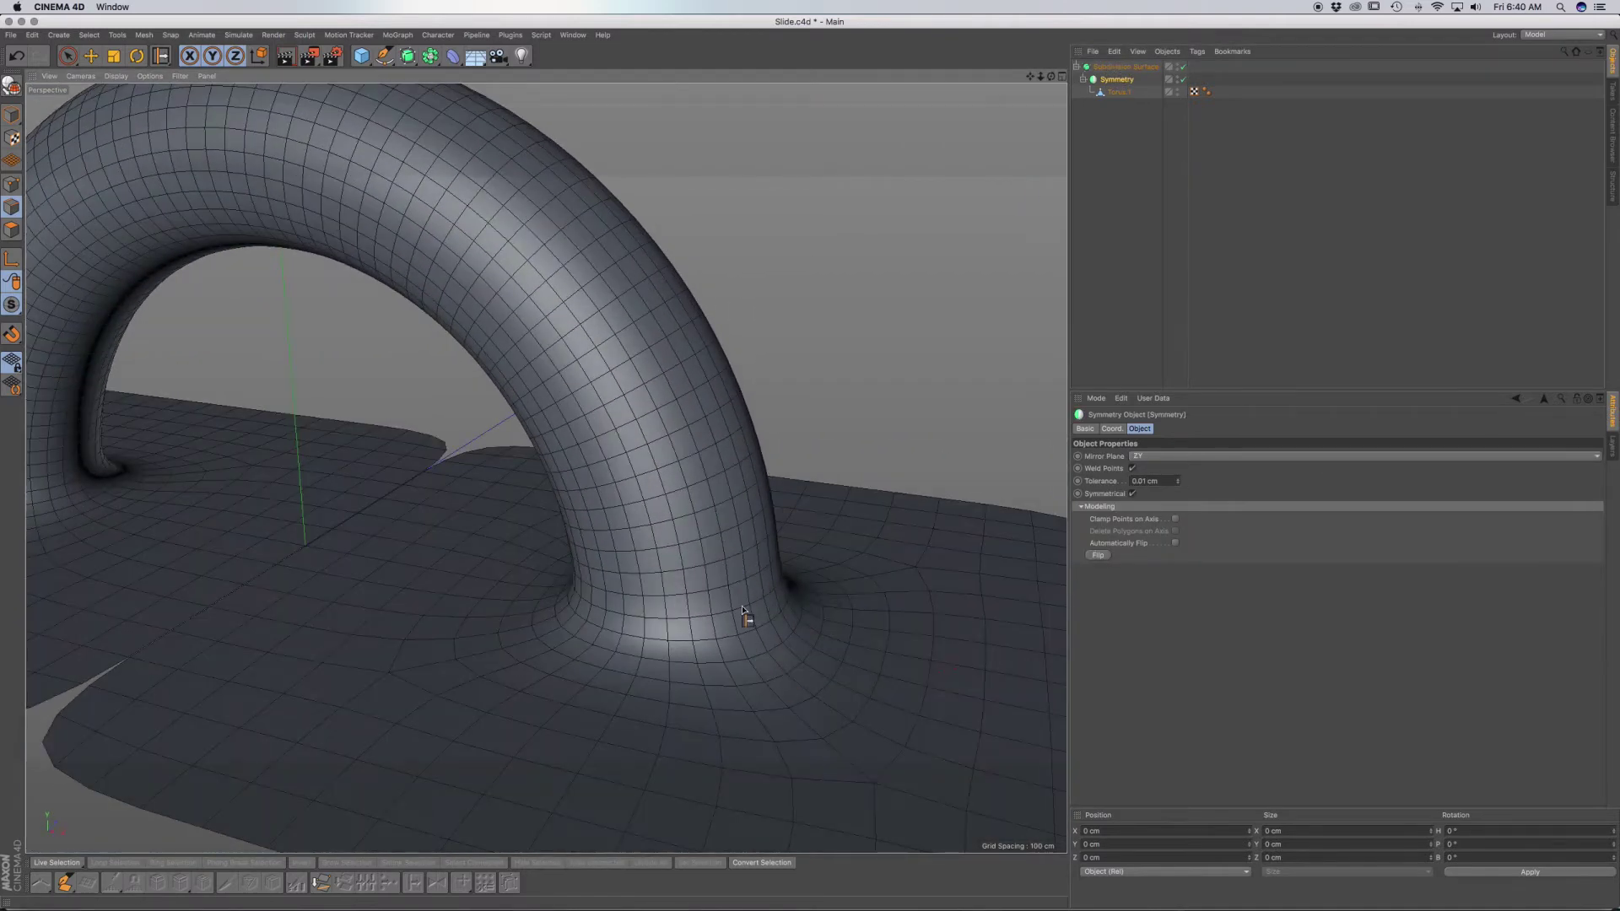
click(1182, 66)
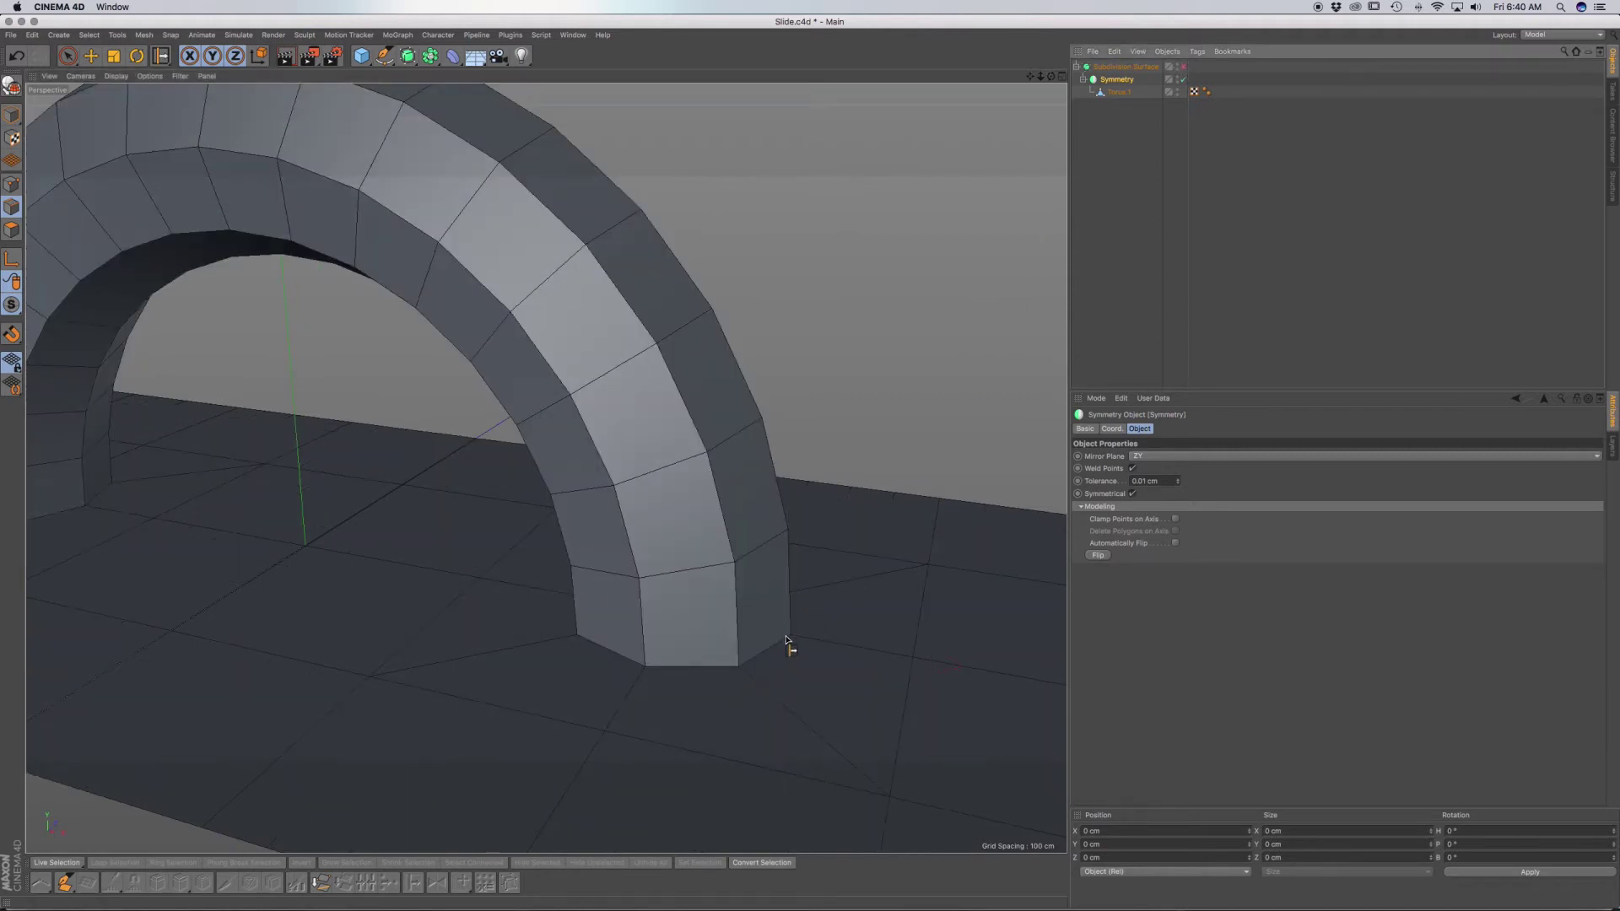
Select the Torus.1 mesh, activate Edge Slide, and select the edge loop where the arch's leg meets the base plane.
mouse_move(779, 658)
alt+mouse_down()
mouse_move(764, 680)
mouse_move(773, 655)
mouse_move(773, 669)
alt+mouse_up()
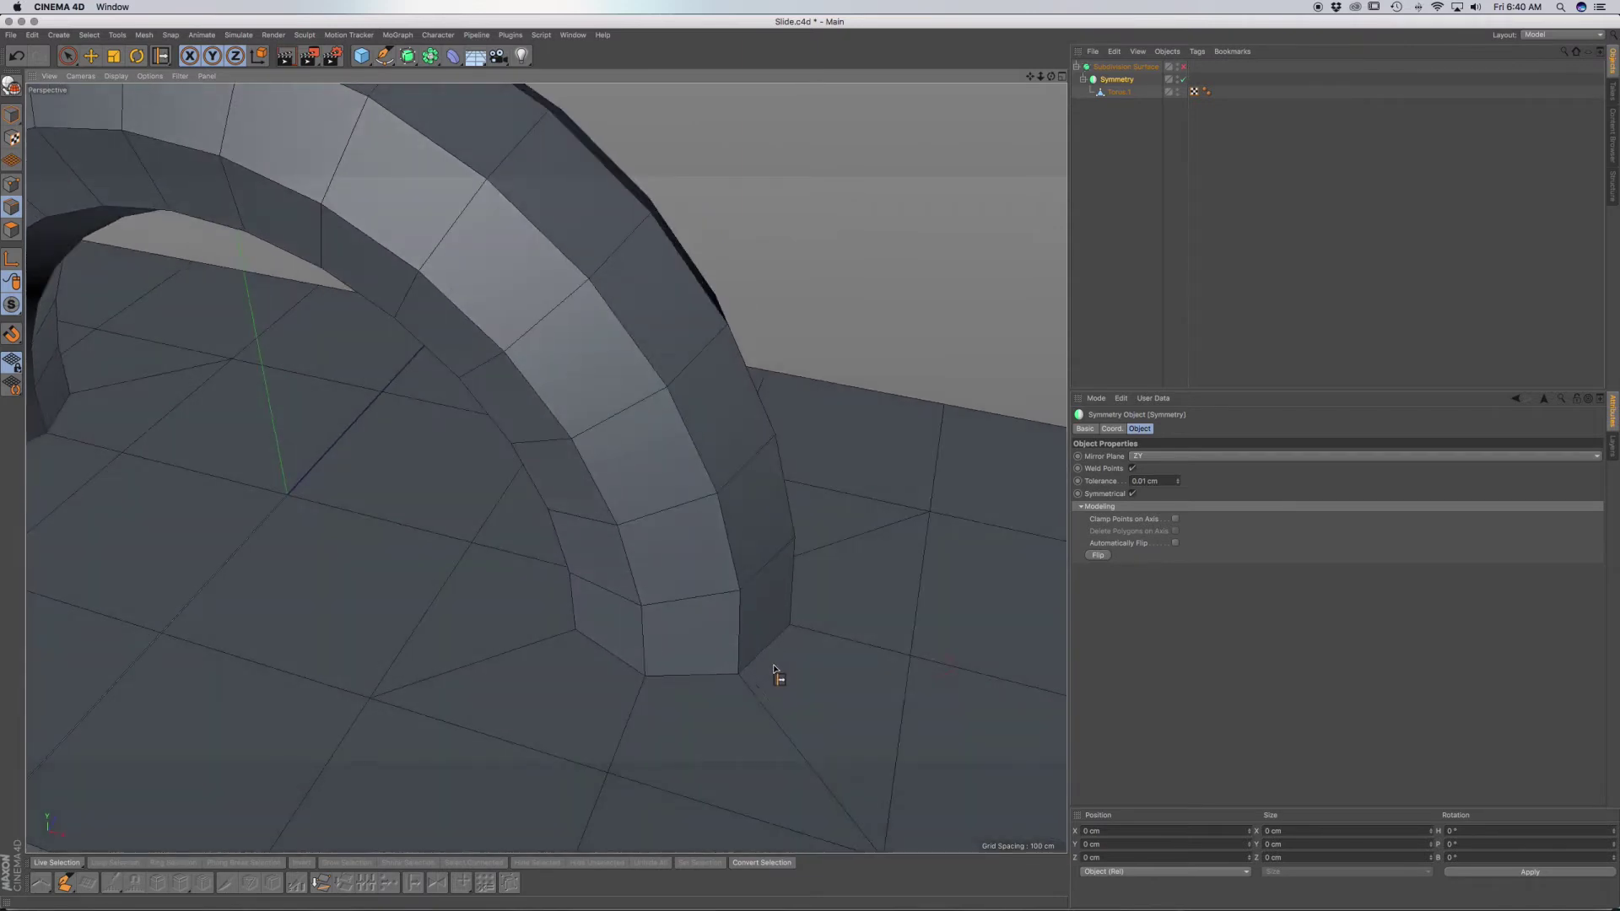
click(1124, 98)
key(m)
key(o)
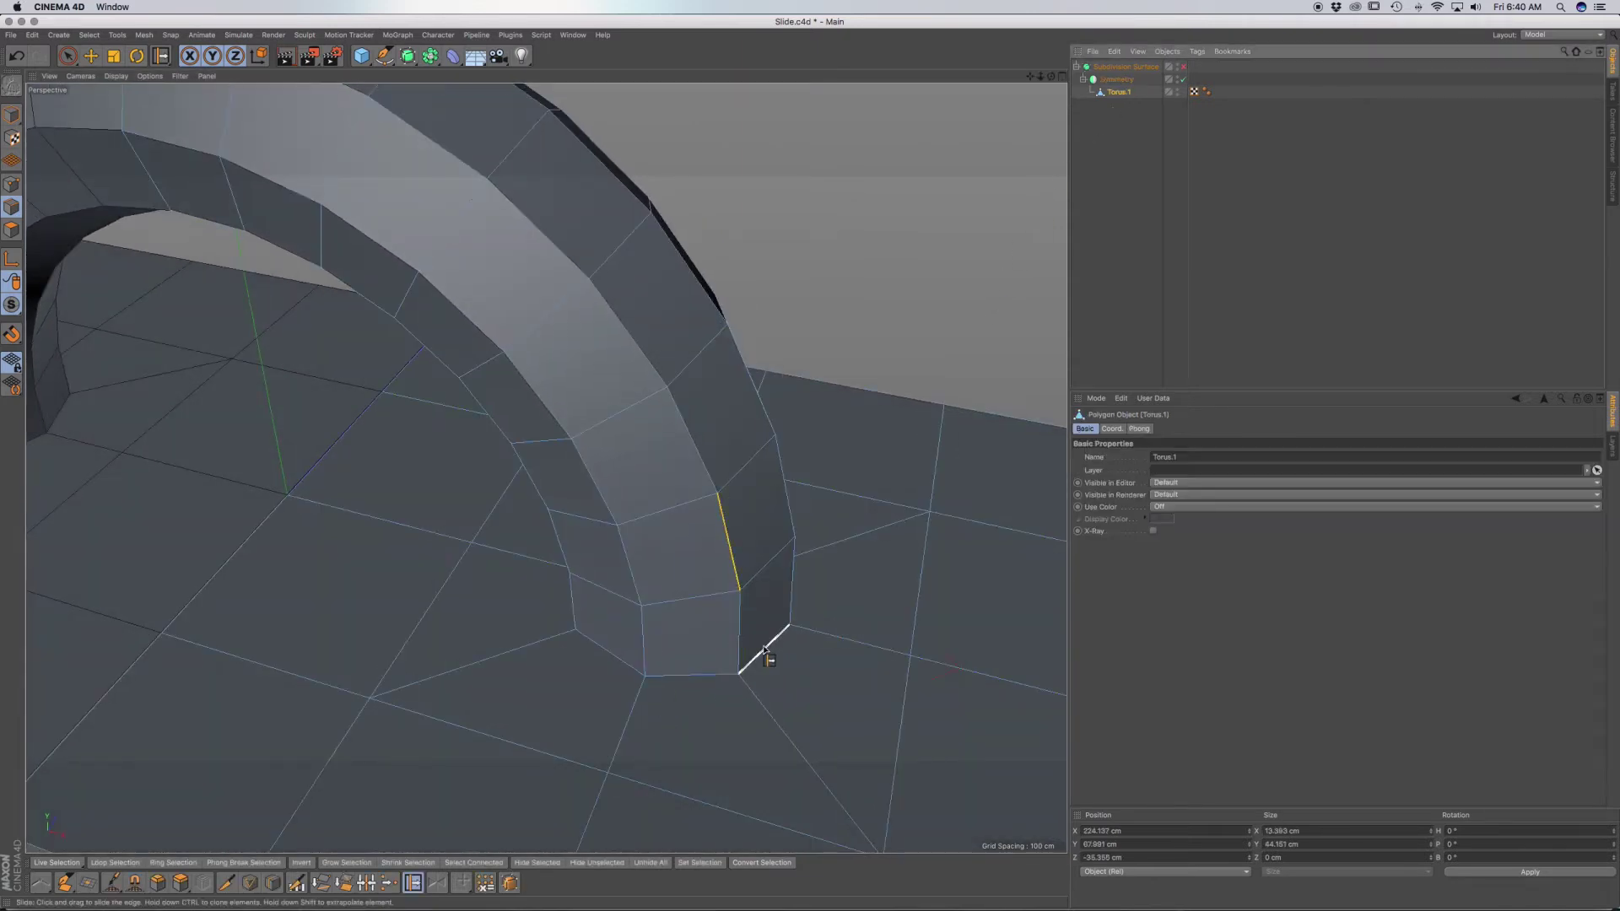
alt+drag(712, 690, 707, 675)
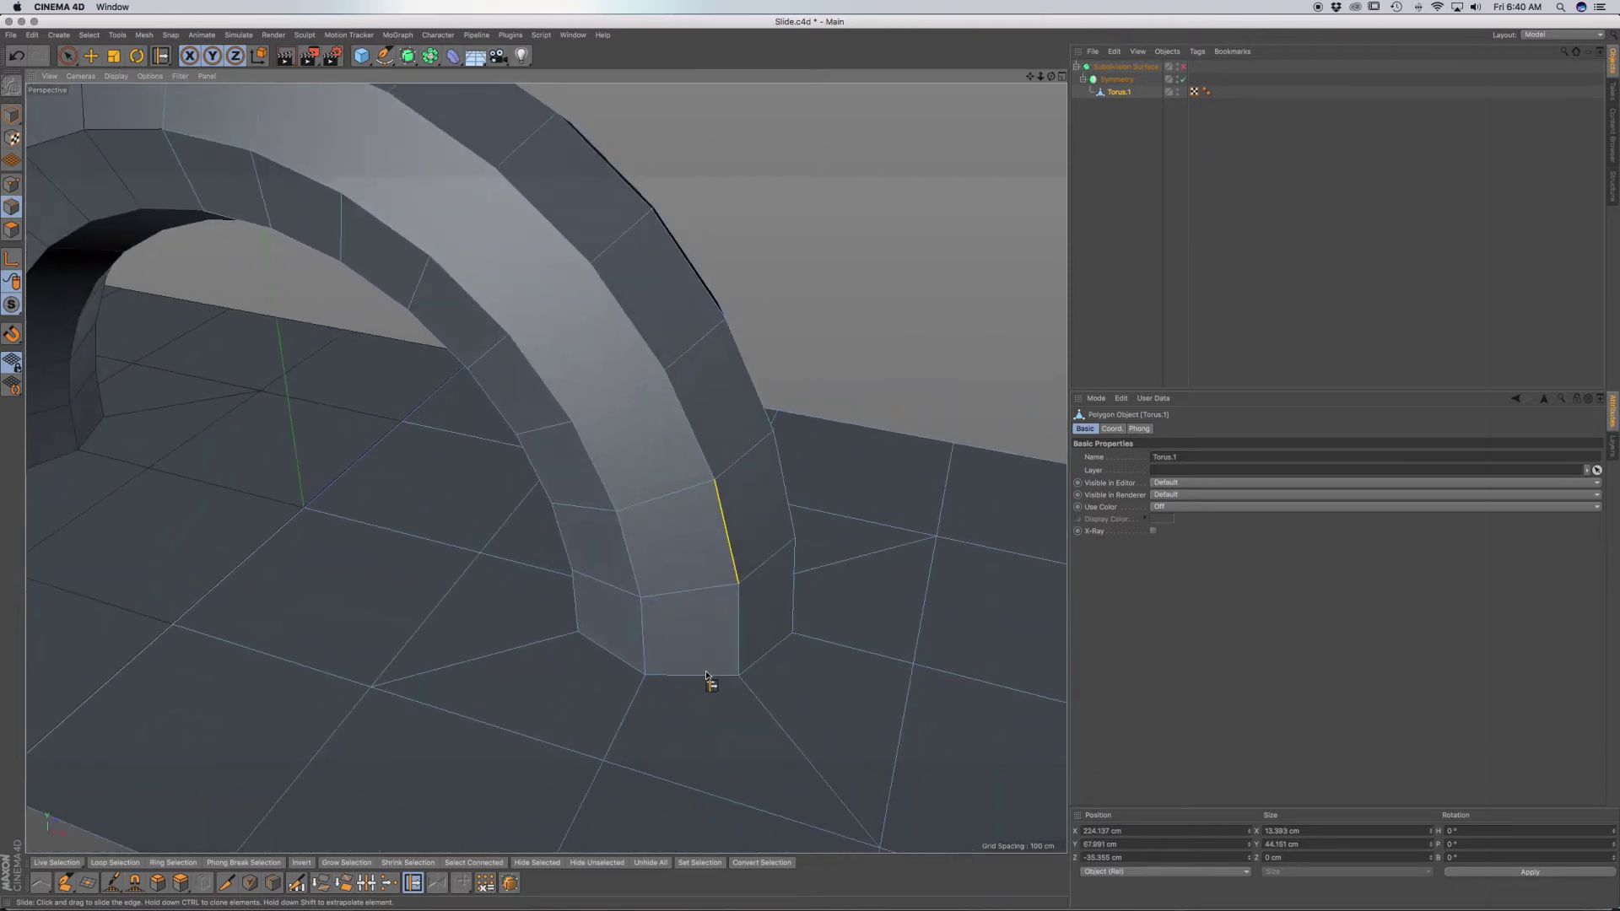
double_click(769, 655)
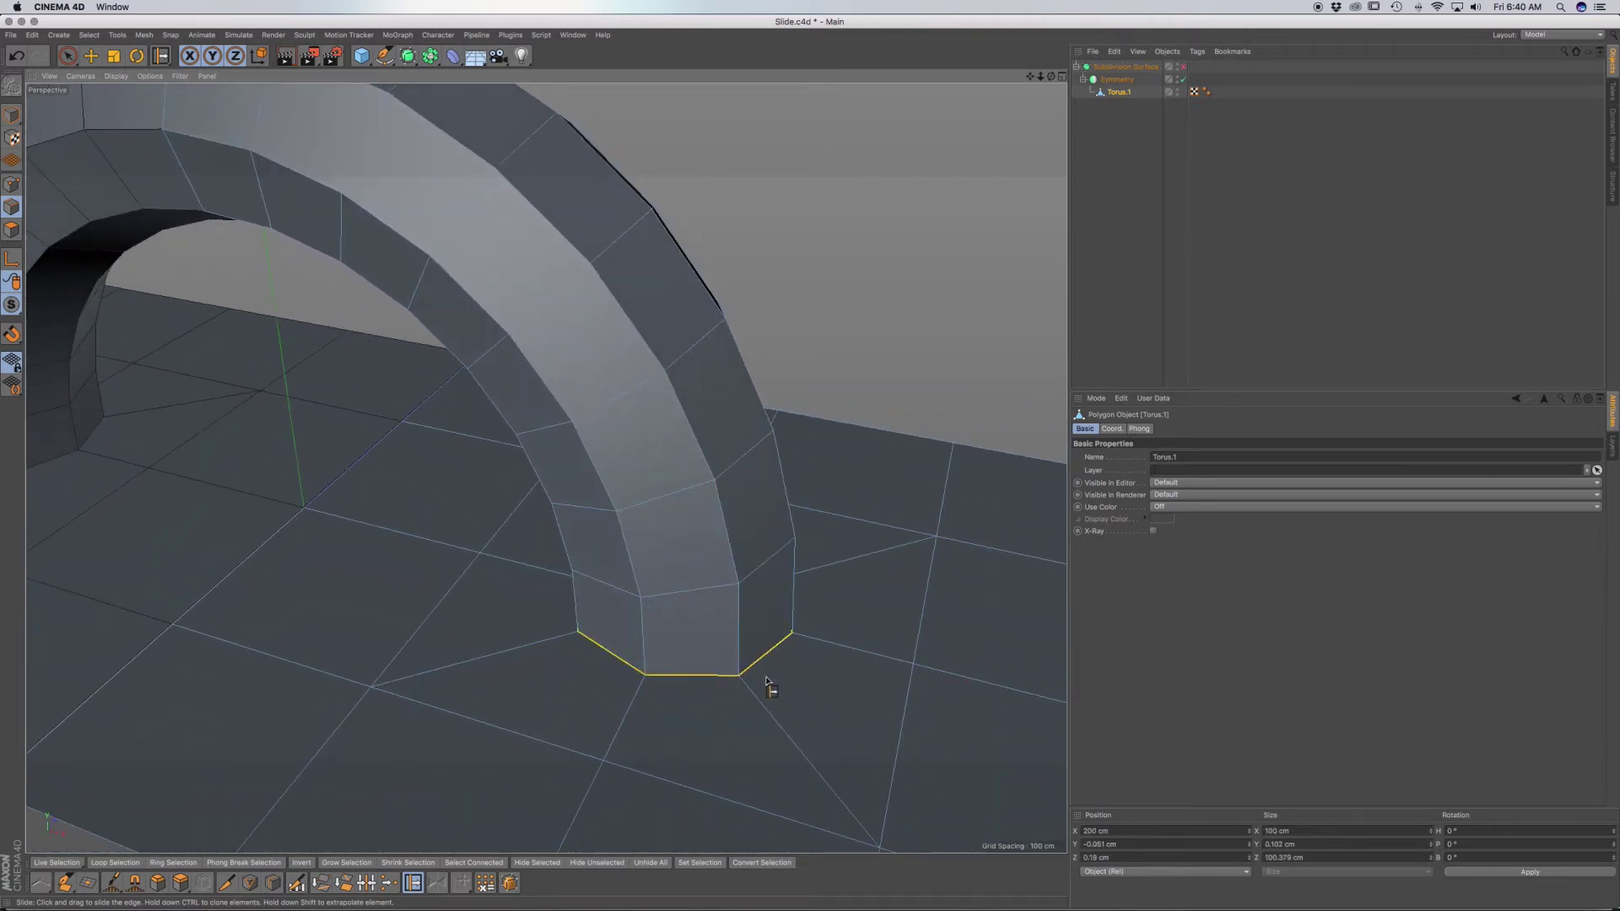
alt+drag(670, 698, 743, 652)
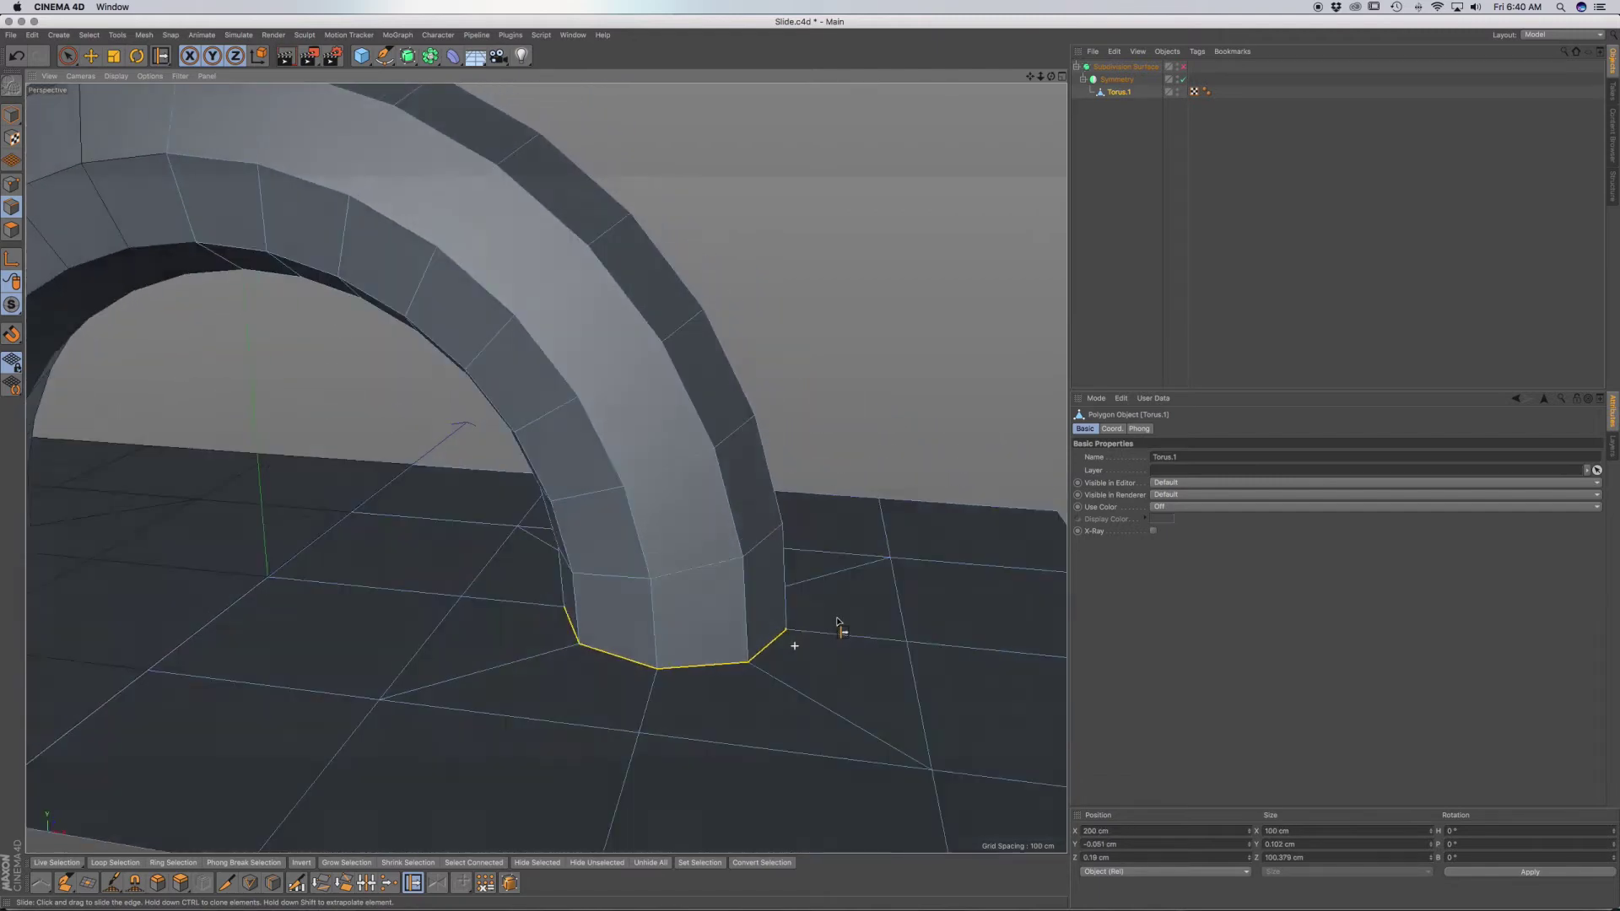
alt+drag(837, 621, 884, 625)
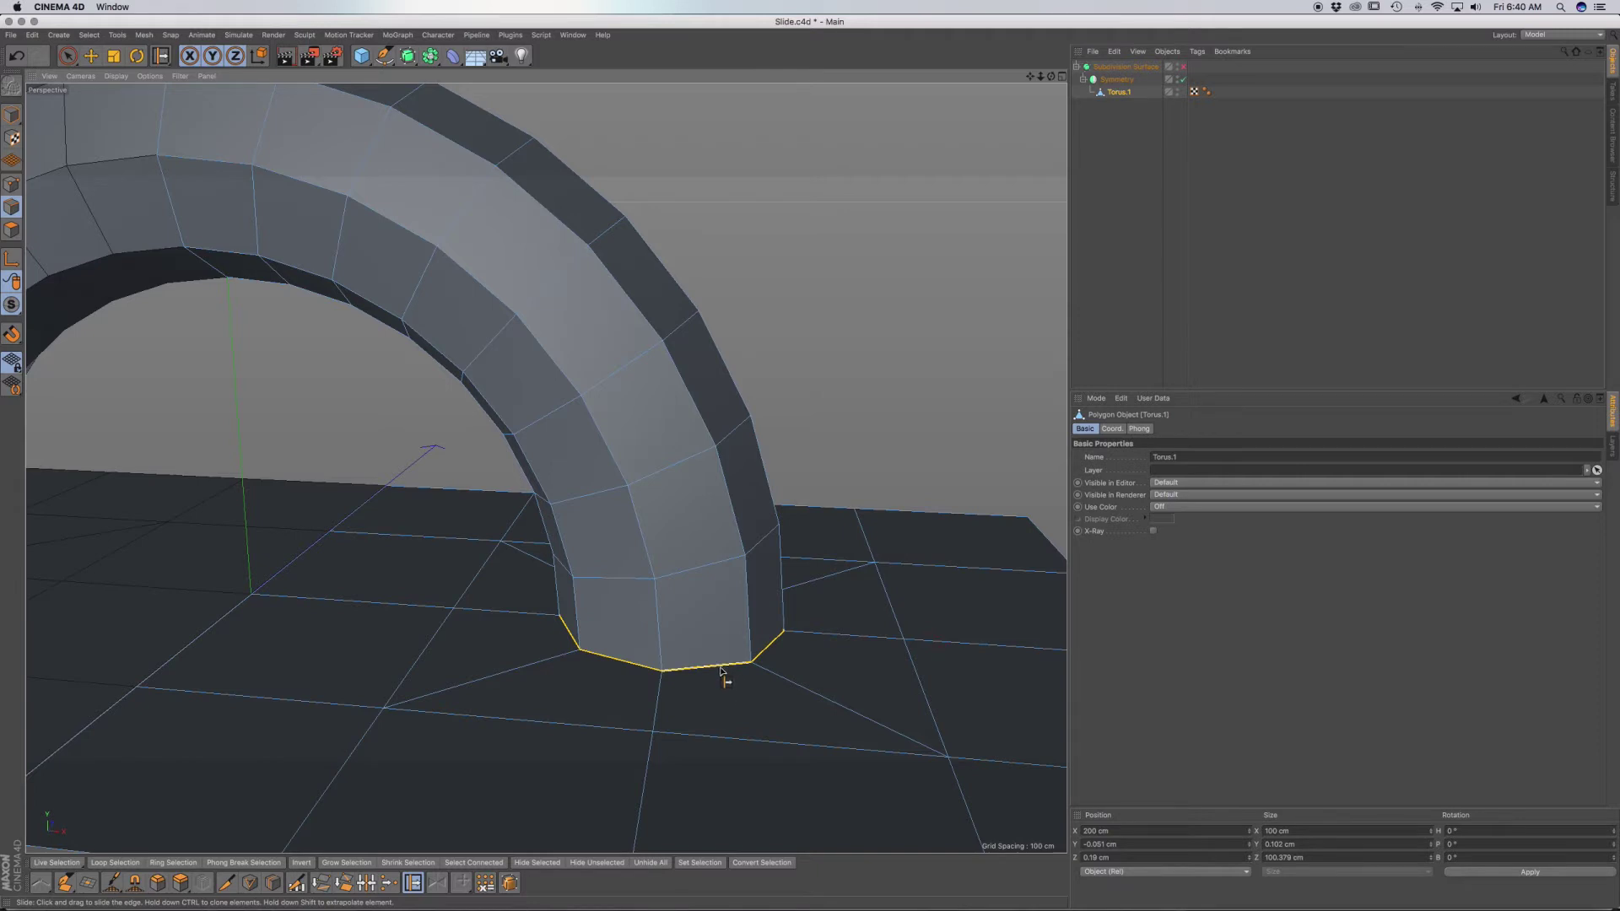
Try sliding the loop at the leg's foot and clone-sliding the loop one segment above it, undoing each attempt.
drag(721, 668, 722, 689)
key(ctrl+z)
click(685, 576)
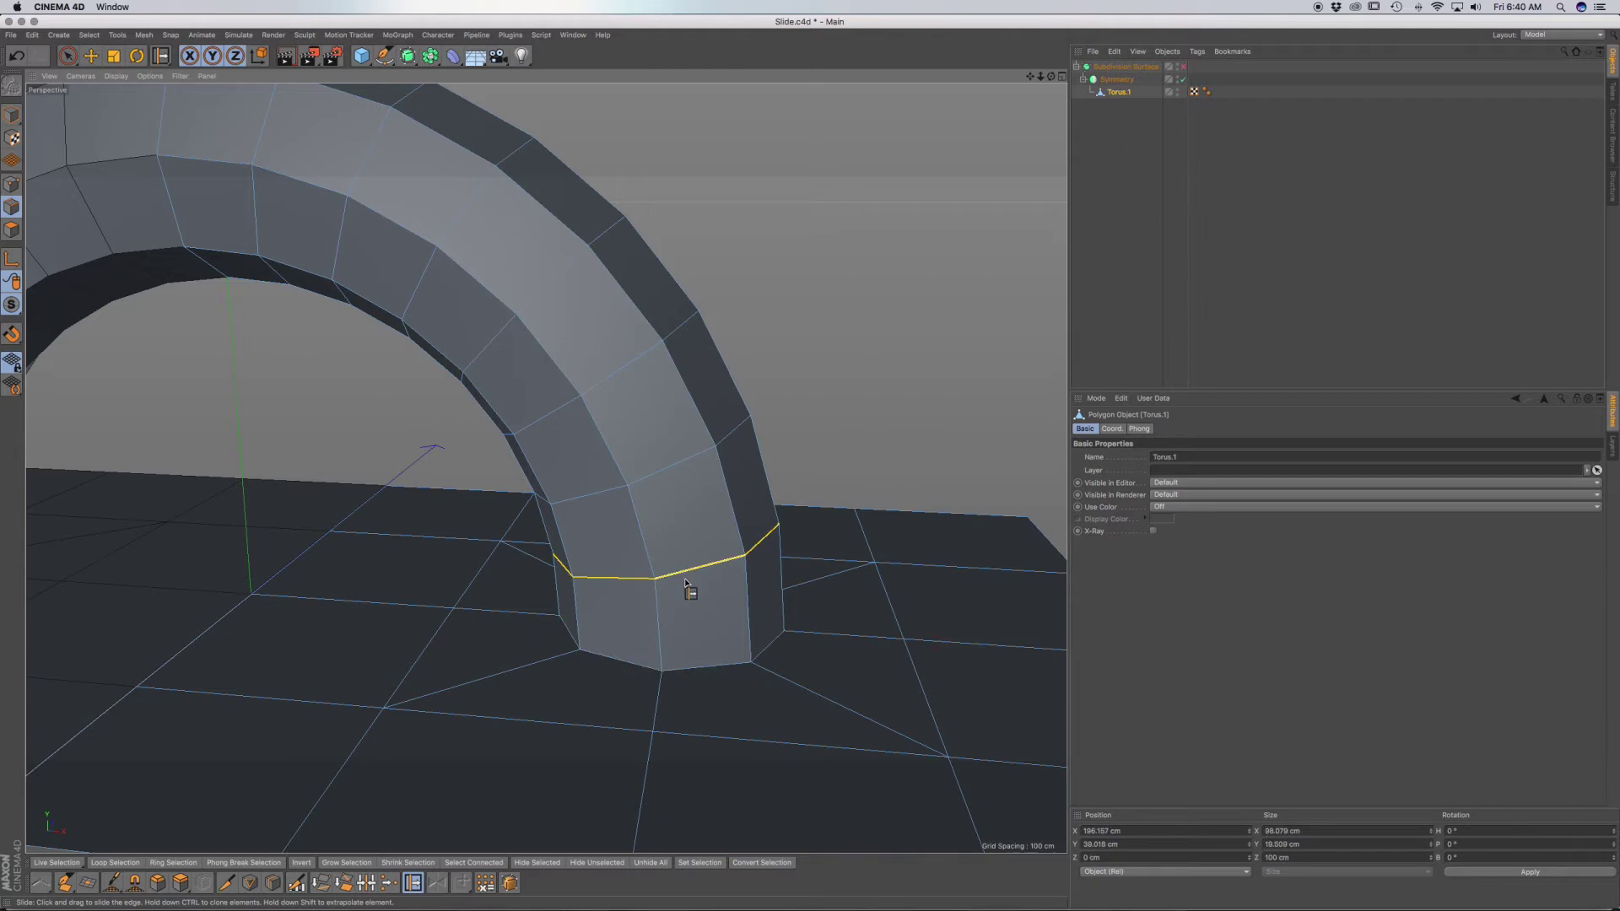
alt+drag(659, 594, 716, 590)
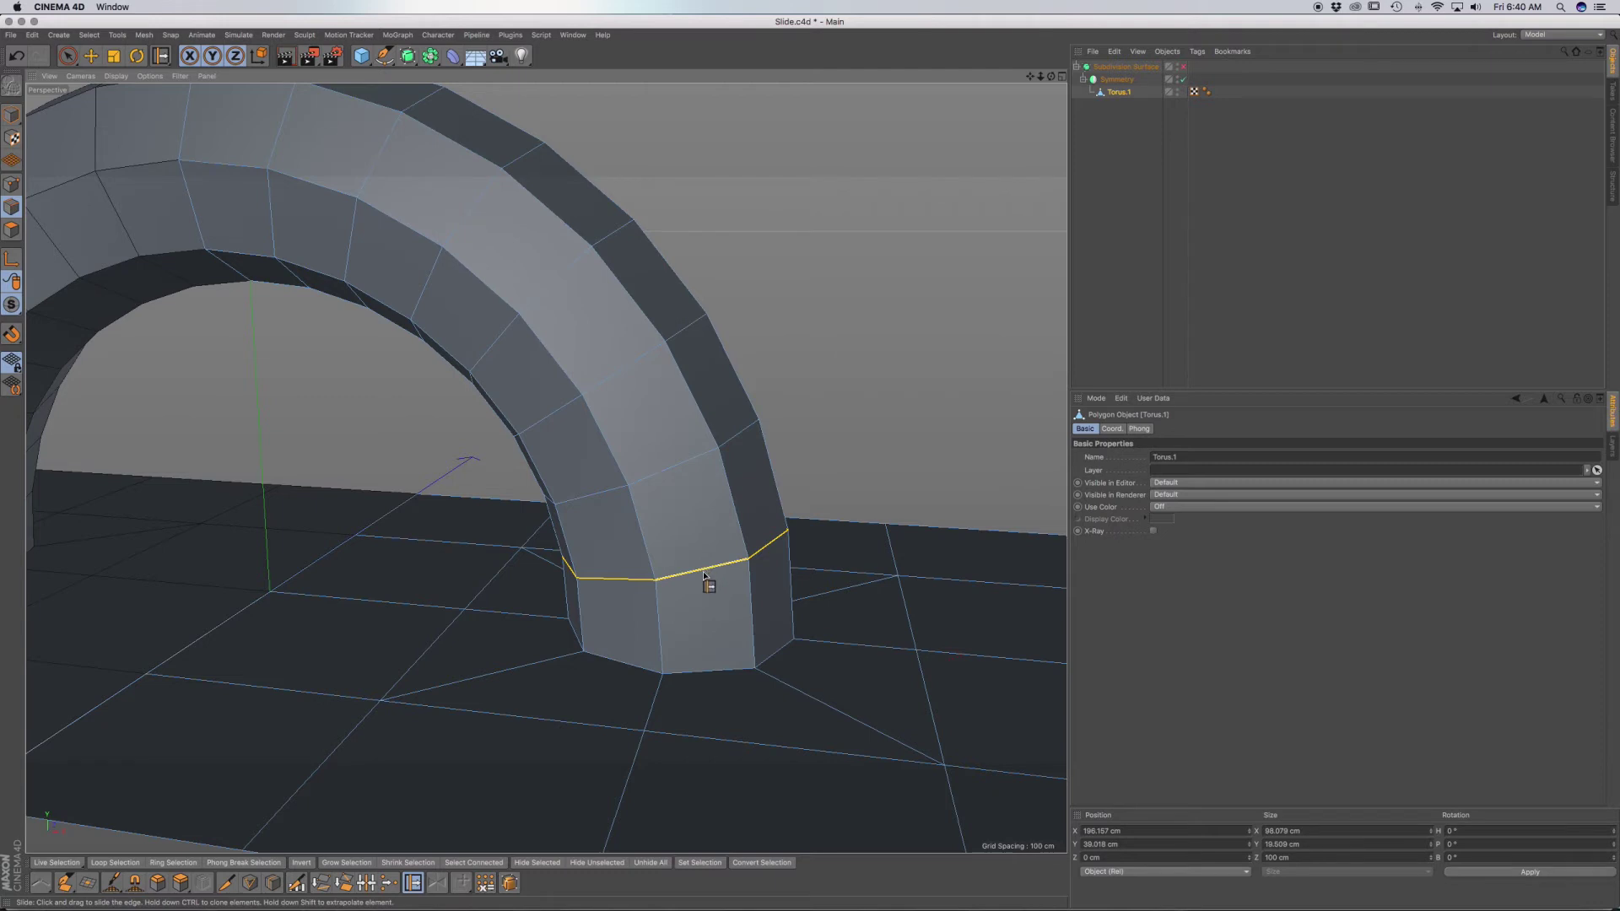
ctrl+drag(701, 574, 703, 602)
key(ctrl+z)
key(ctrl+z)
key(ctrl+z)
drag(696, 559, 697, 550)
key(super+z)
key(super+z)
Clone-slide the leg's base edge loop slightly up the leg and once more outward onto the base plane as supporting loops.
click(720, 671)
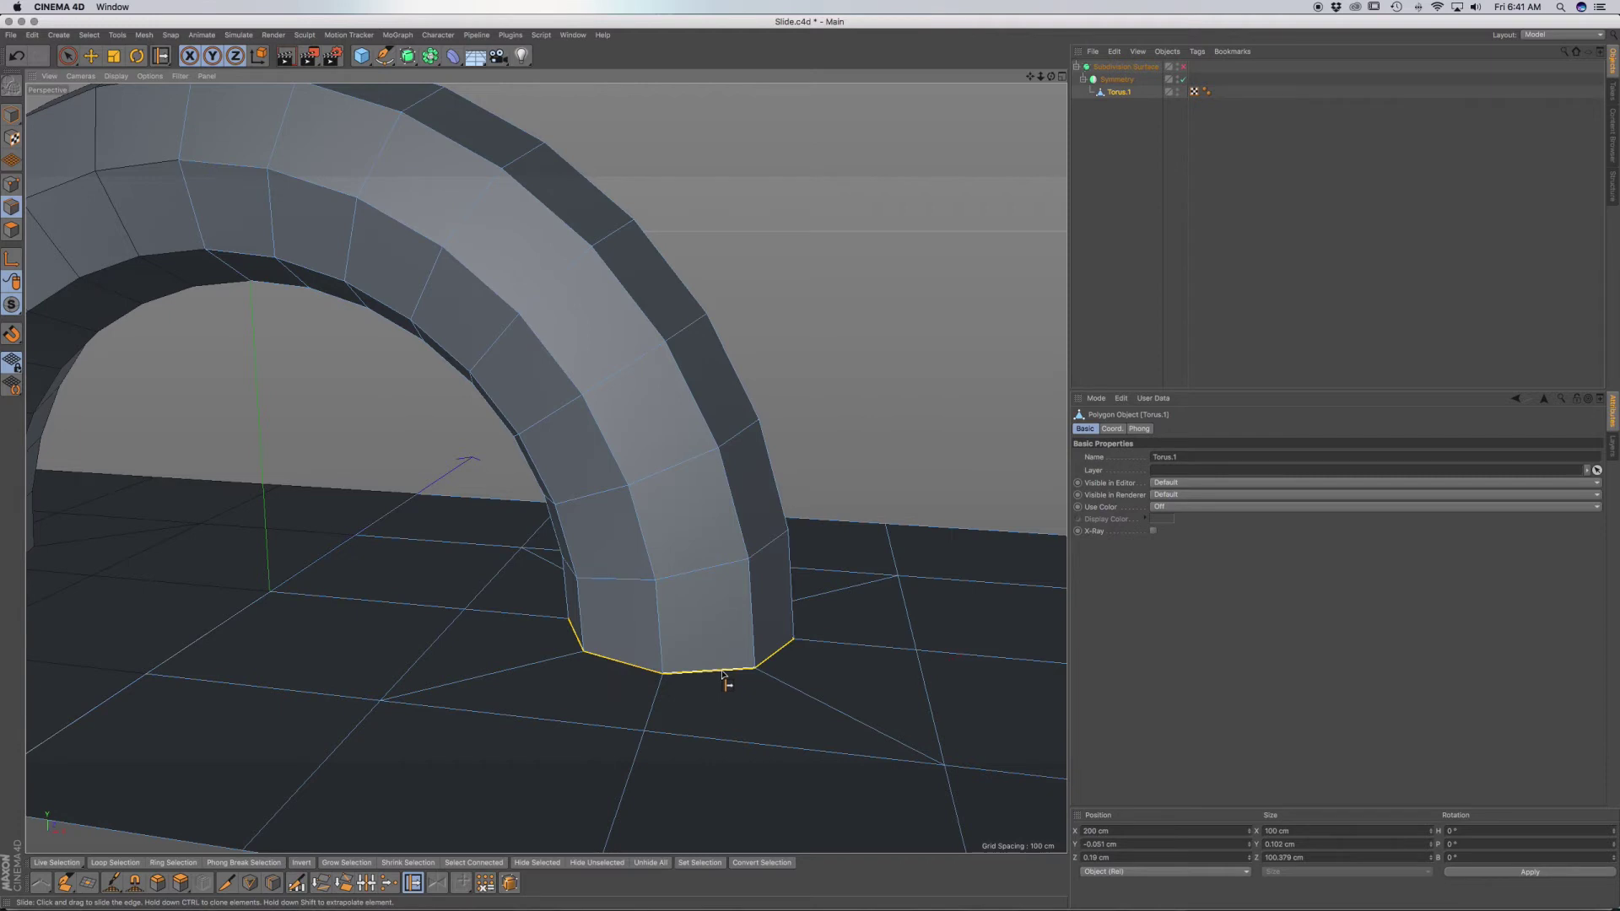
ctrl+drag(722, 674, 722, 666)
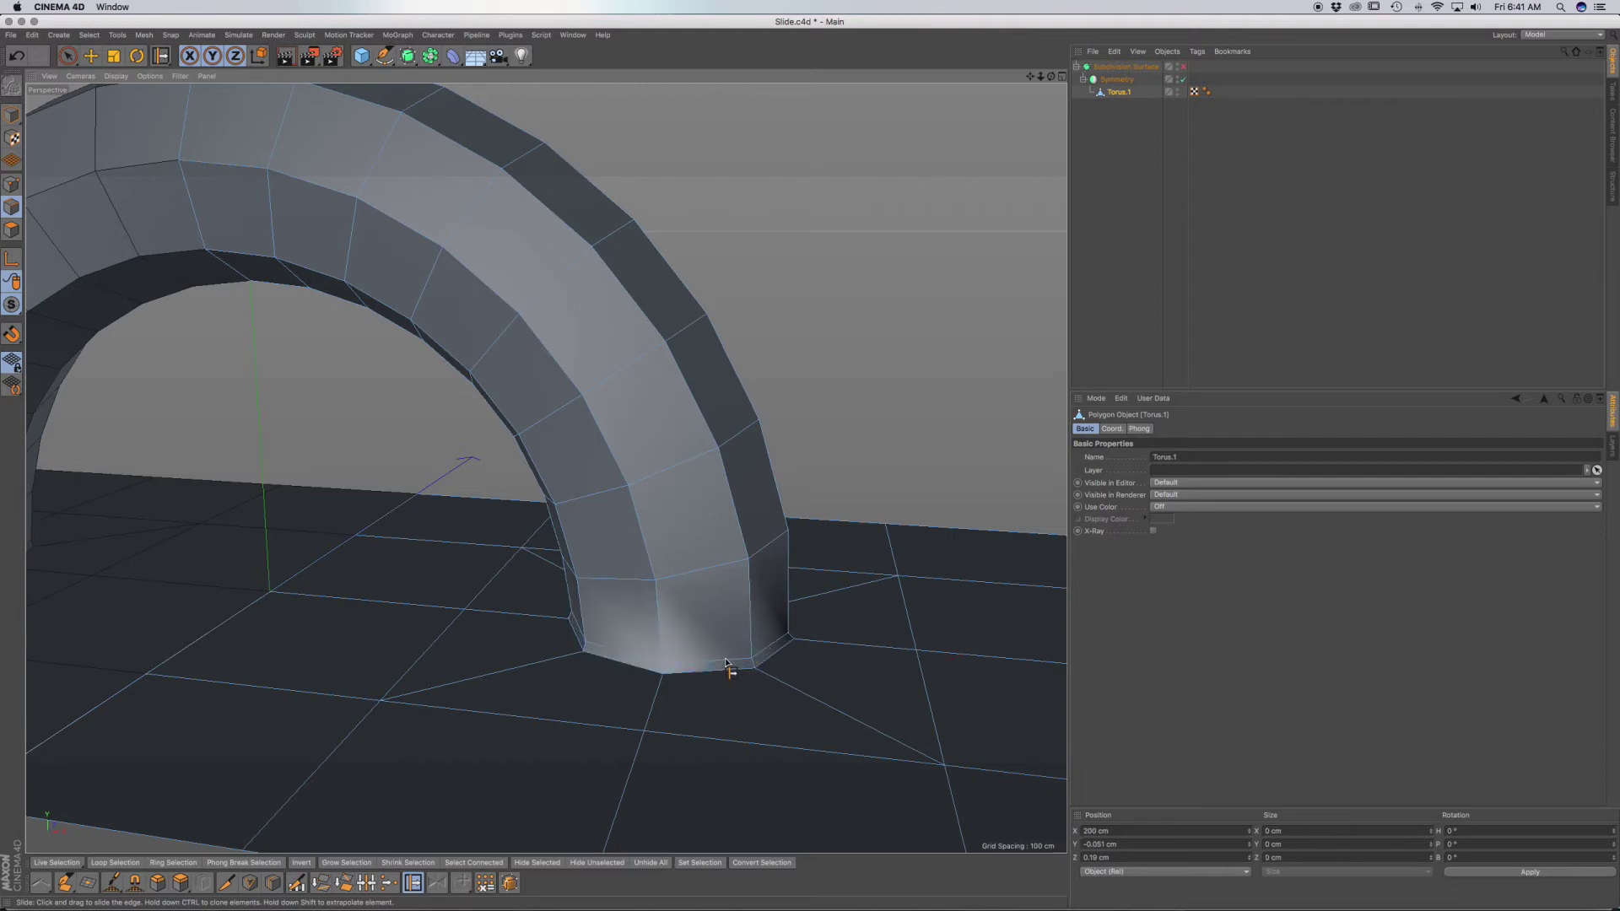
click(732, 664)
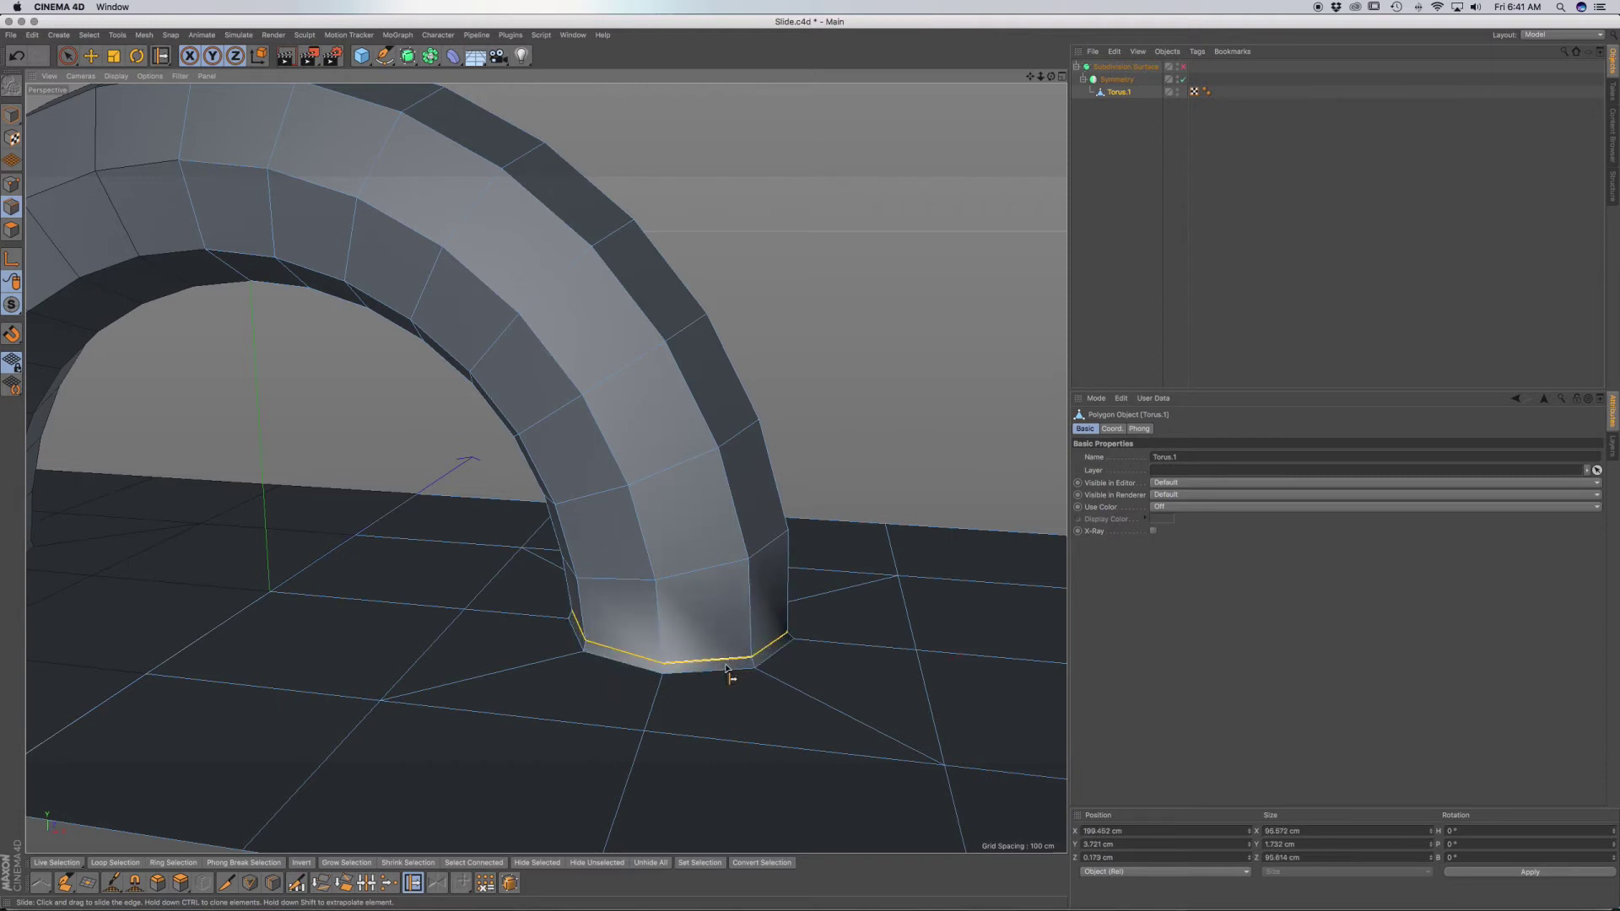
alt+drag(725, 671, 689, 714)
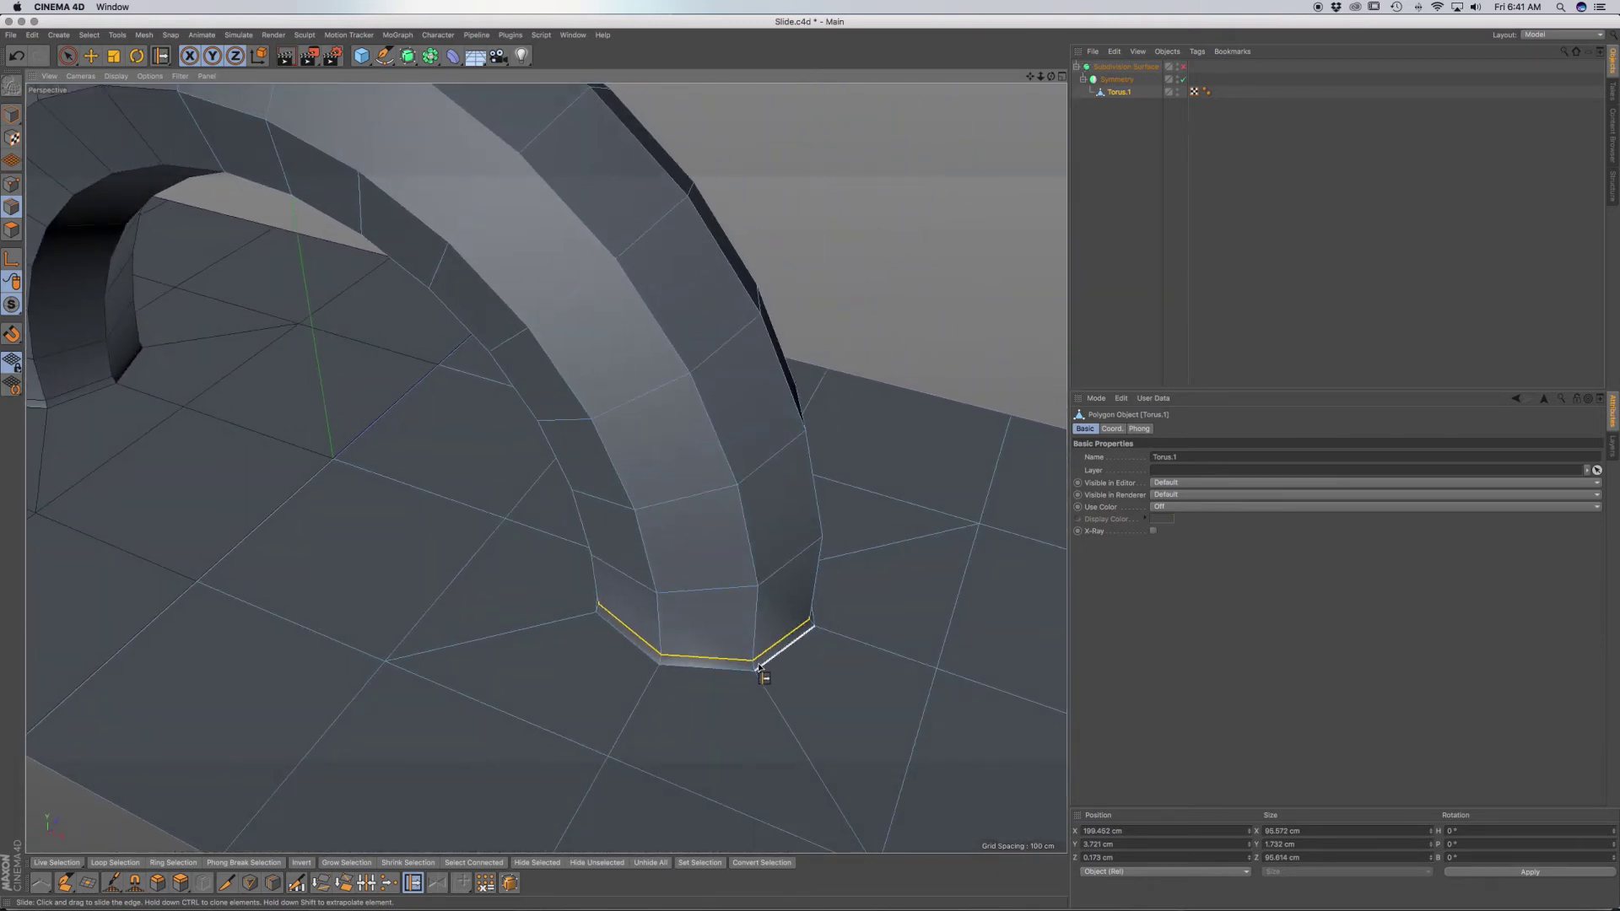
ctrl+drag(718, 672, 719, 685)
Enable the Subdivision Surface, inspect the smoothed foot of the arch while stepping back through the last edits, and disable the surface.
click(1184, 66)
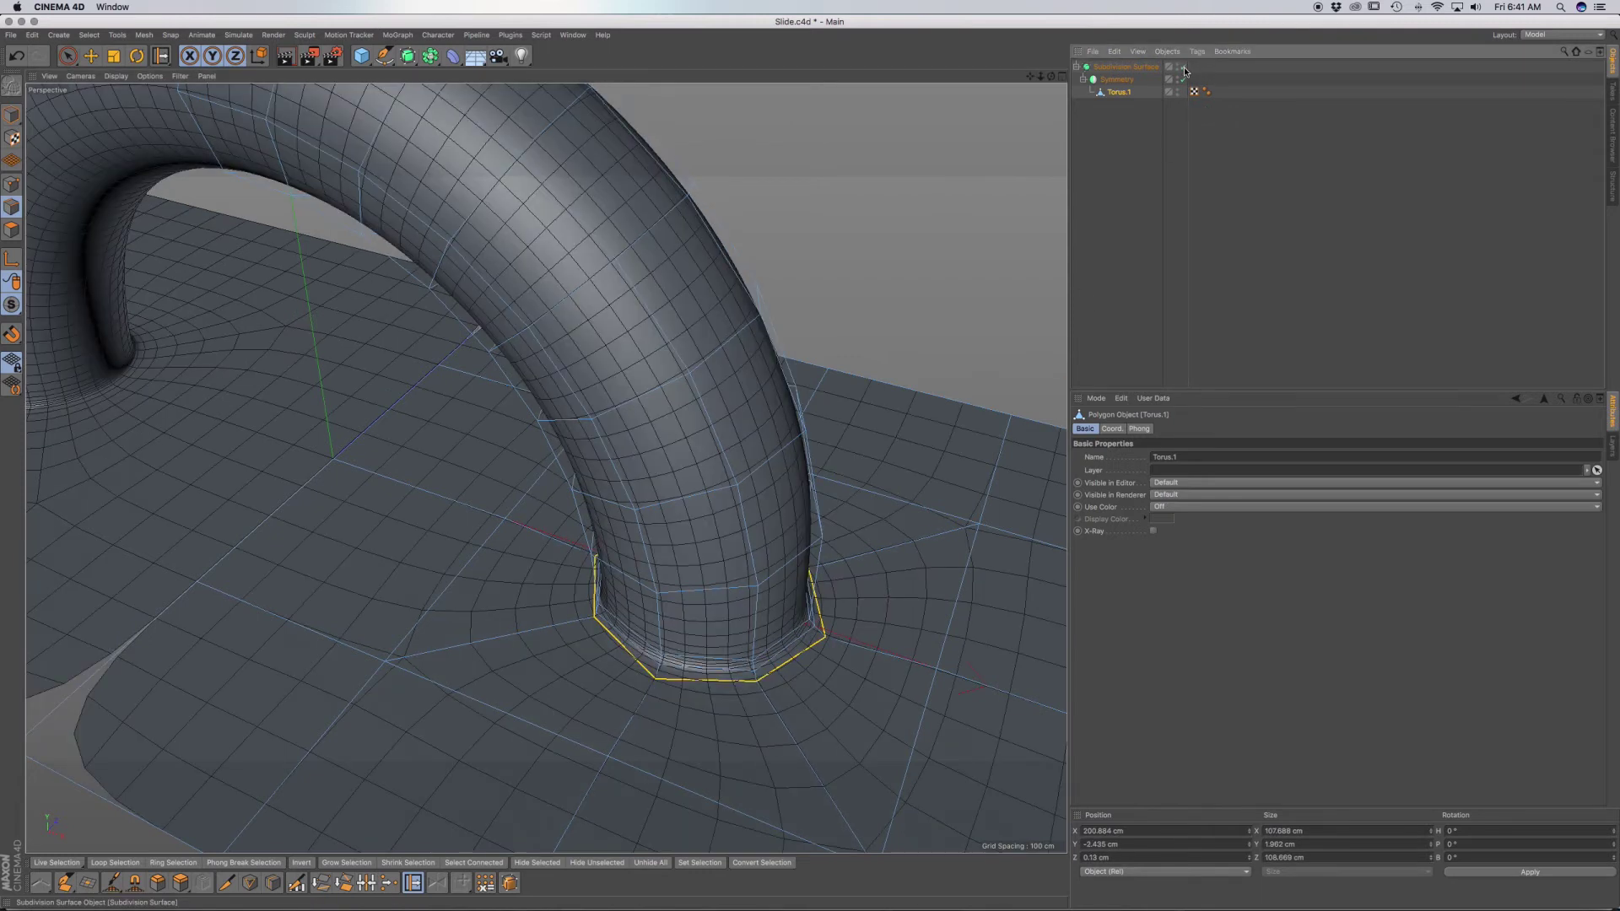
alt+drag(746, 713, 789, 646)
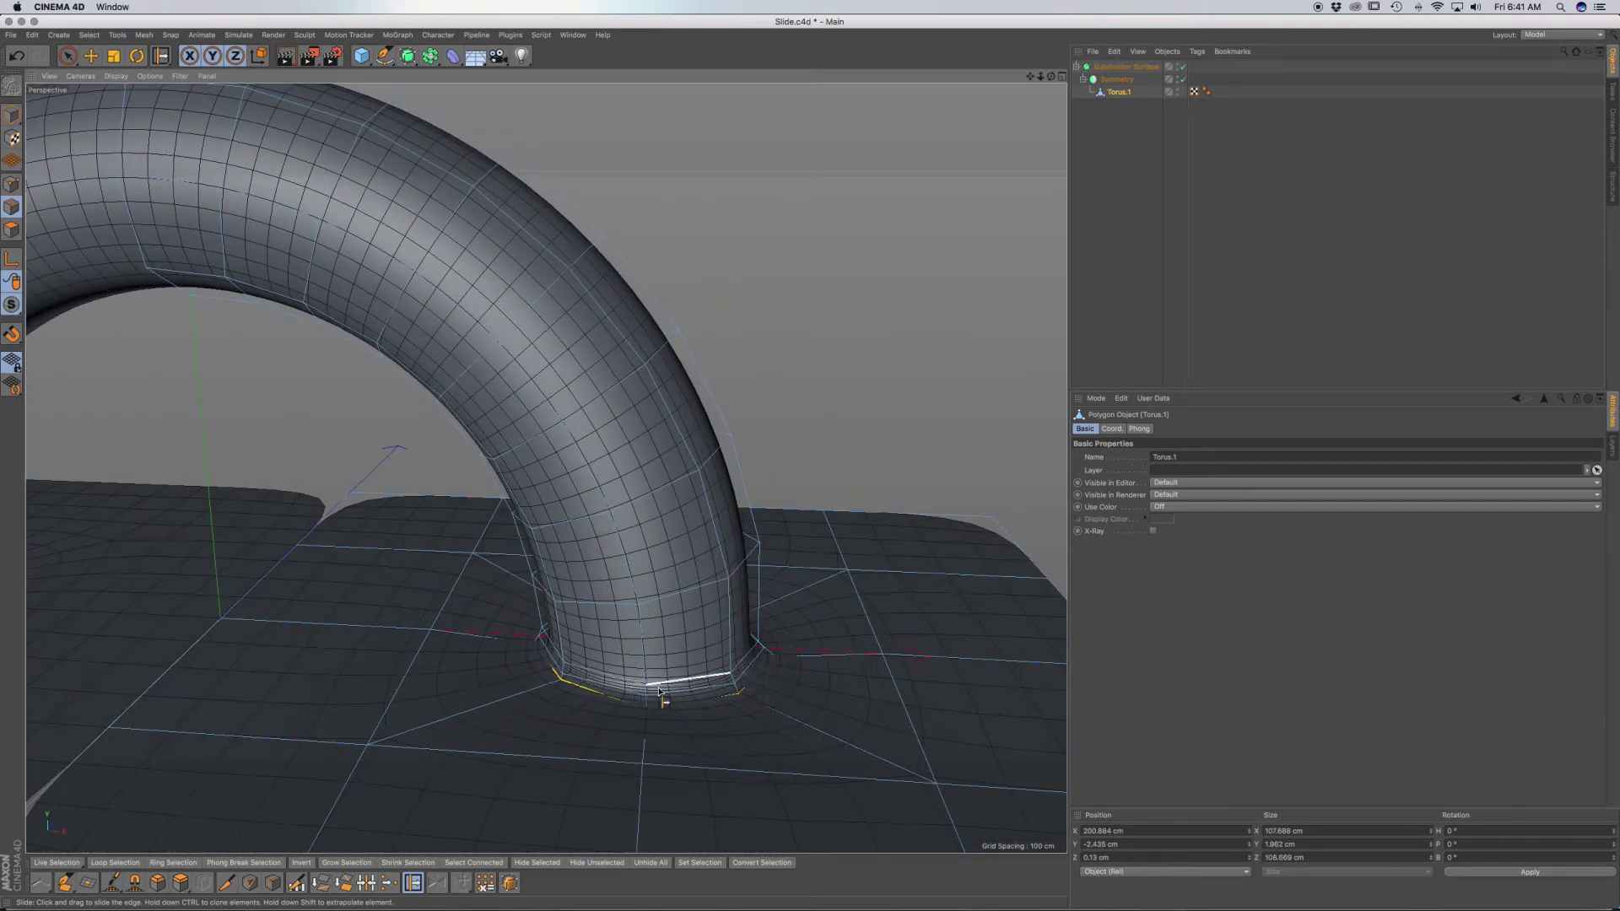
alt+drag(691, 694, 588, 695)
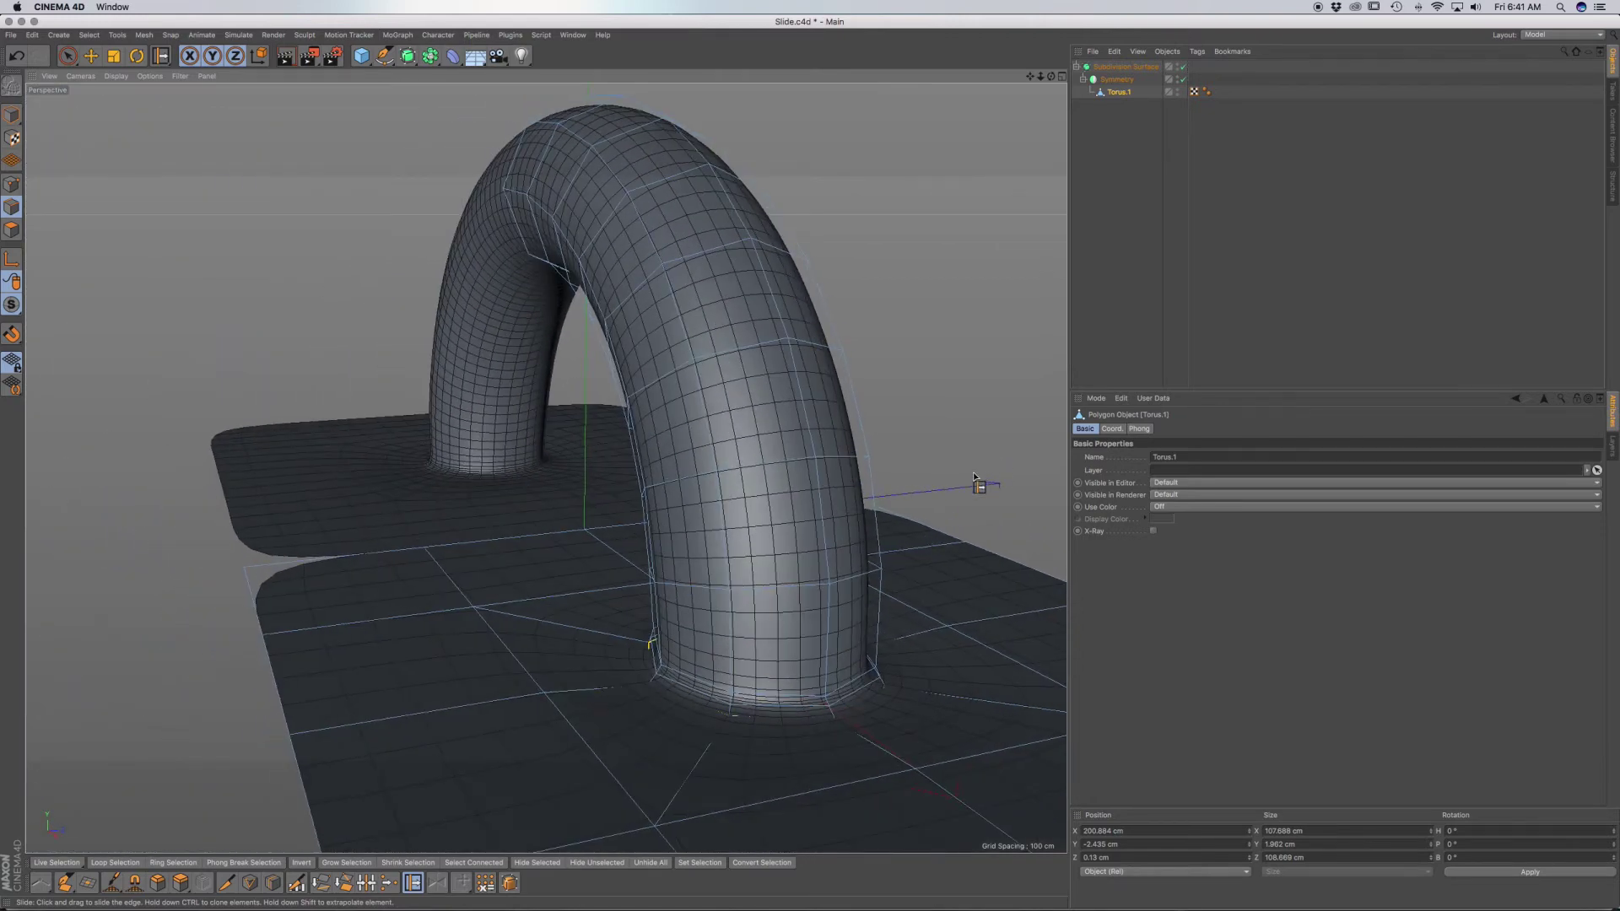
key(super+z)
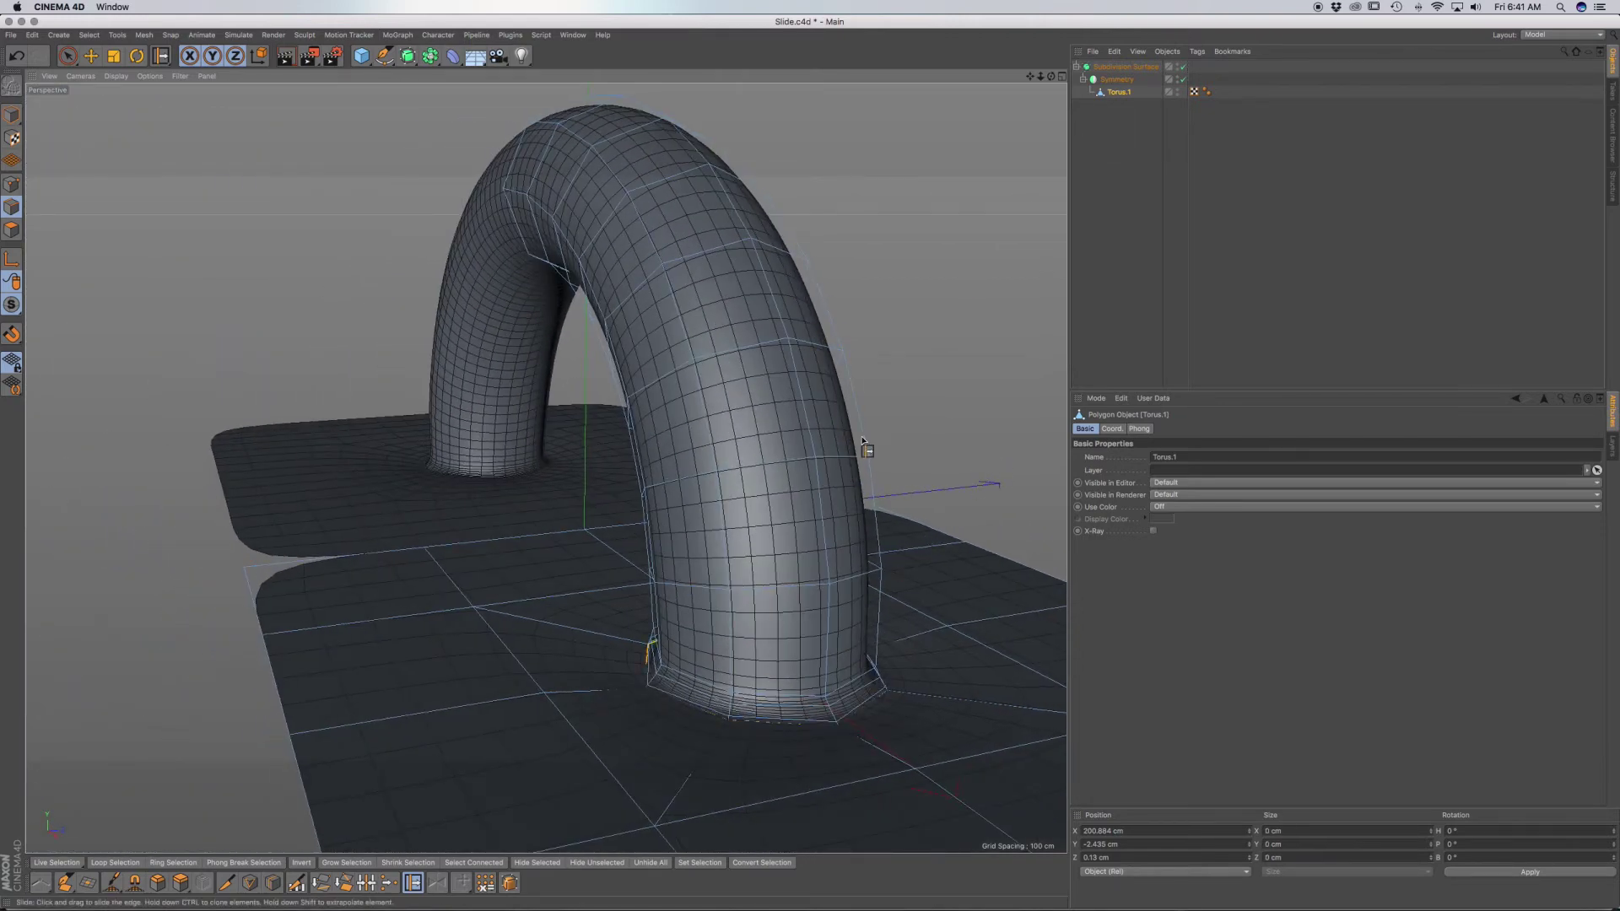
key(super+z)
alt+drag(735, 506, 865, 534)
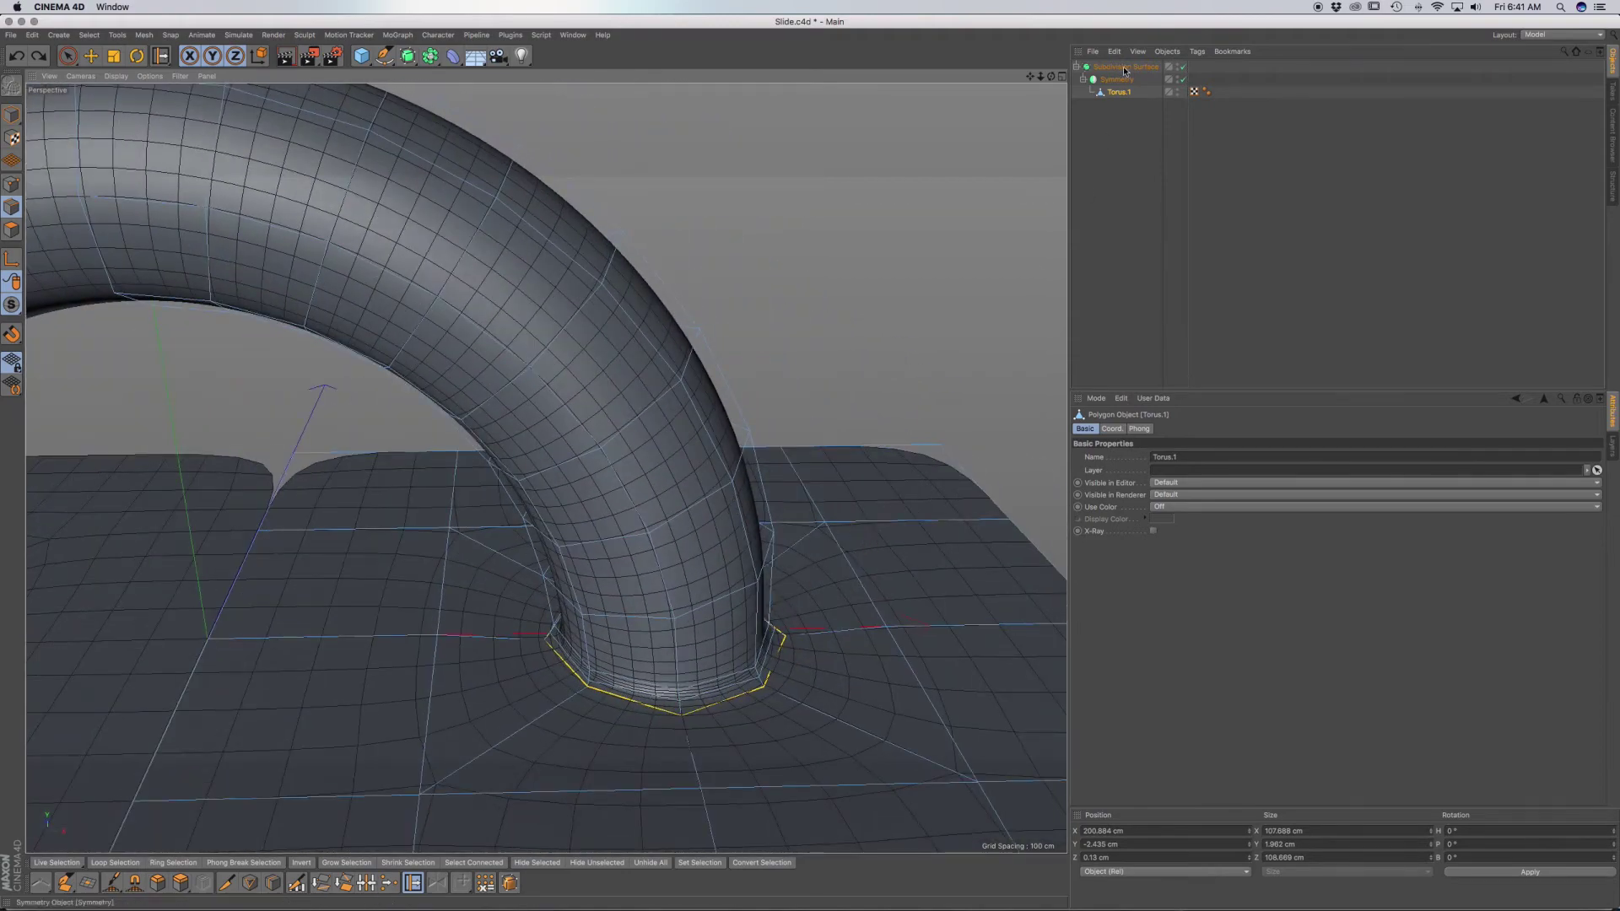
click(1184, 67)
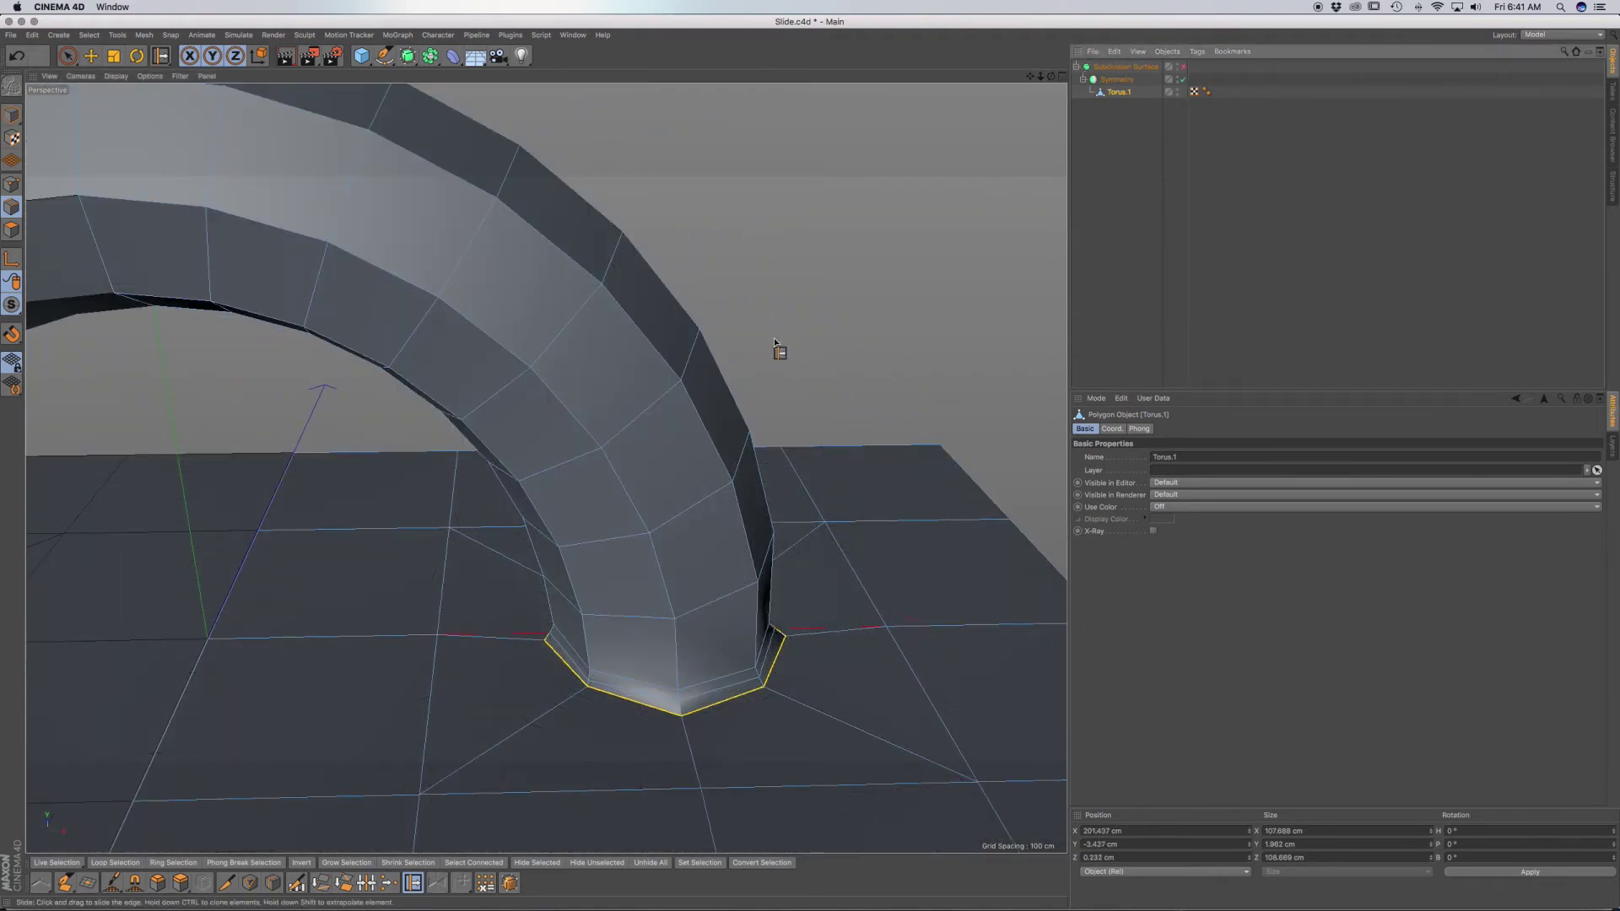
Select the edge loop partway up the leg, clone it with Edge Slide, and push the clone outward to form a raised ledge.
alt+drag(773, 338, 638, 390)
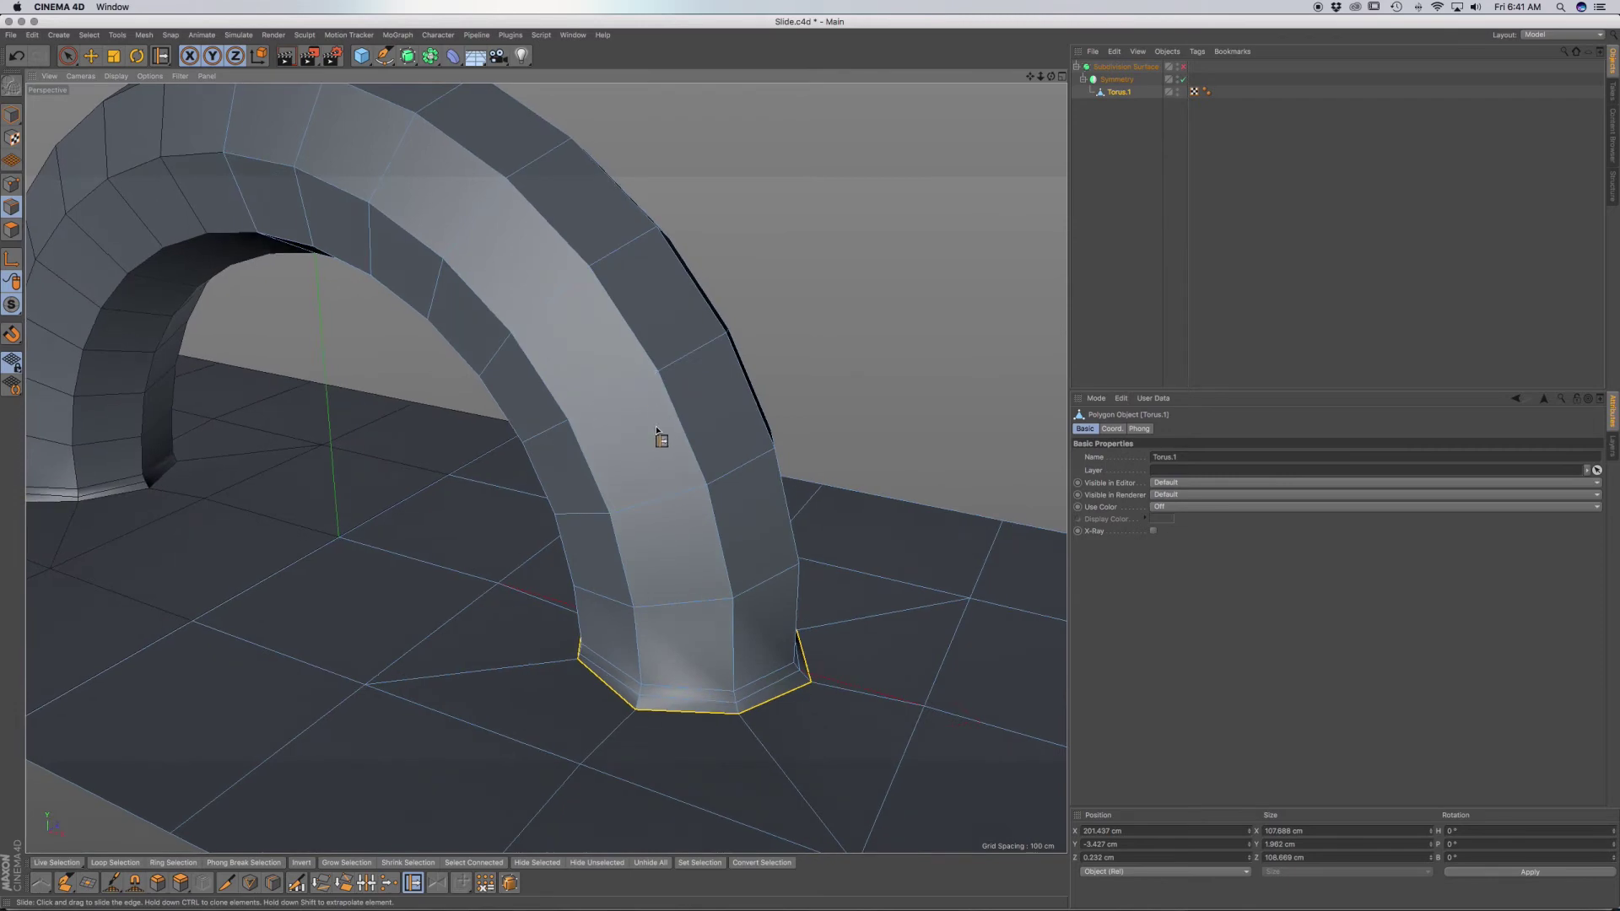
alt+right_drag(656, 430, 686, 451)
click(627, 389)
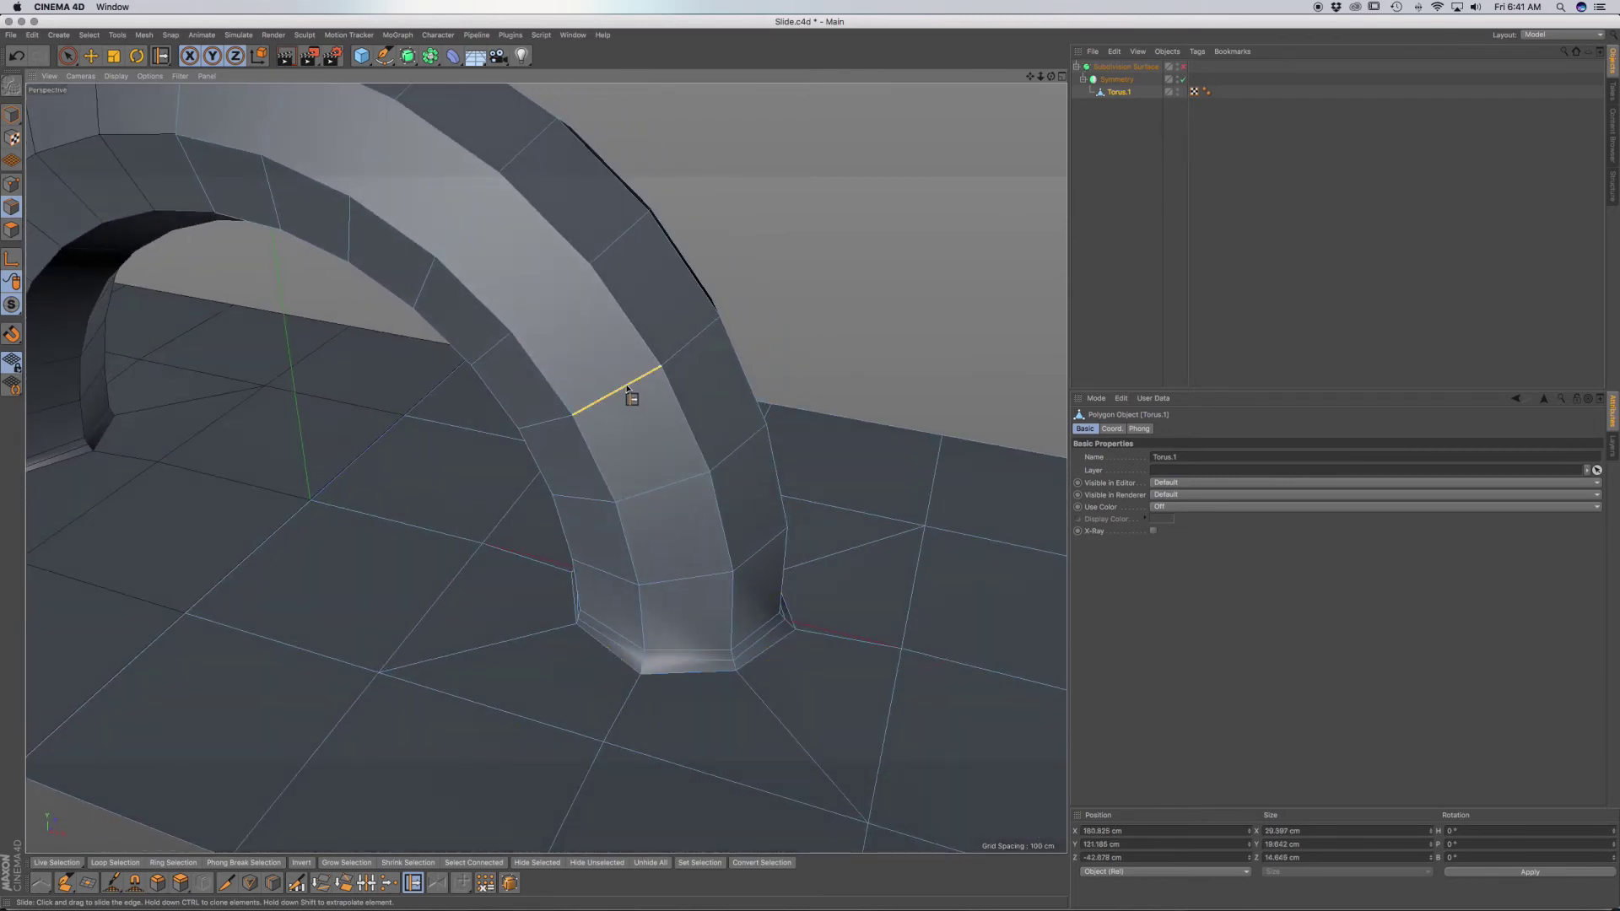
double_click(681, 350)
alt+drag(622, 445, 676, 384)
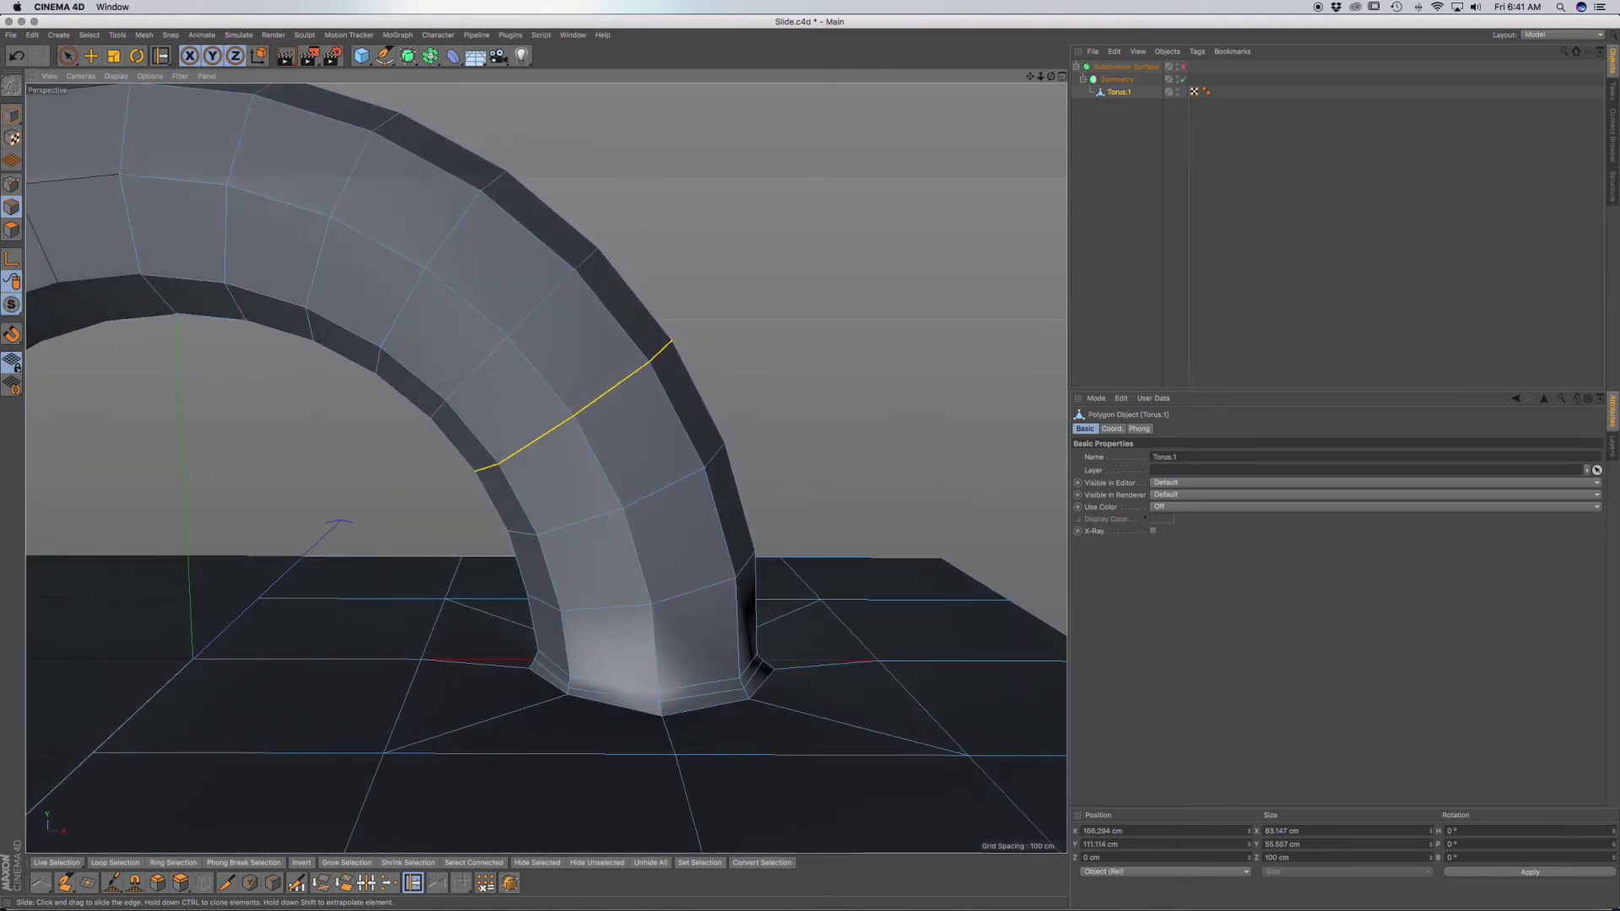
ctrl+drag(621, 421, 619, 420)
drag(649, 355, 682, 323)
alt+drag(611, 455, 518, 515)
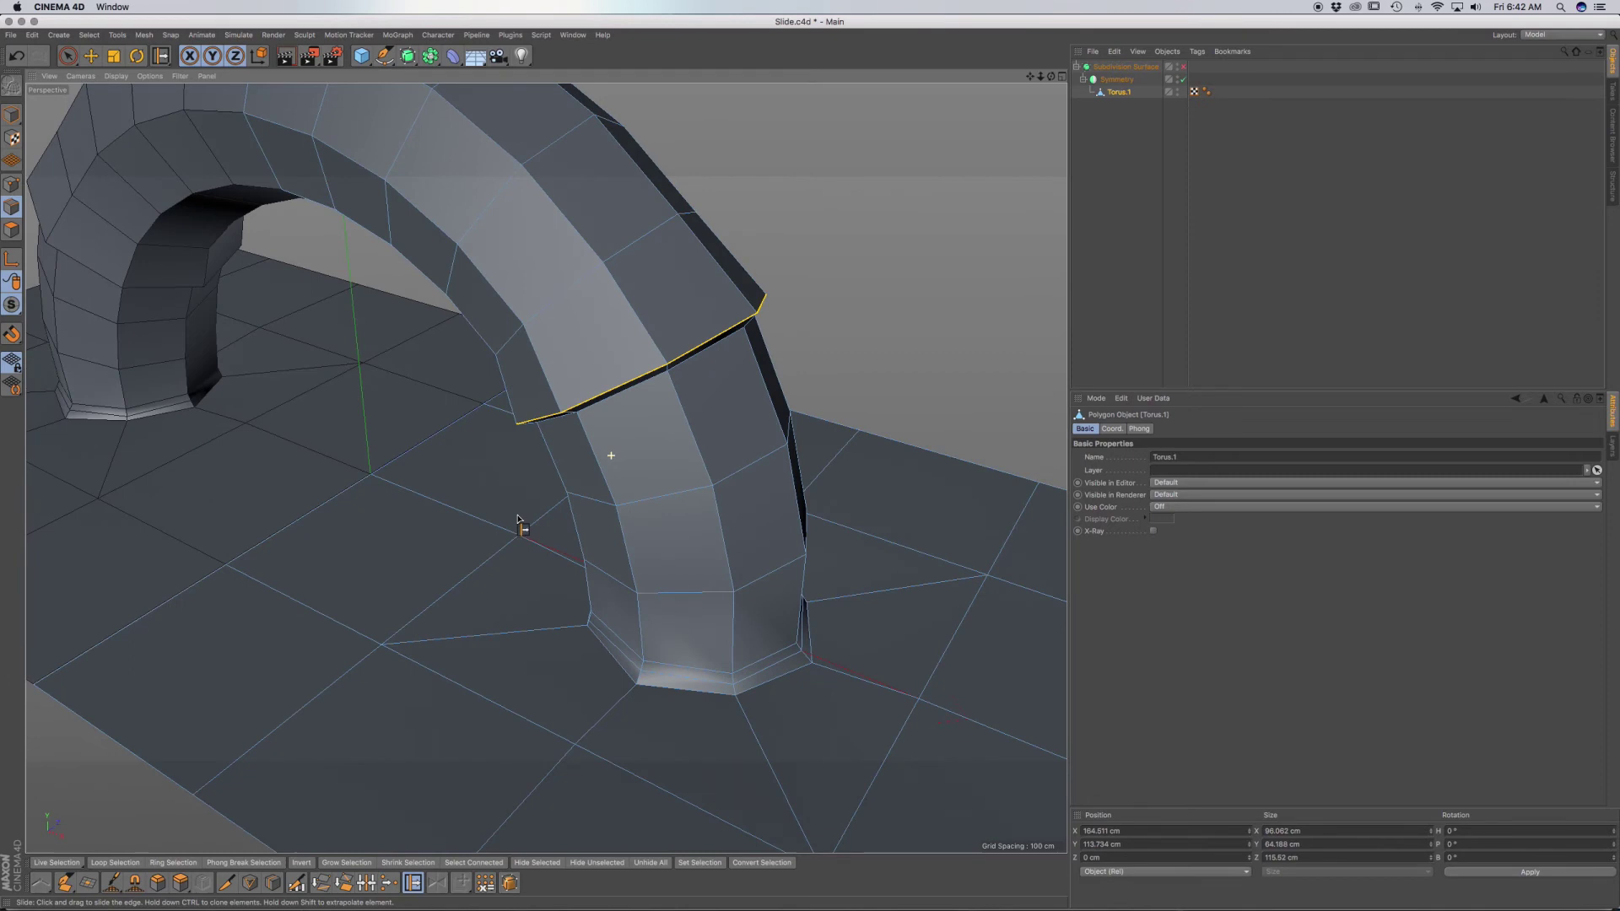
Try cloning the next edge loop above the ledge and extrapolating it outward and back, and undo the change.
double_click(578, 285)
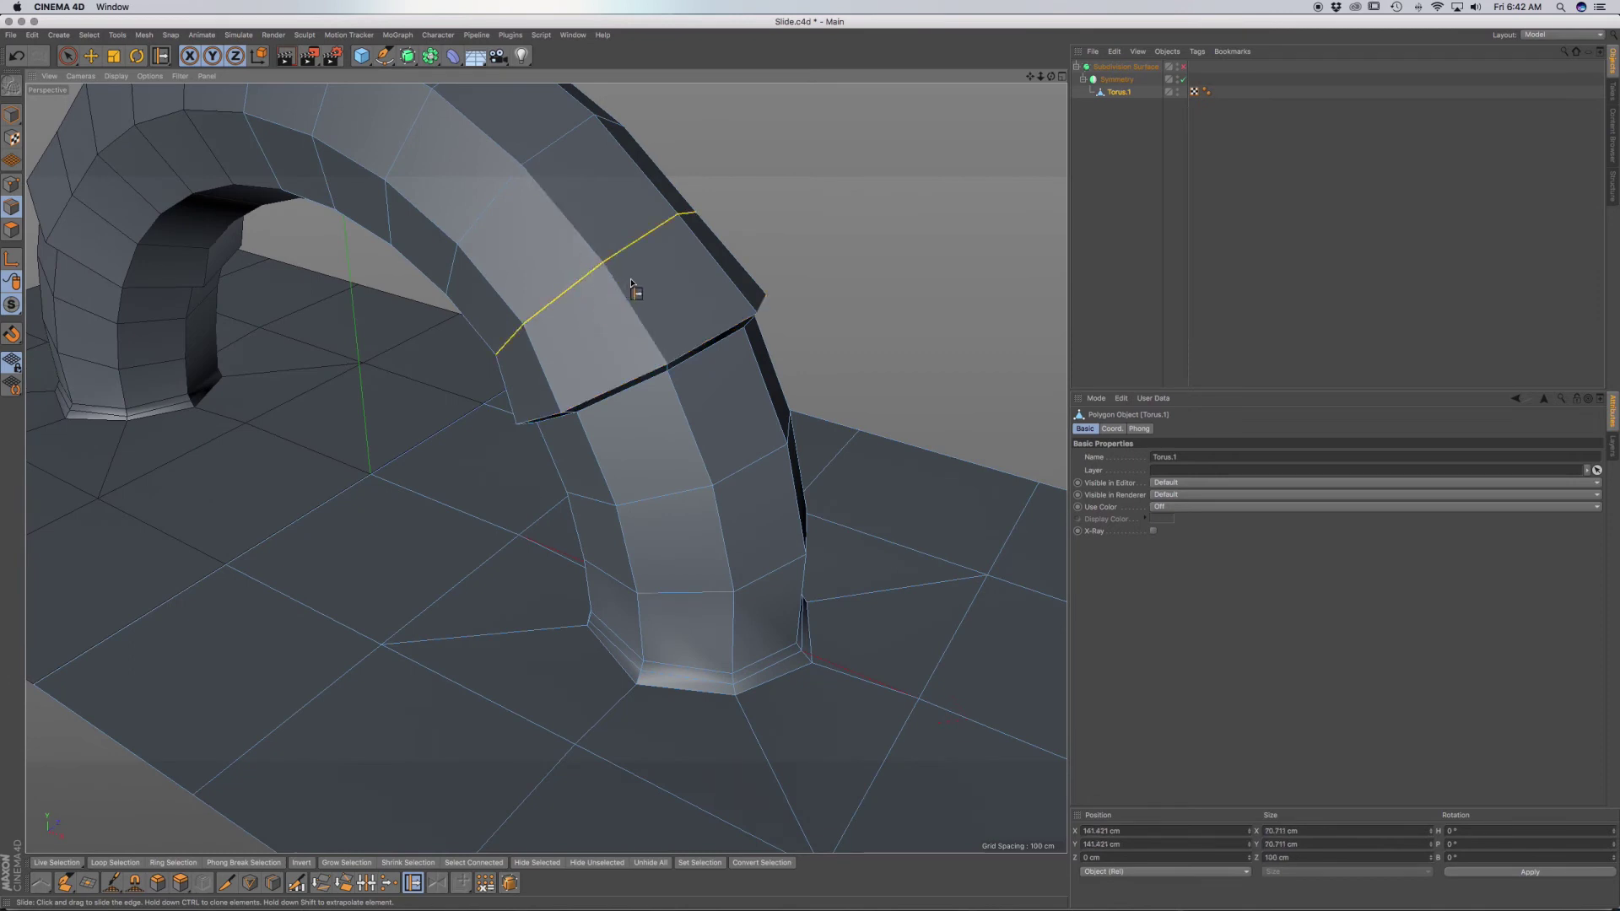
mouse_move(631, 280)
alt+mouse_down()
mouse_move(665, 275)
mouse_move(645, 279)
alt+mouse_up()
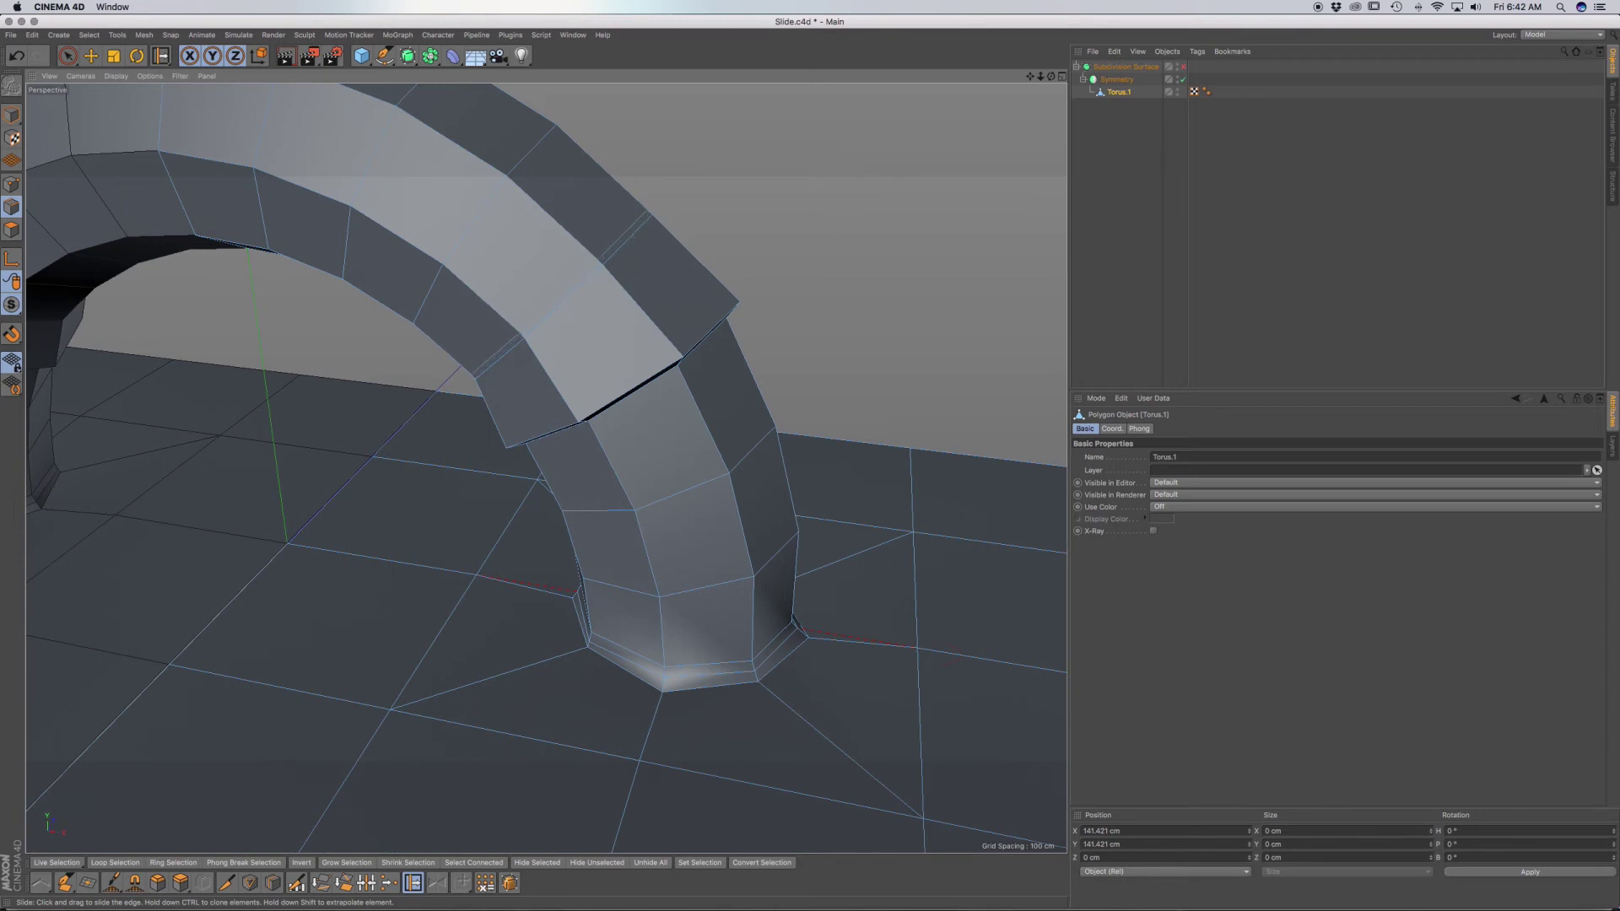
shift+drag(644, 278, 660, 264)
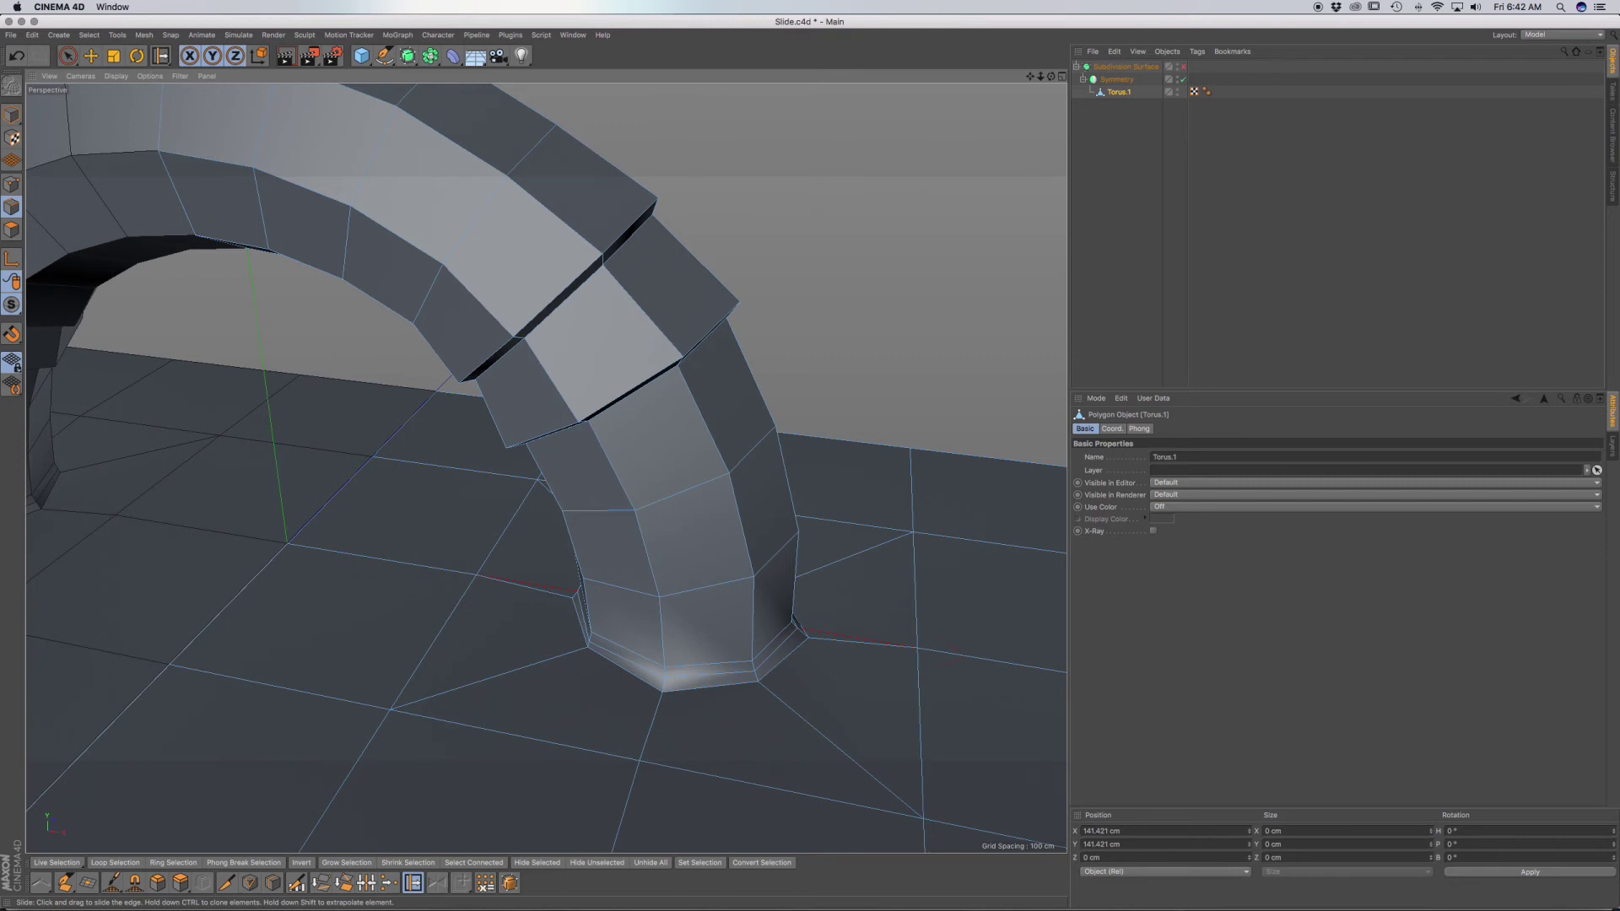
shift+drag(660, 263, 643, 280)
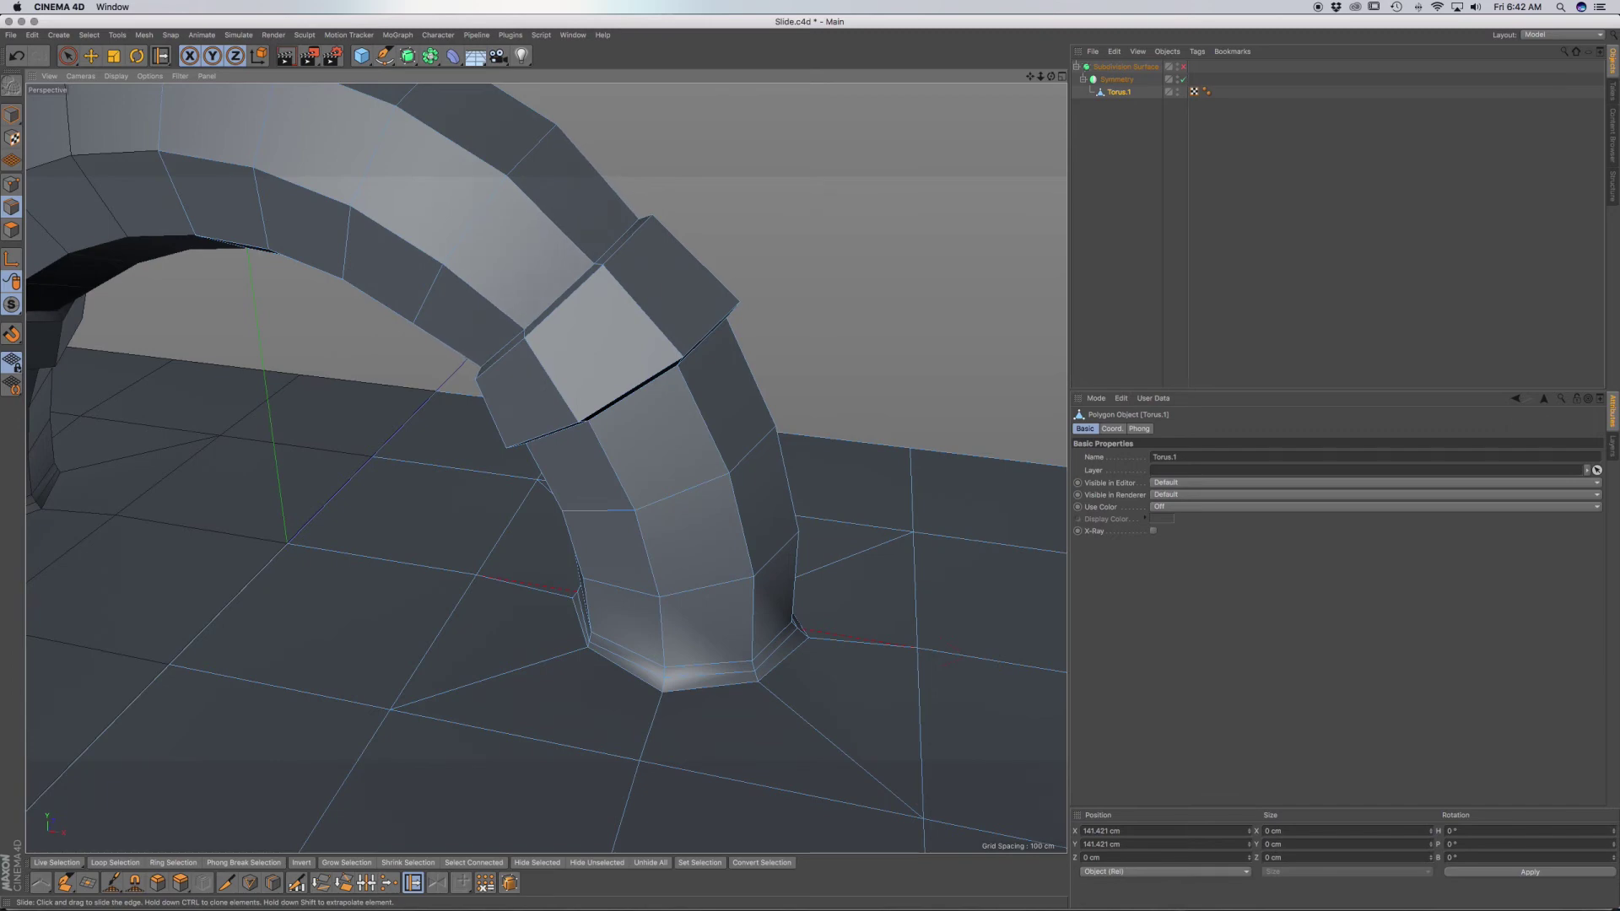
mouse_move(630, 312)
alt+mouse_down()
mouse_move(561, 253)
mouse_move(493, 262)
mouse_move(476, 317)
mouse_move(622, 318)
mouse_move(716, 290)
mouse_move(596, 319)
mouse_move(621, 313)
alt+mouse_up()
key(super+z)
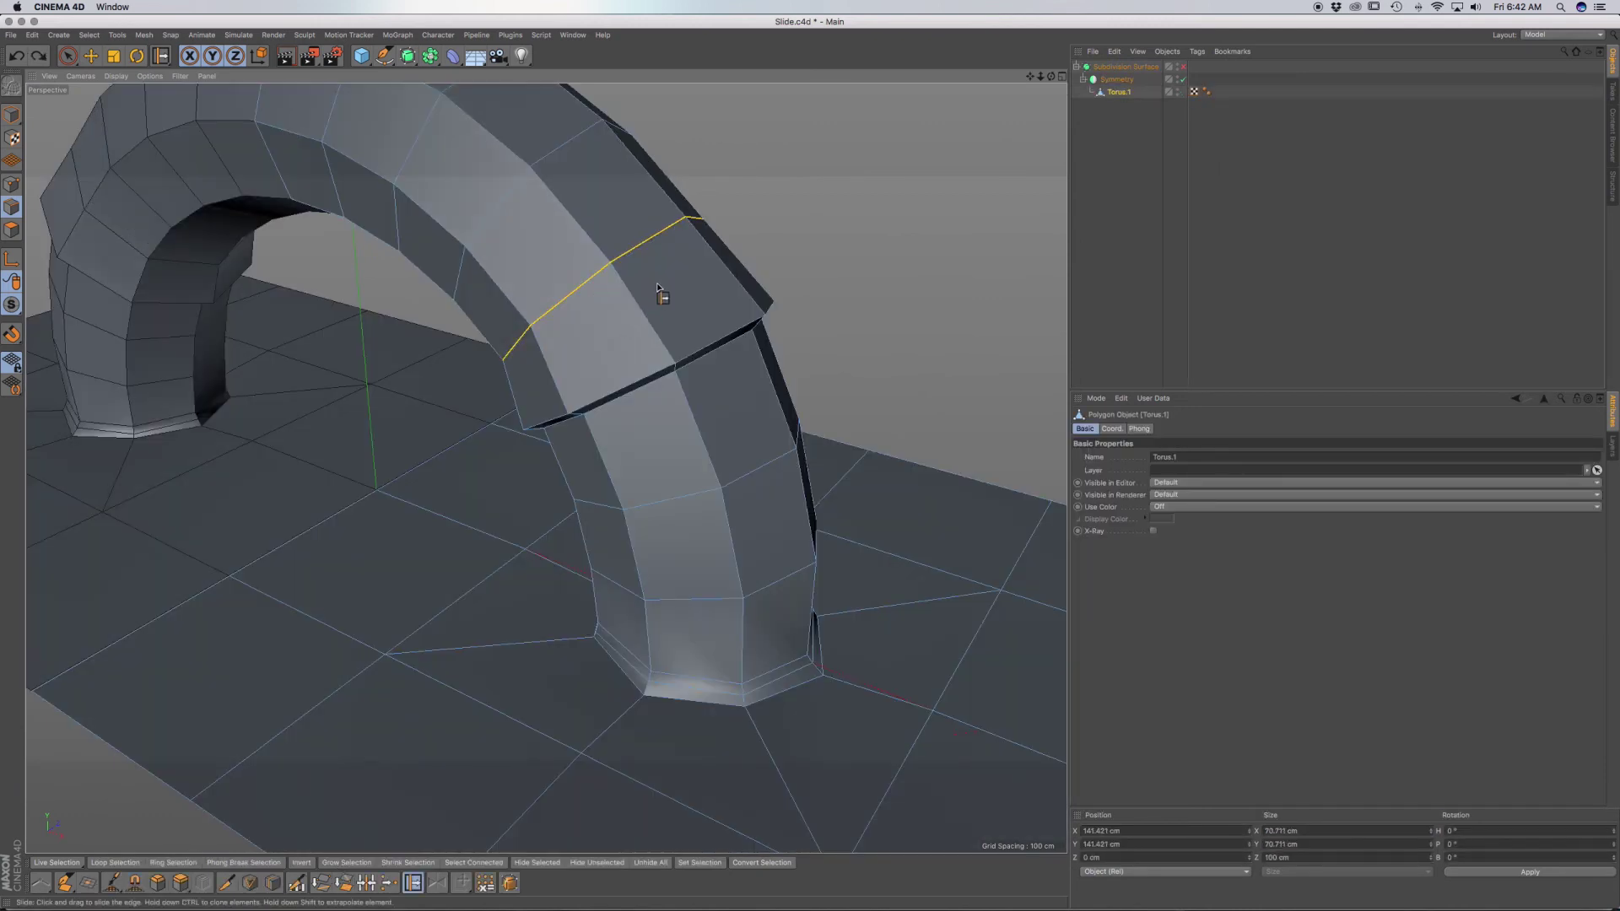
Try further slides of the selected loop above the ledge, undoing each one.
drag(661, 281, 643, 277)
key(super+z)
drag(685, 216, 647, 270)
key(super+z)
key(super+z)
Clone-slide the next two edge loops up the arch outward, forming two more stepped ledges above the first.
double_click(591, 276)
ctrl+drag(664, 288, 634, 249)
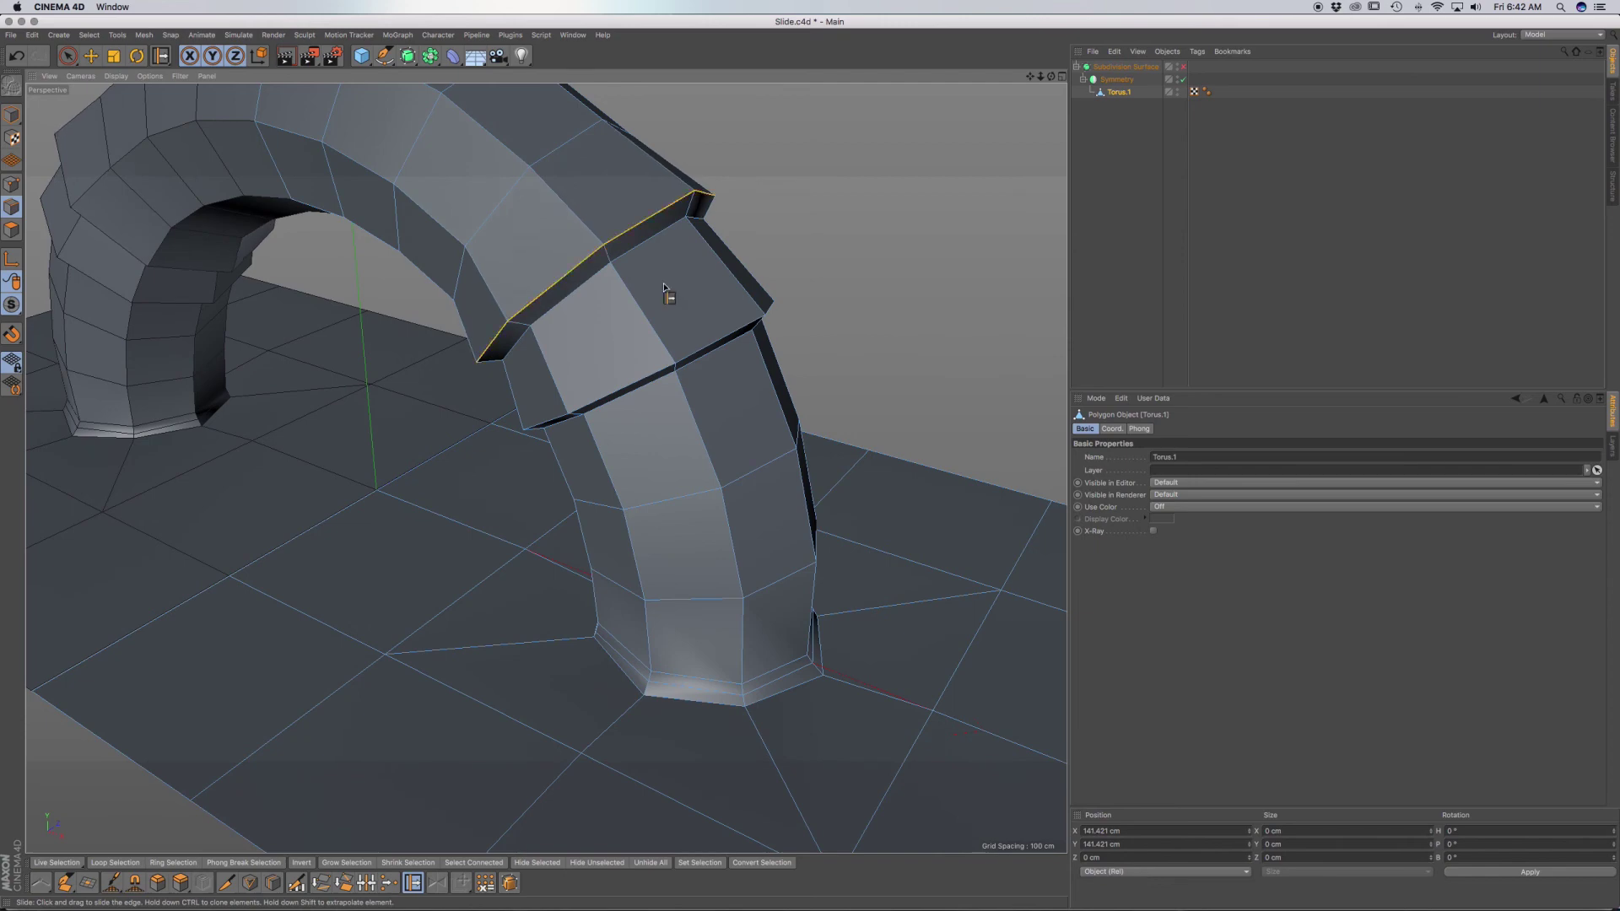
alt+middle_drag(604, 342, 648, 433)
alt+drag(648, 433, 731, 387)
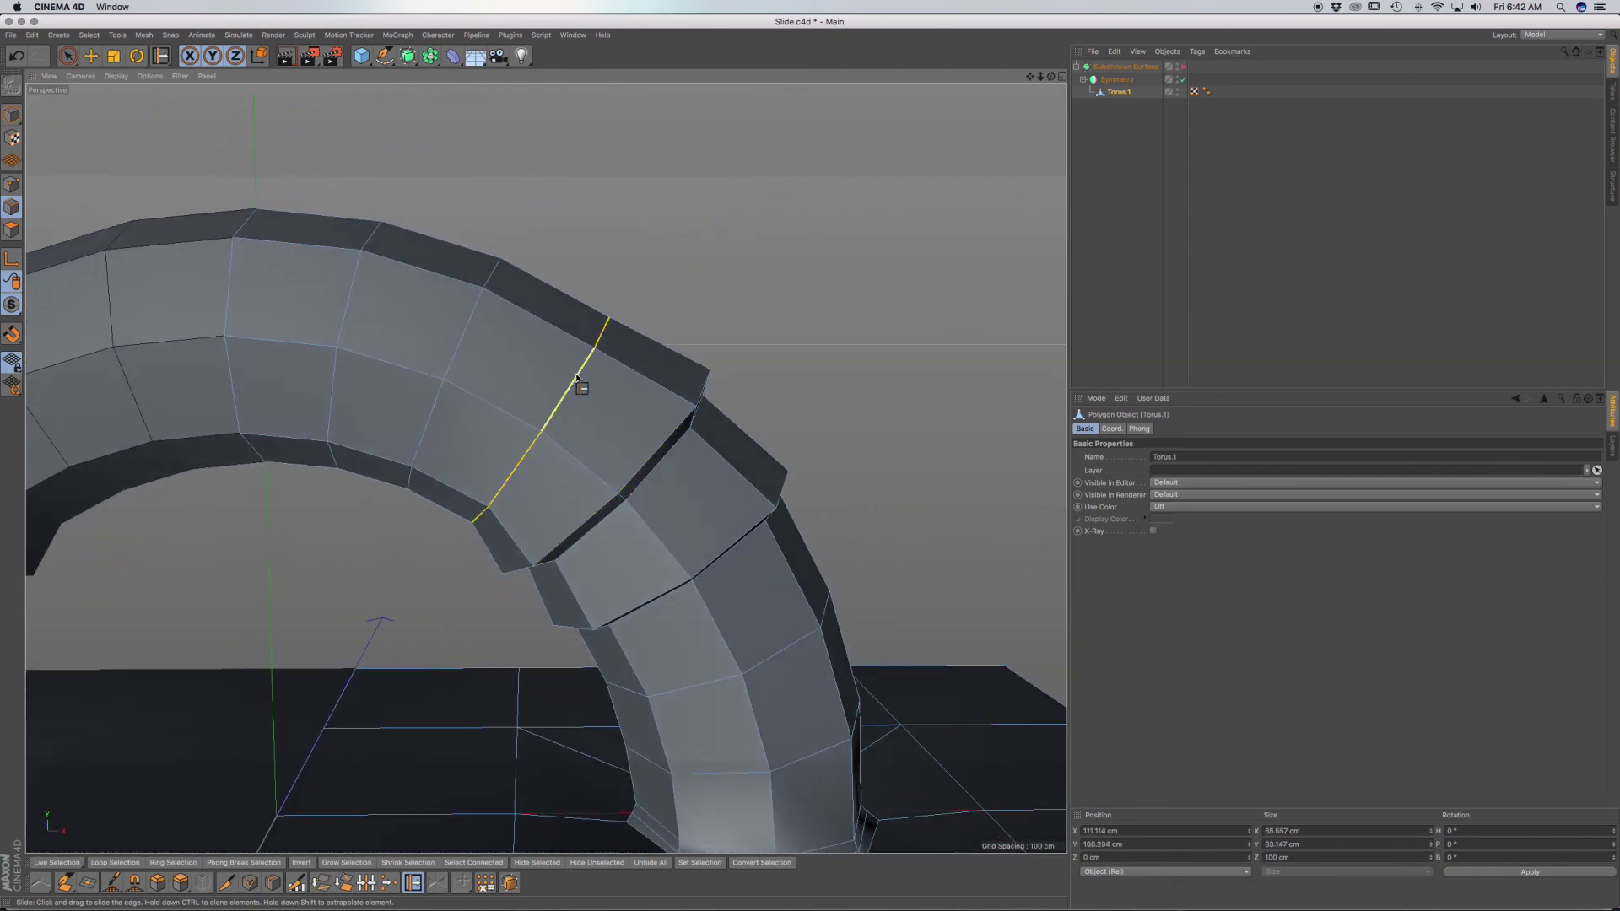
alt+drag(607, 408, 509, 476)
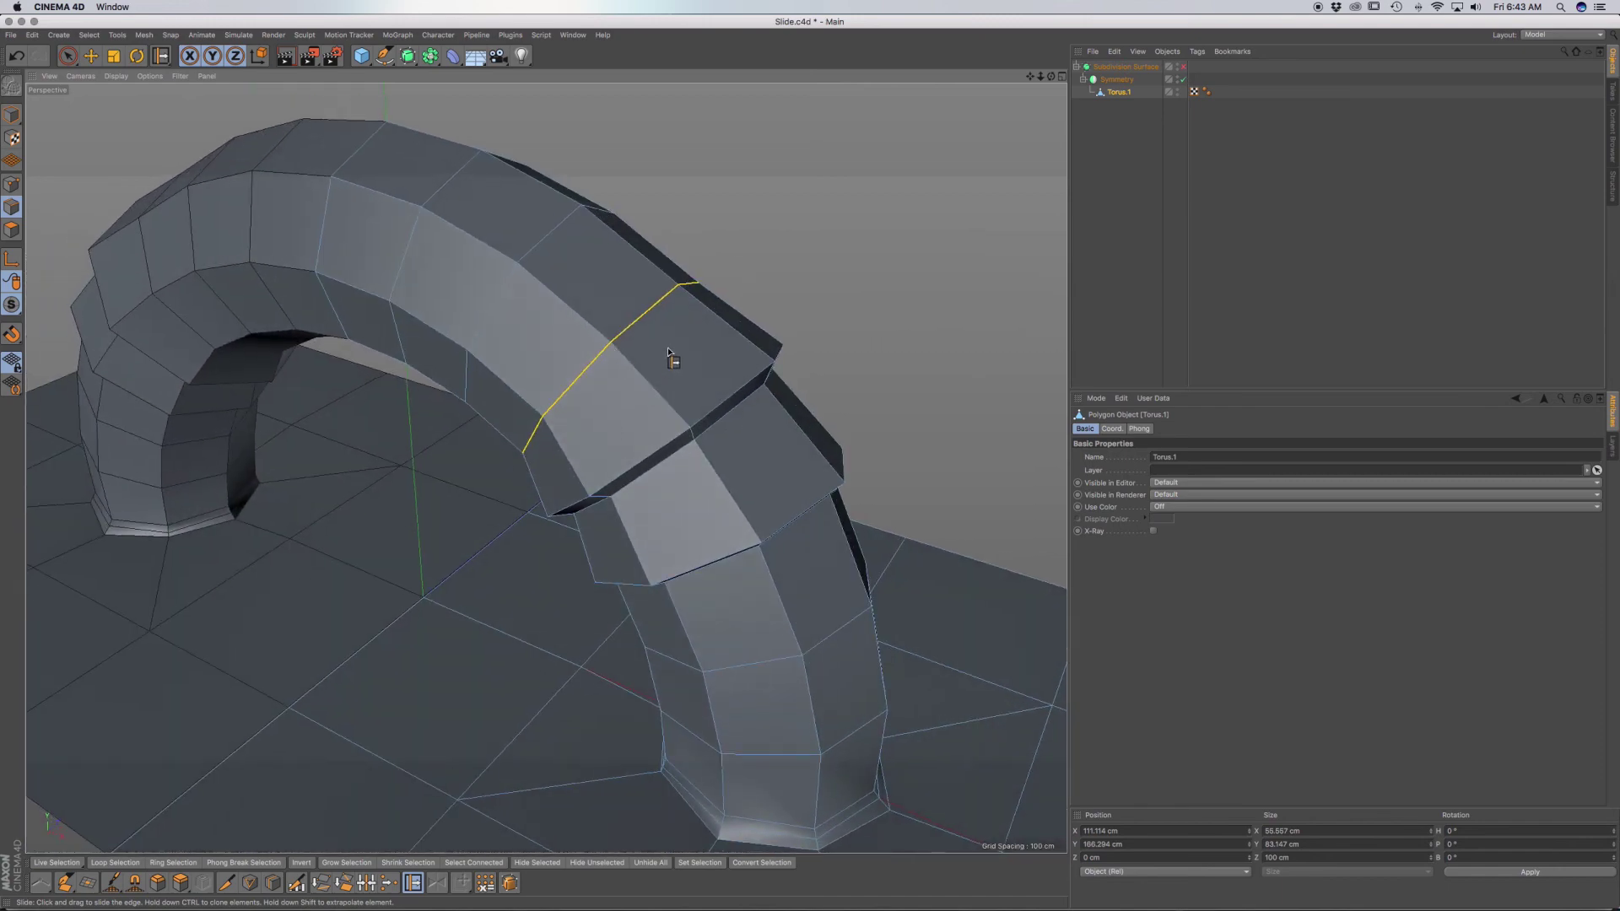
mouse_move(668, 351)
ctrl+mouse_down()
mouse_move(676, 332)
mouse_move(730, 381)
ctrl+mouse_up()
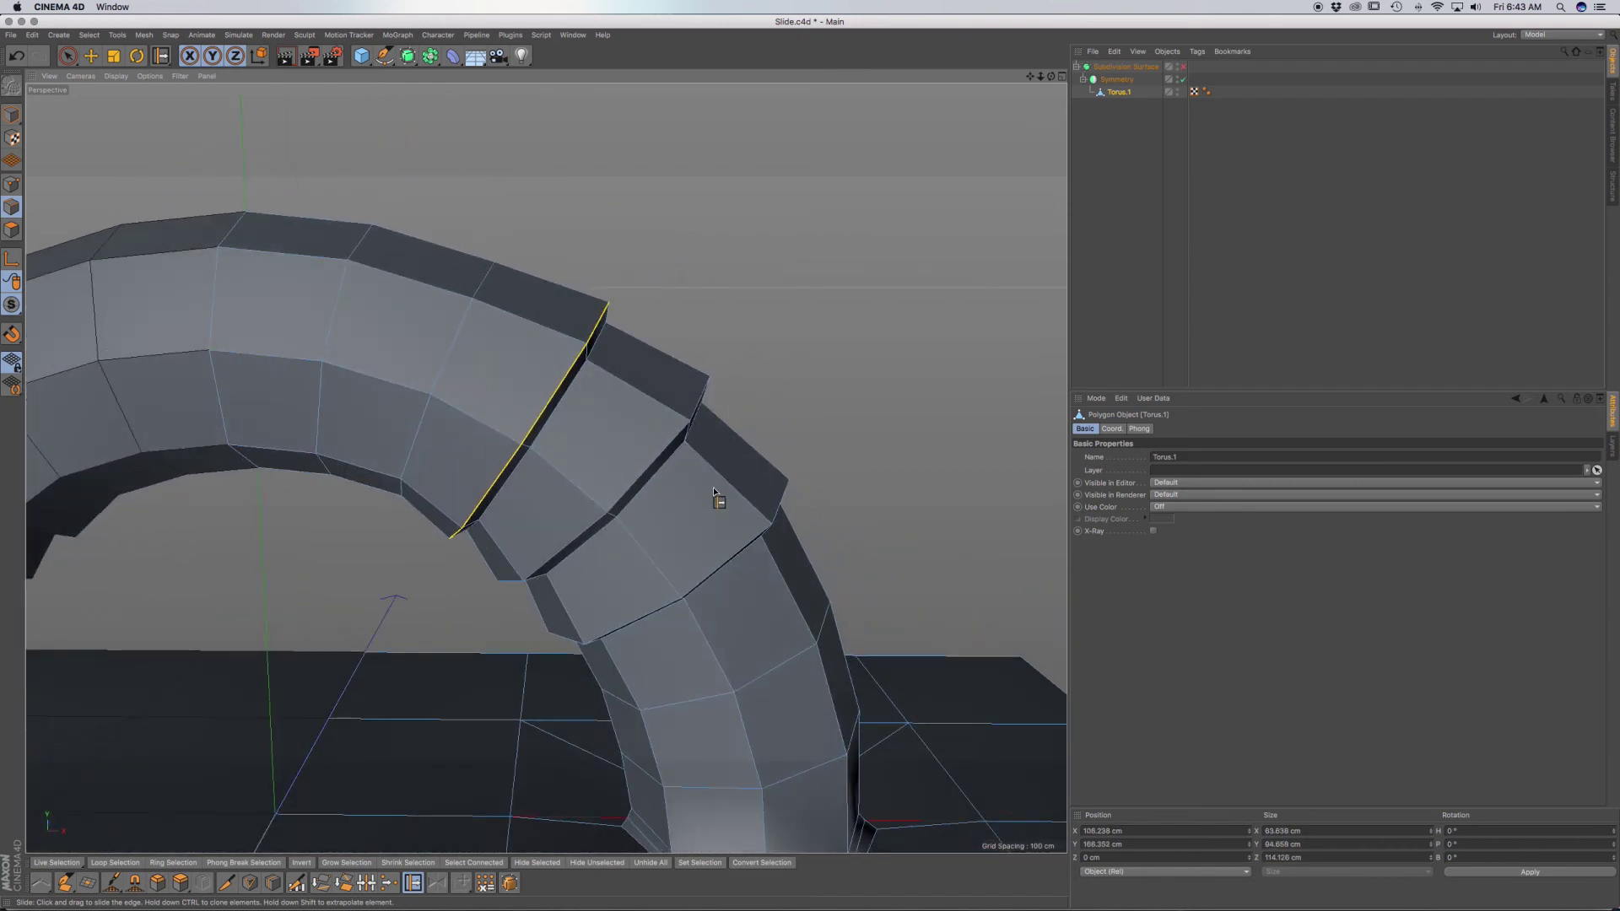
Switch to point mode, and try sliding the front point one row above the leg's foot by 100% before undoing the slide.
alt+middle_drag(712, 488, 606, 288)
alt+drag(606, 392, 493, 414)
alt+middle_drag(646, 535, 550, 498)
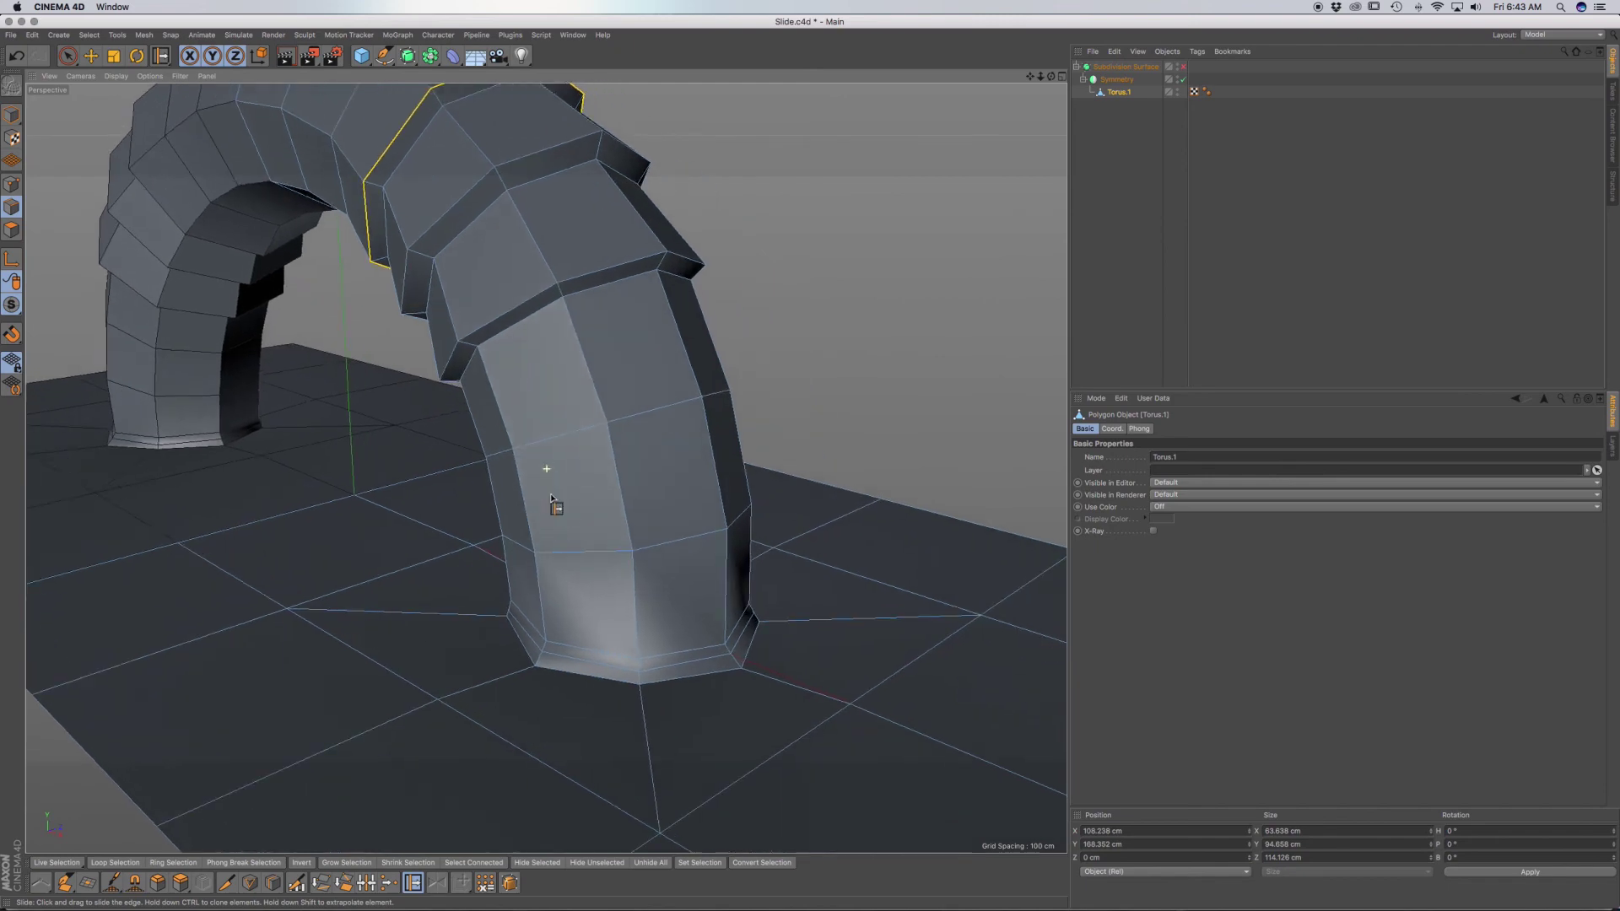
alt+drag(552, 503, 800, 628)
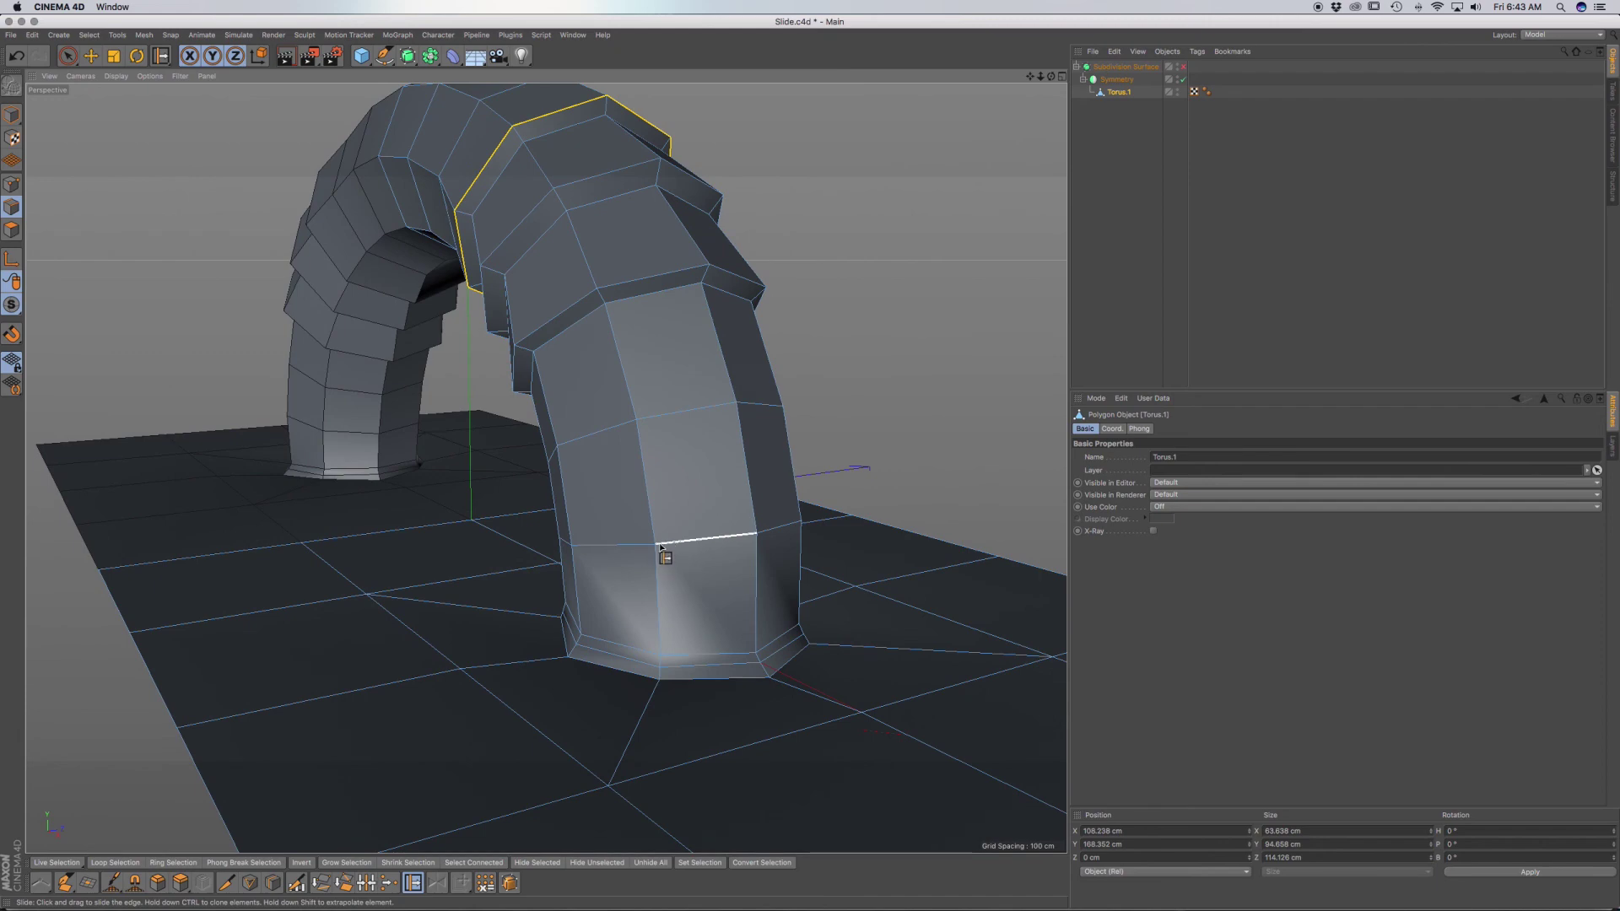
alt+drag(675, 540, 713, 533)
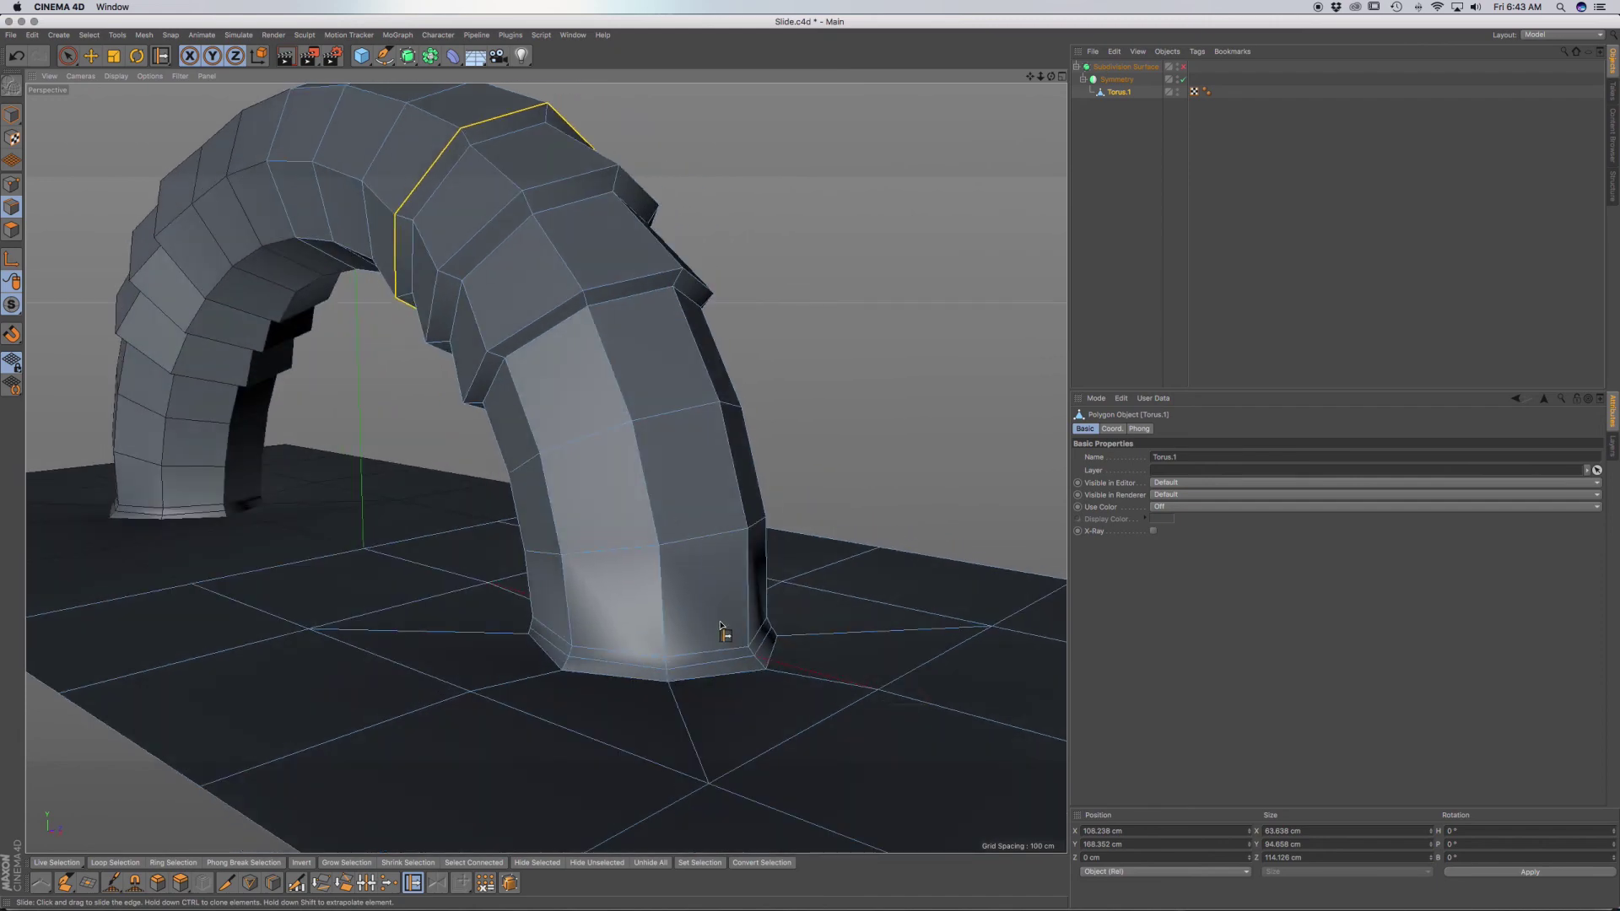
alt+drag(730, 643, 647, 560)
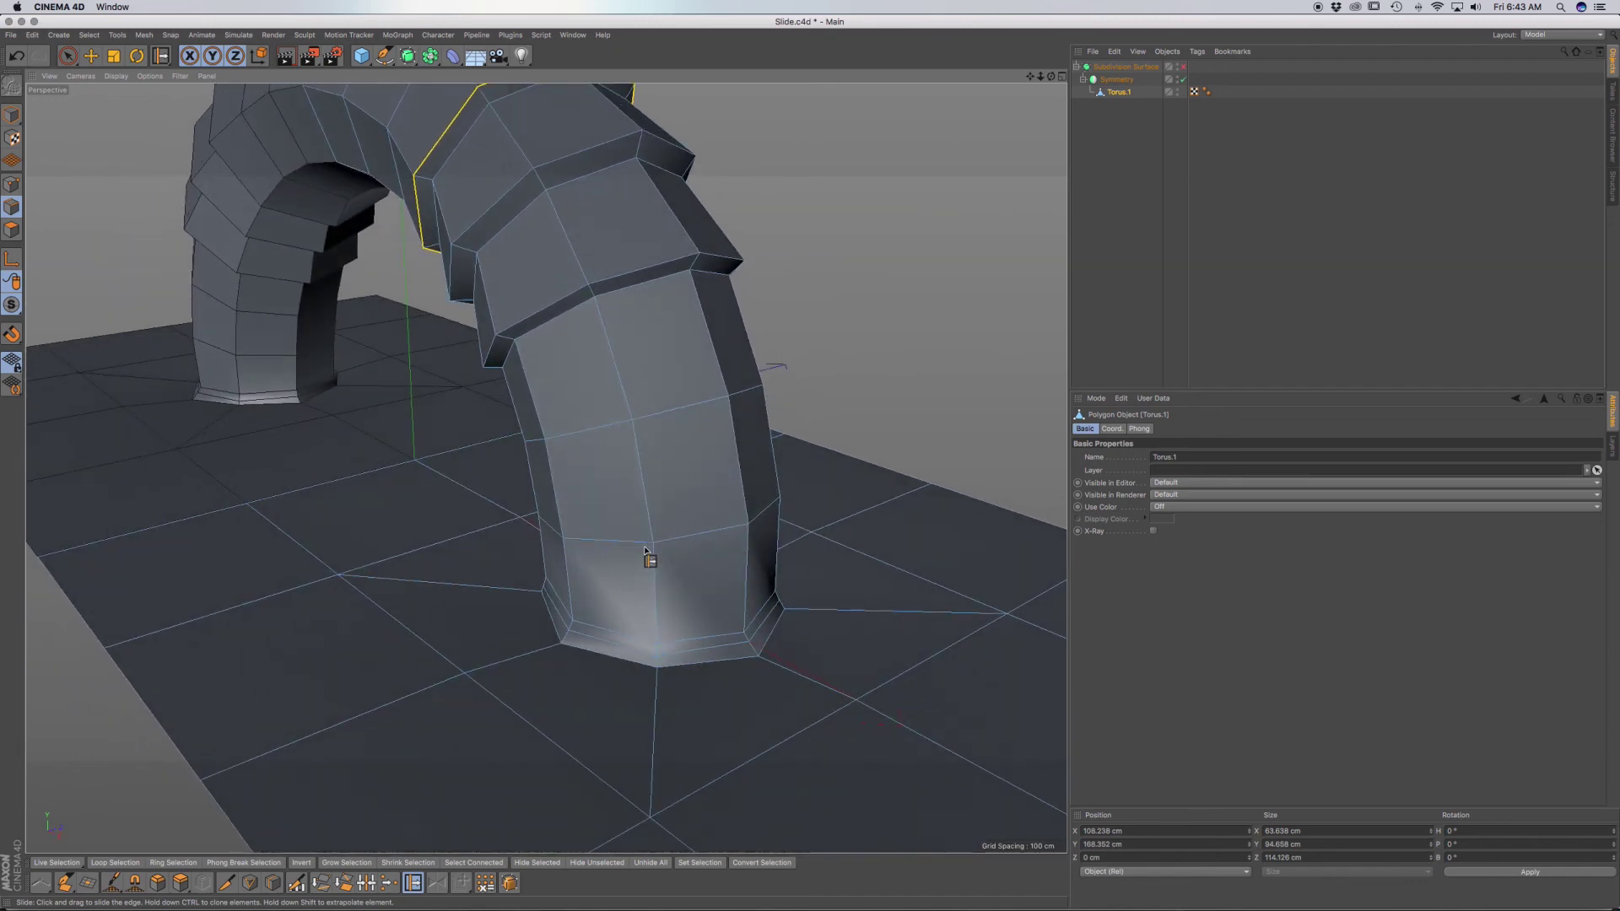
click(11, 184)
drag(653, 544, 667, 654)
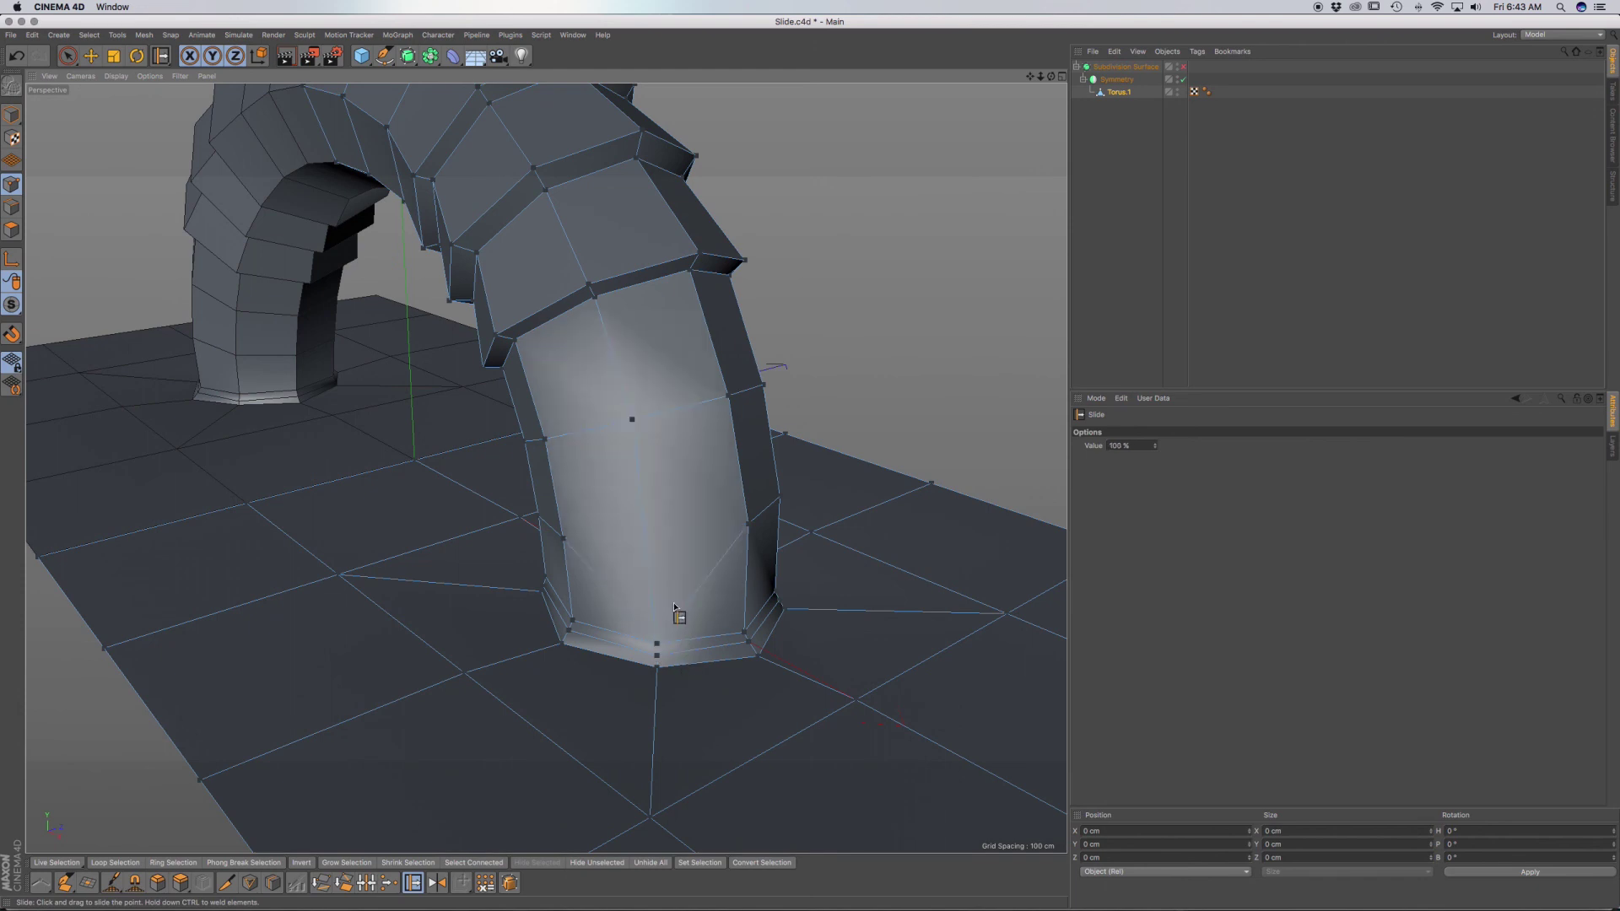
key(ctrl+z)
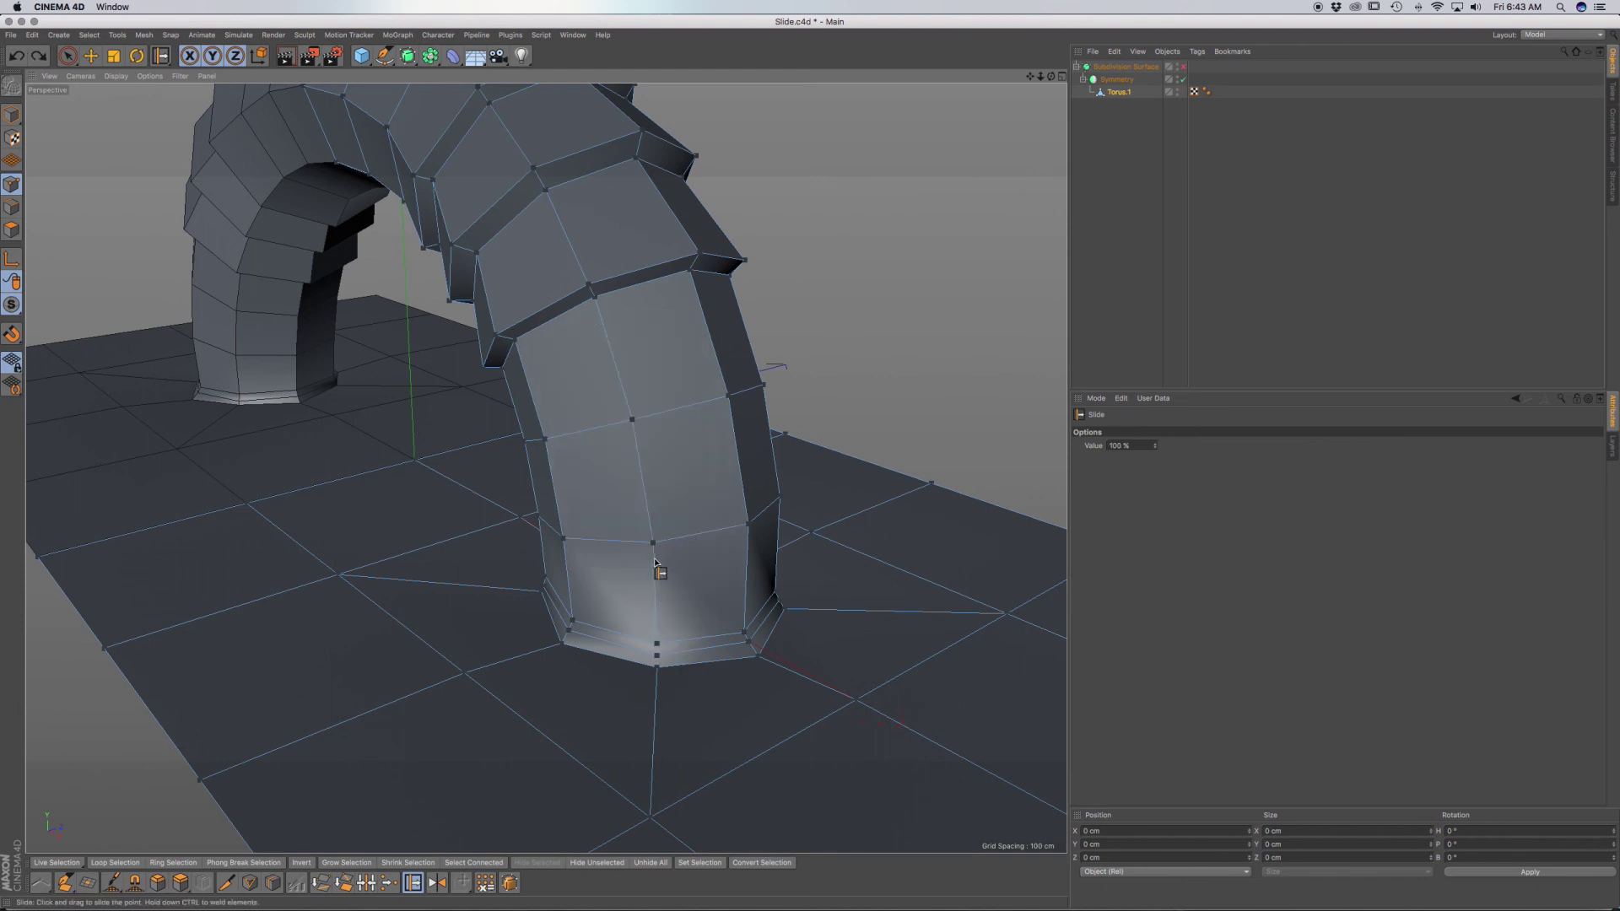
mouse_move(658, 558)
alt+mouse_down()
mouse_move(697, 560)
mouse_move(669, 543)
mouse_move(697, 531)
mouse_move(672, 566)
alt+mouse_up()
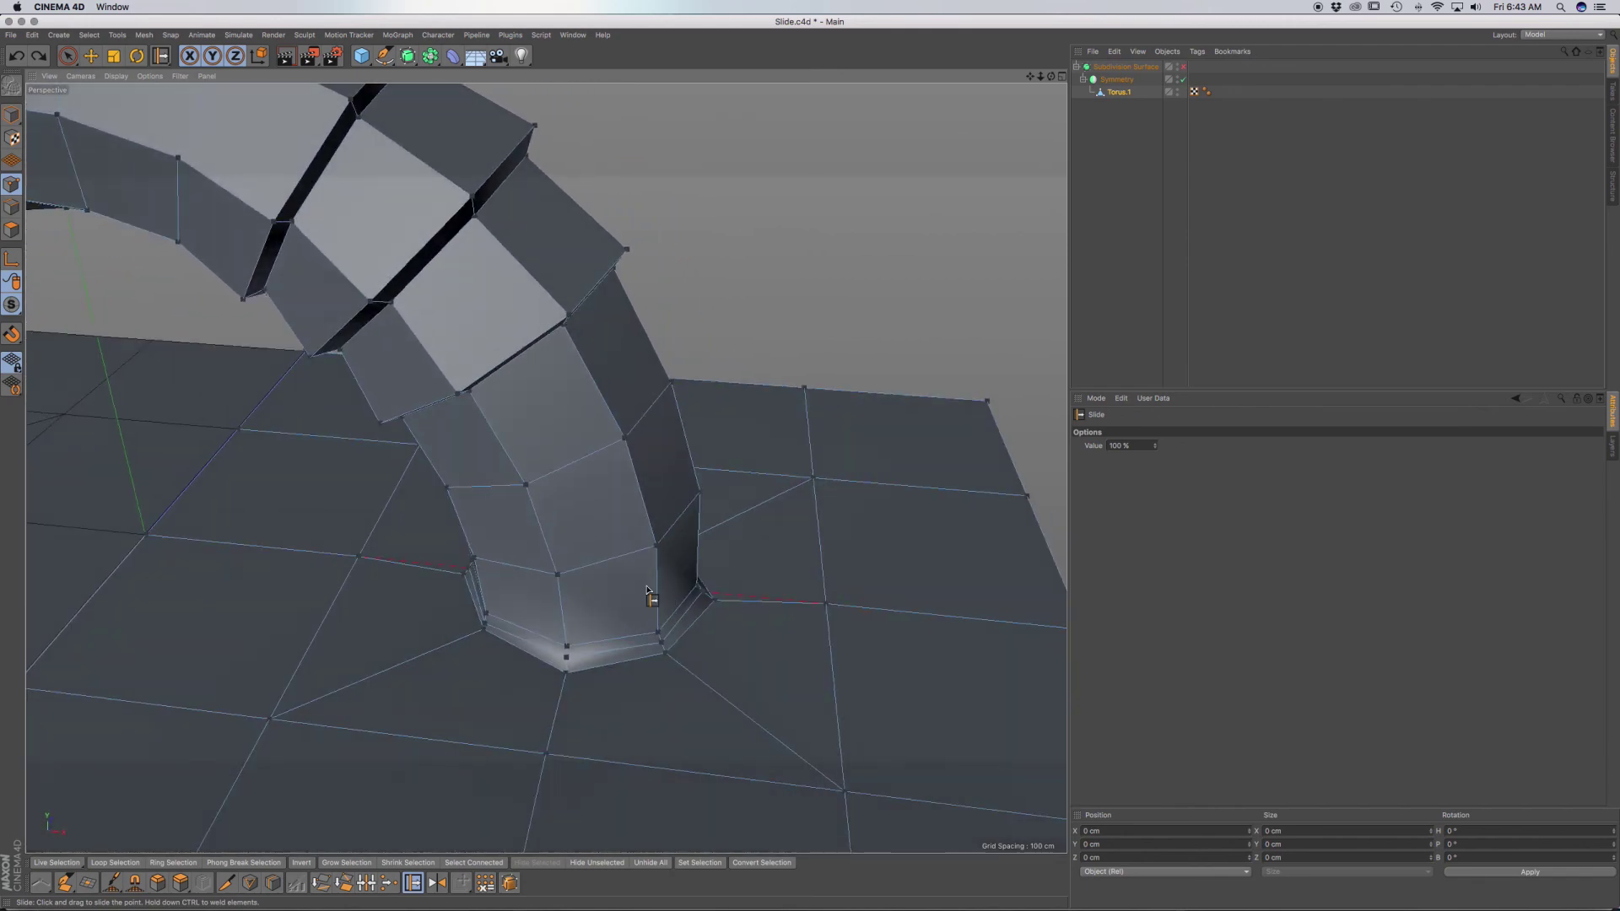